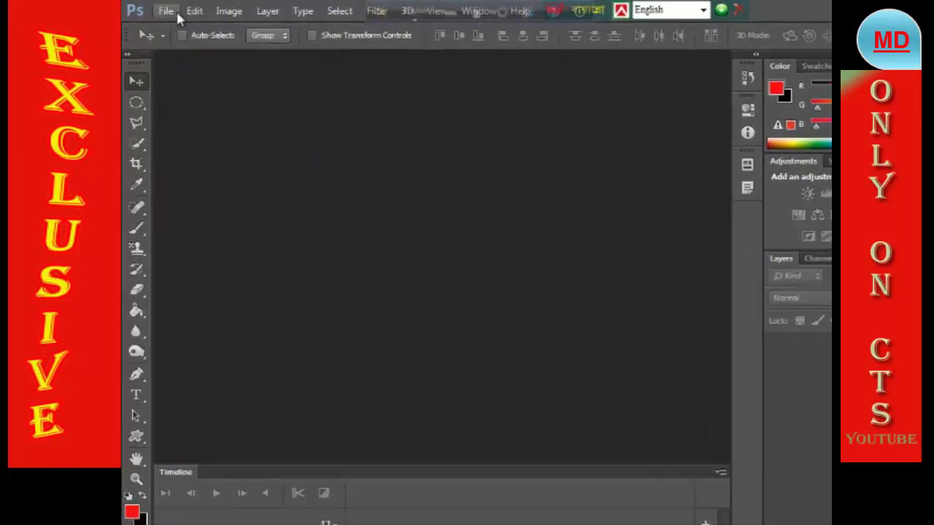
Open the Tulips photo through File > Open
{"action": "left_click", "coordinate": [169, 10]}
{"action": "left_click", "coordinate": [183, 45]}
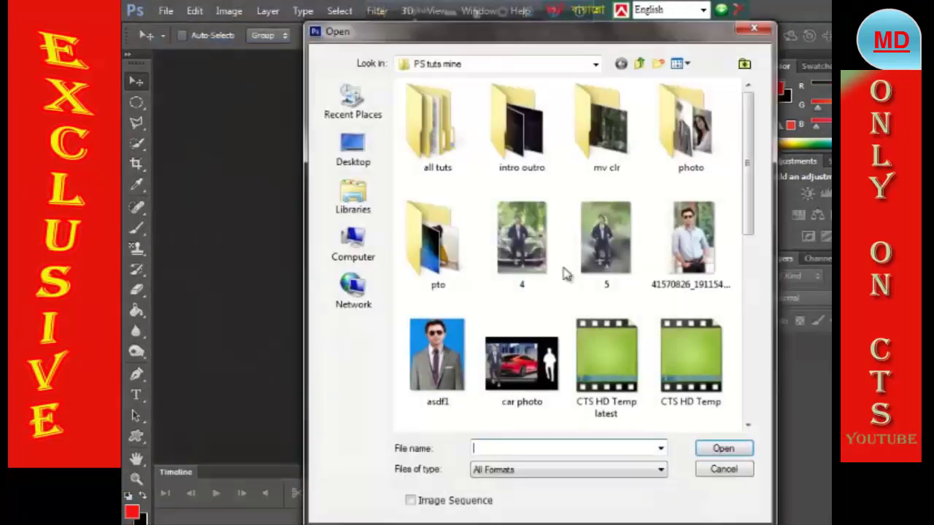
{"action": "scroll", "coordinate": [559, 299], "scroll_direction": "down", "scroll_amount": 5}
{"action": "left_click", "coordinate": [632, 276]}
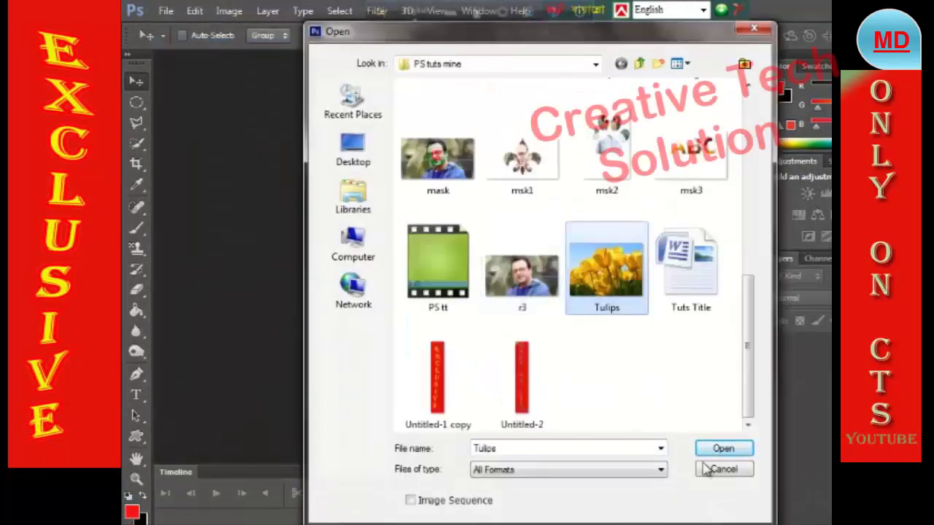
{"action": "left_click", "coordinate": [724, 448]}
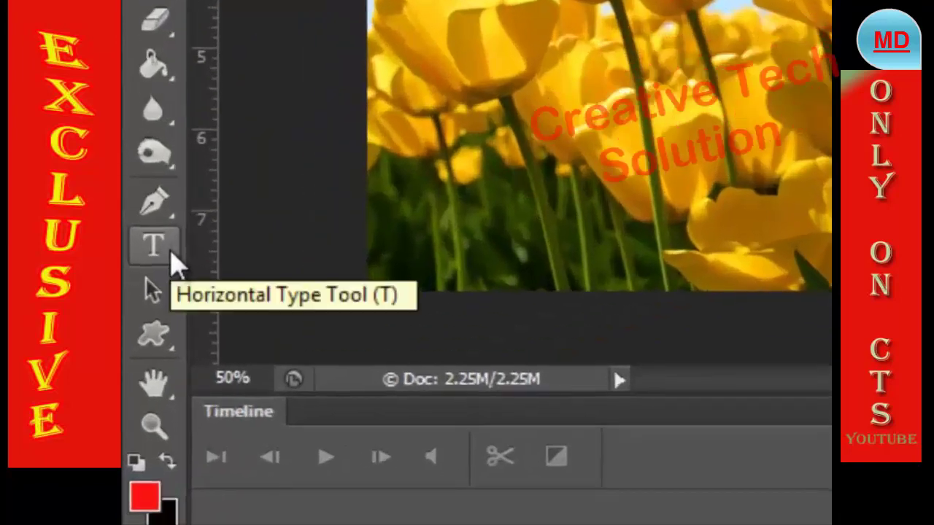
Switch from the Type tool to the Horizontal Type Mask Tool
{"action": "left_click", "coordinate": [175, 264]}
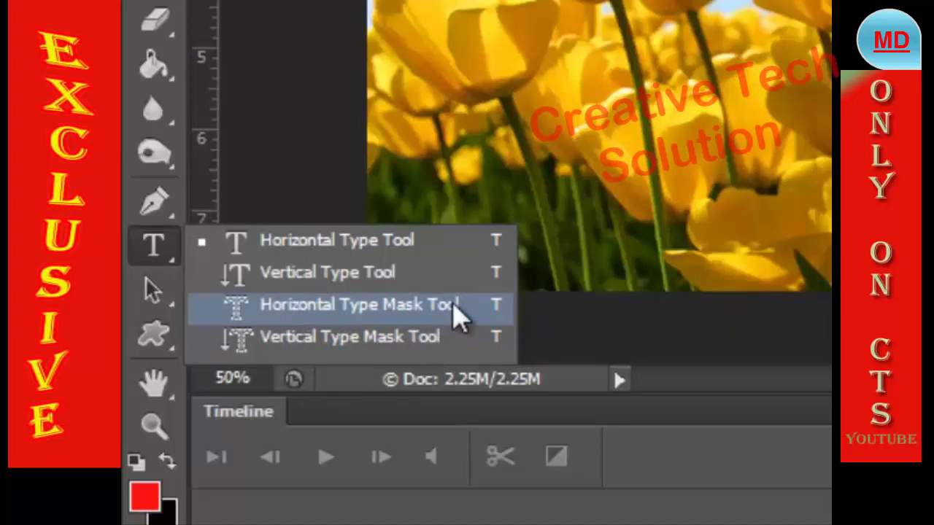
{"action": "left_click", "coordinate": [456, 315]}
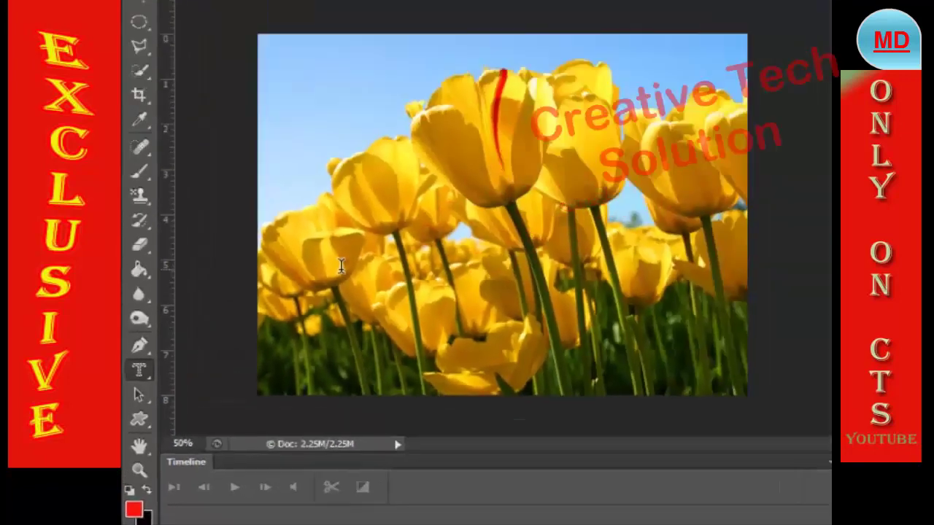
Type the MASK mask text on the tulip photo and roughly position it
{"action": "left_click", "coordinate": [306, 308]}
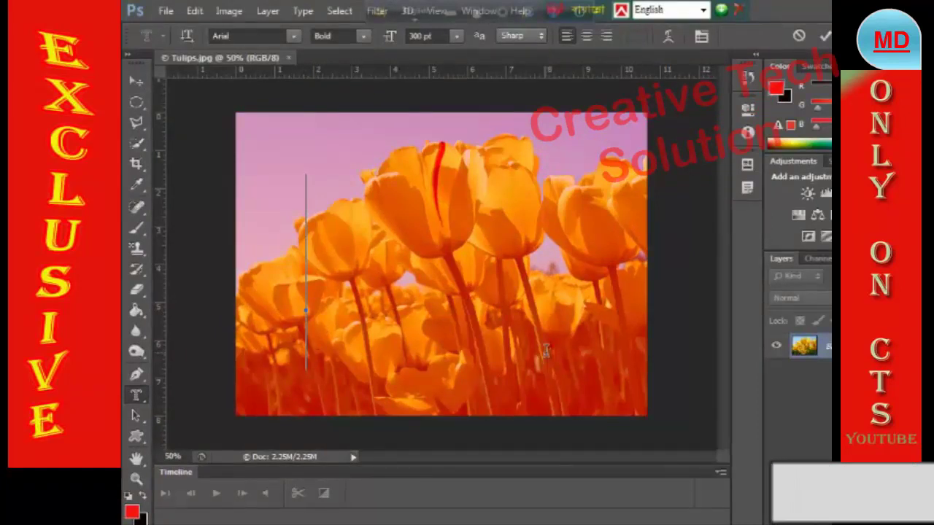
{"action": "type", "text": "he"}
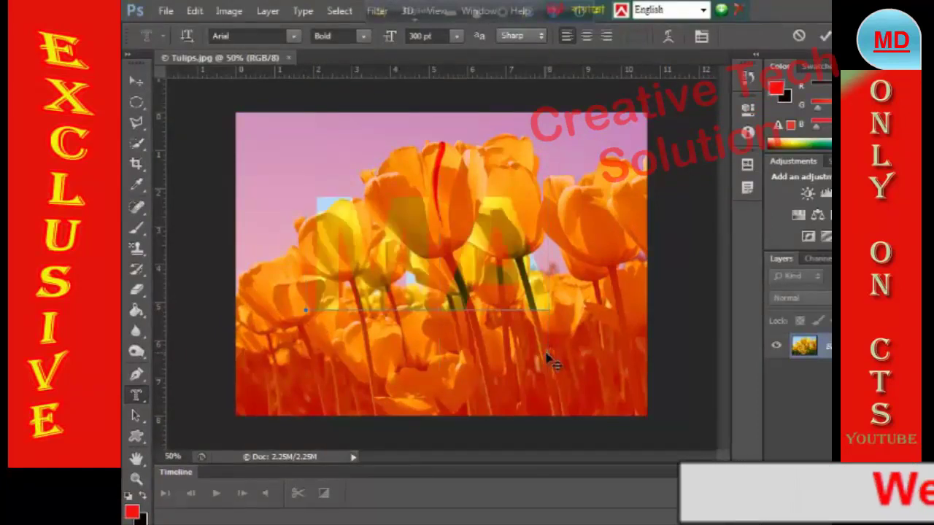
{"action": "type", "text": "ll"}
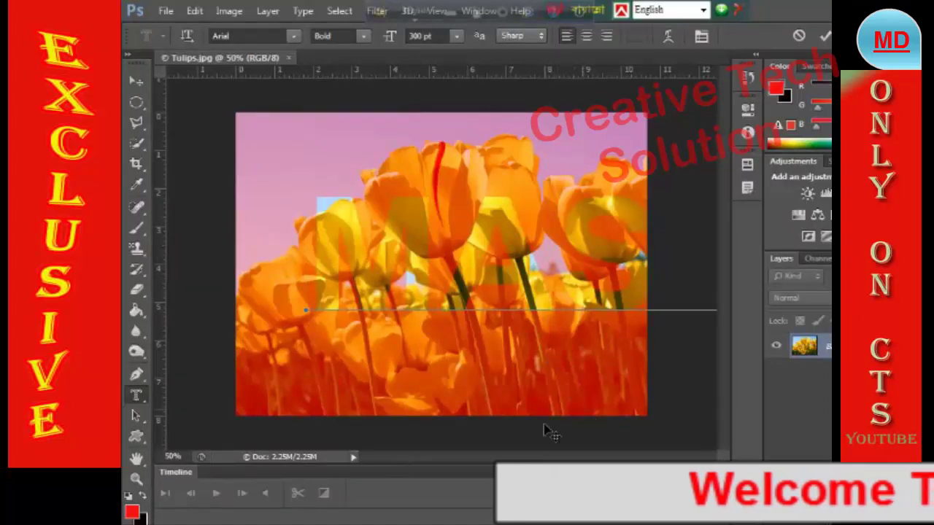
{"action": "mouse_move", "coordinate": [583, 410]}
{"action": "left_mouse_down"}
{"action": "mouse_move", "coordinate": [504, 456]}
{"action": "mouse_move", "coordinate": [521, 442]}
{"action": "left_mouse_up"}
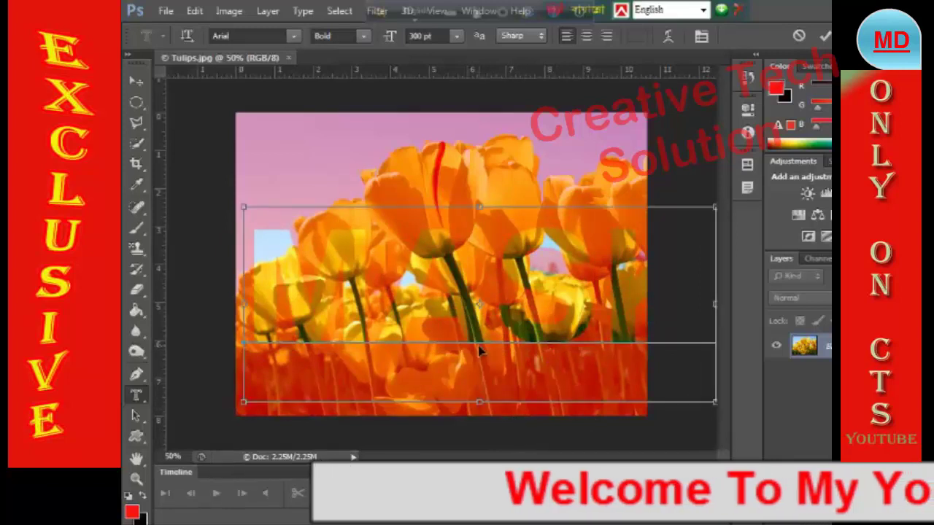
{"action": "left_click_drag", "start_coordinate": [483, 337], "coordinate": [464, 307]}
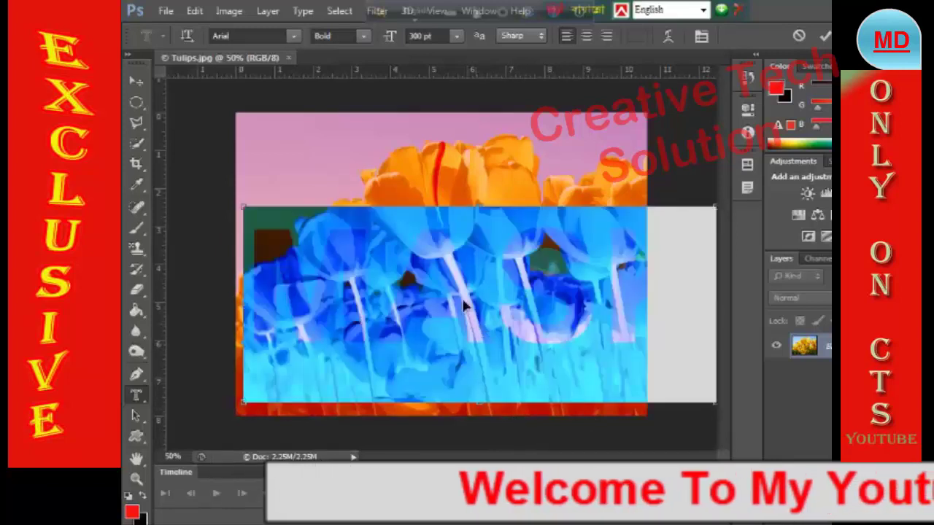
Set the mask text font size to 230 pt
{"action": "left_click", "coordinate": [457, 35]}
{"action": "left_click", "coordinate": [447, 54]}
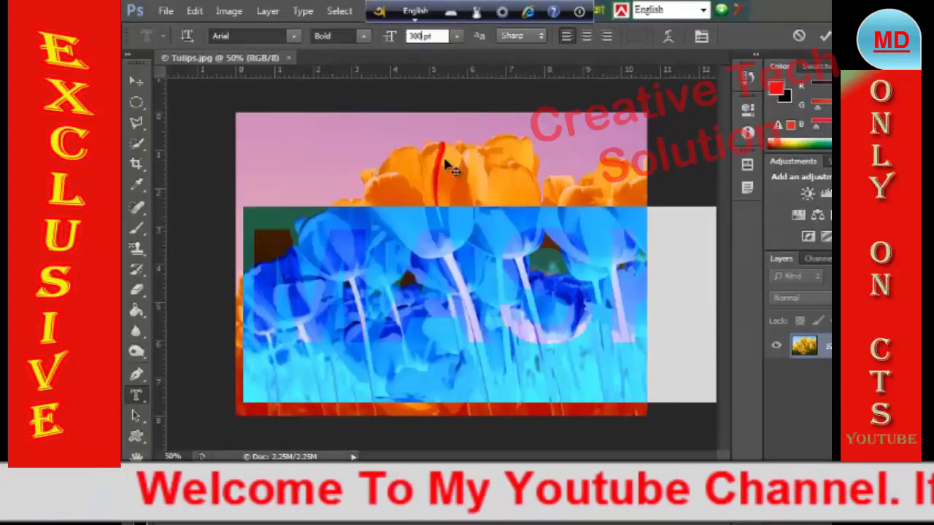
{"action": "key", "text": "BackSpace"}
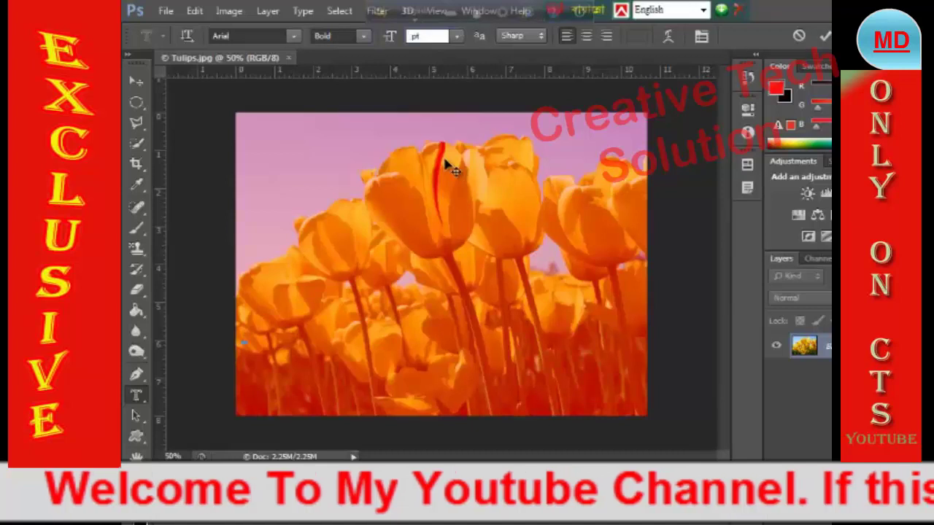
{"action": "type", "text": "250"}
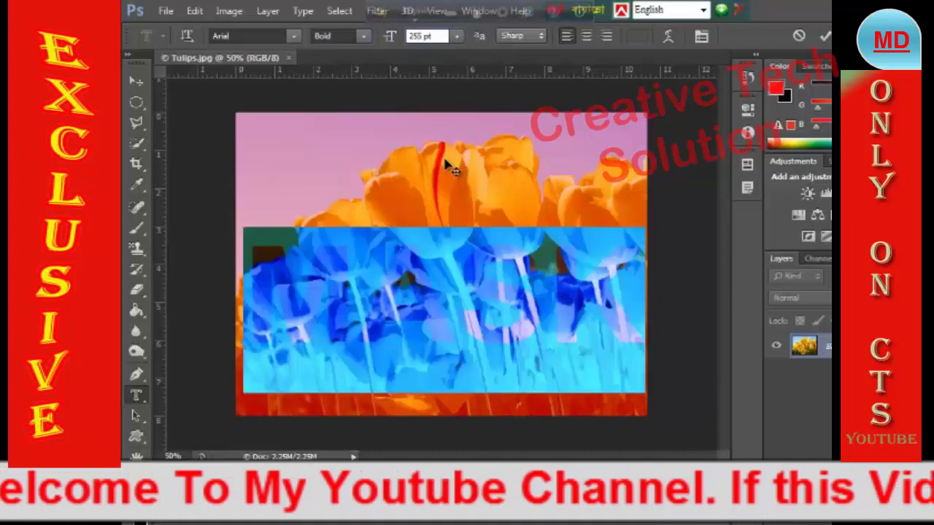
{"action": "key", "text": "Return"}
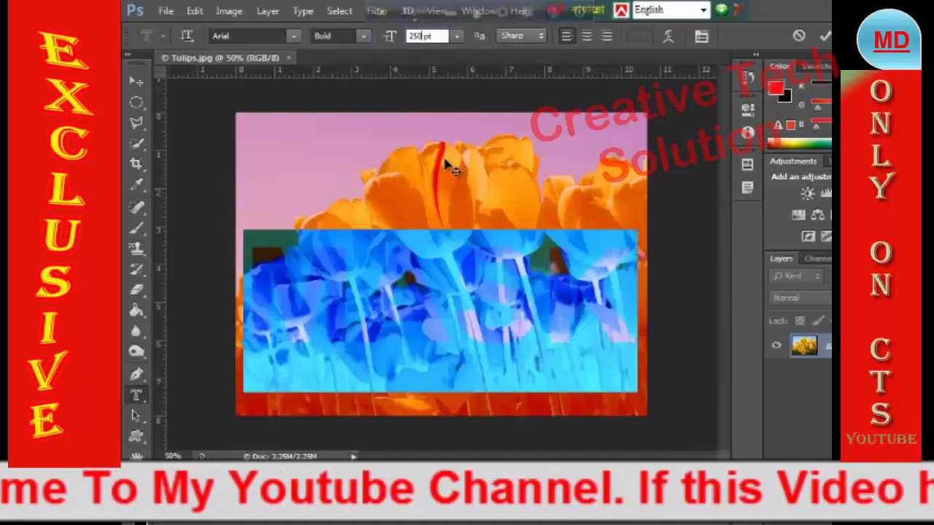
{"action": "type", "text": "2"}
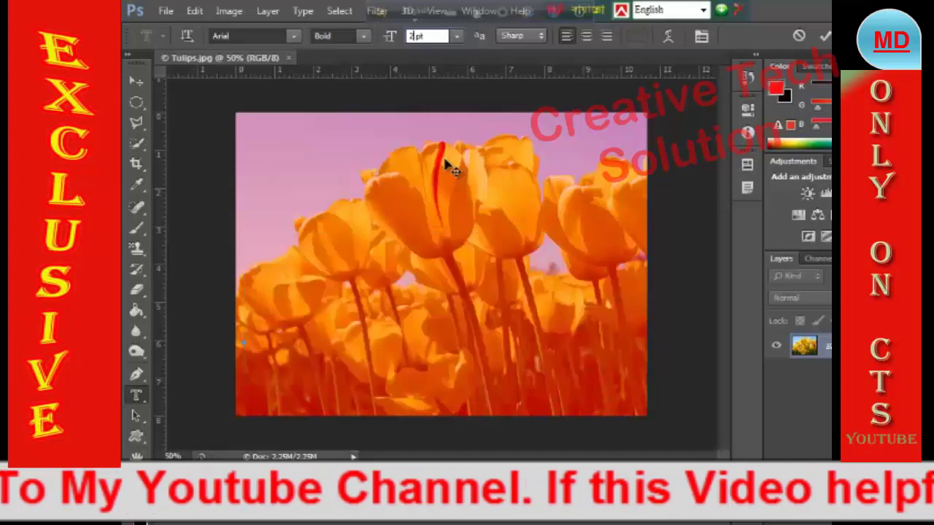
{"action": "type", "text": "30"}
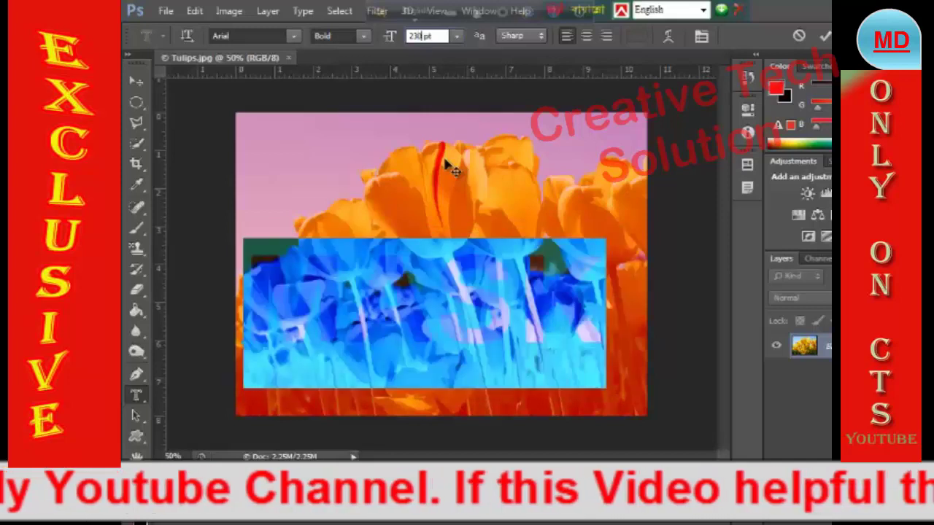
{"action": "key", "text": "Return"}
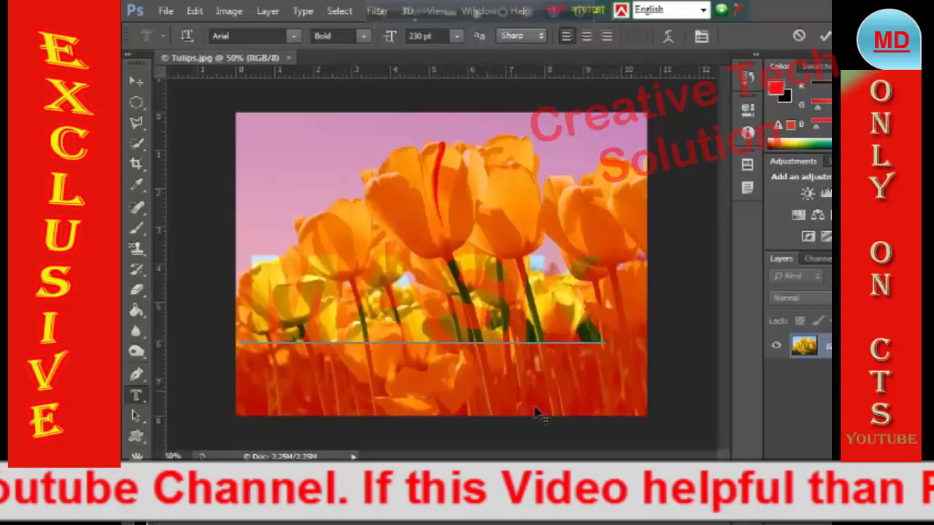
Drag the MASK text down over the lower tulips
{"action": "mouse_move", "coordinate": [582, 395]}
{"action": "left_mouse_down"}
{"action": "mouse_move", "coordinate": [608, 413]}
{"action": "mouse_move", "coordinate": [607, 435]}
{"action": "left_mouse_up"}
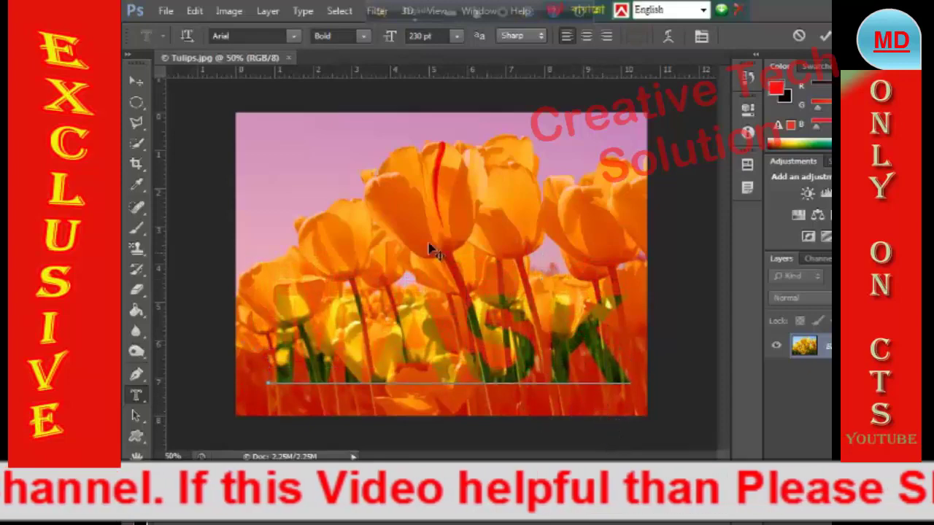
{"action": "mouse_move", "coordinate": [431, 244]}
{"action": "left_mouse_down"}
{"action": "mouse_move", "coordinate": [444, 233]}
{"action": "mouse_move", "coordinate": [396, 245]}
{"action": "mouse_move", "coordinate": [463, 203]}
{"action": "mouse_move", "coordinate": [434, 105]}
{"action": "left_mouse_up"}
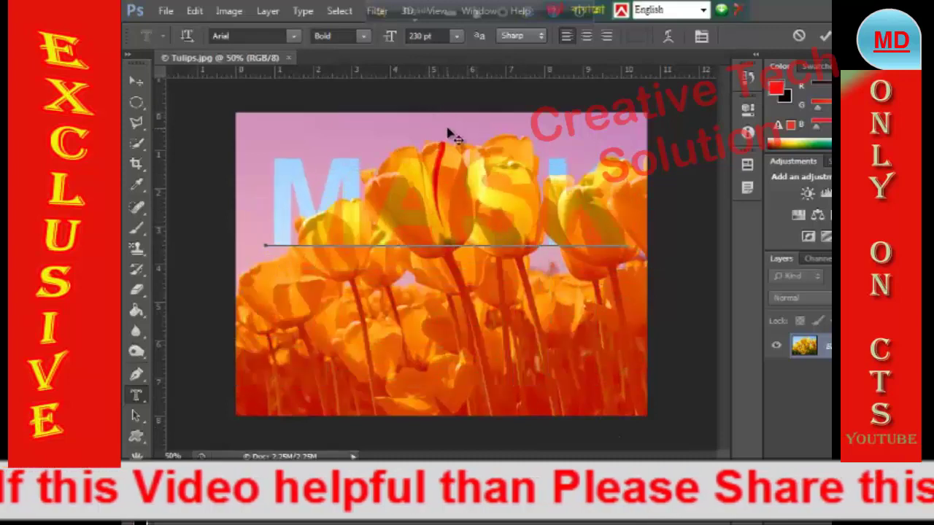
{"action": "mouse_move", "coordinate": [430, 144]}
{"action": "left_mouse_down"}
{"action": "mouse_move", "coordinate": [430, 225]}
{"action": "mouse_move", "coordinate": [428, 146]}
{"action": "mouse_move", "coordinate": [445, 161]}
{"action": "mouse_move", "coordinate": [436, 239]}
{"action": "mouse_move", "coordinate": [439, 230]}
{"action": "left_mouse_up"}
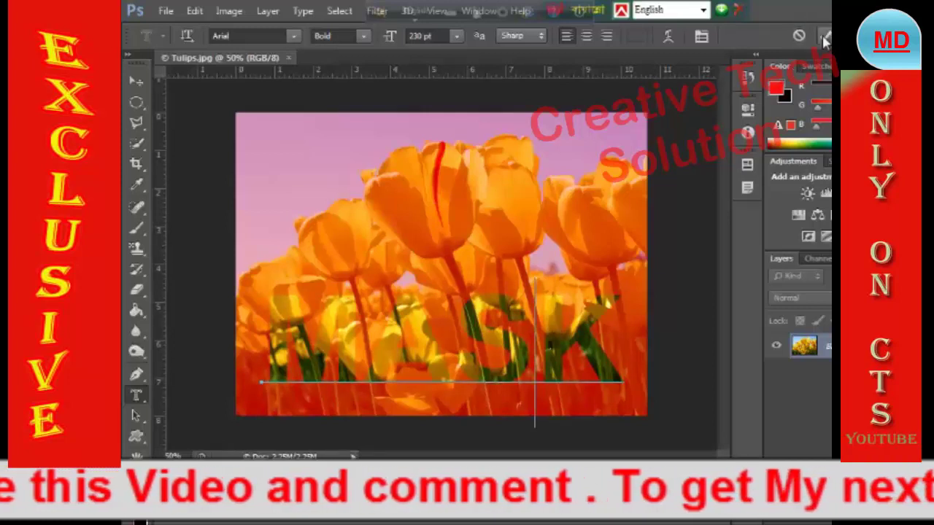
Commit MASK as a selection and unlock the Background as Layer 0
{"action": "left_click", "coordinate": [825, 40]}
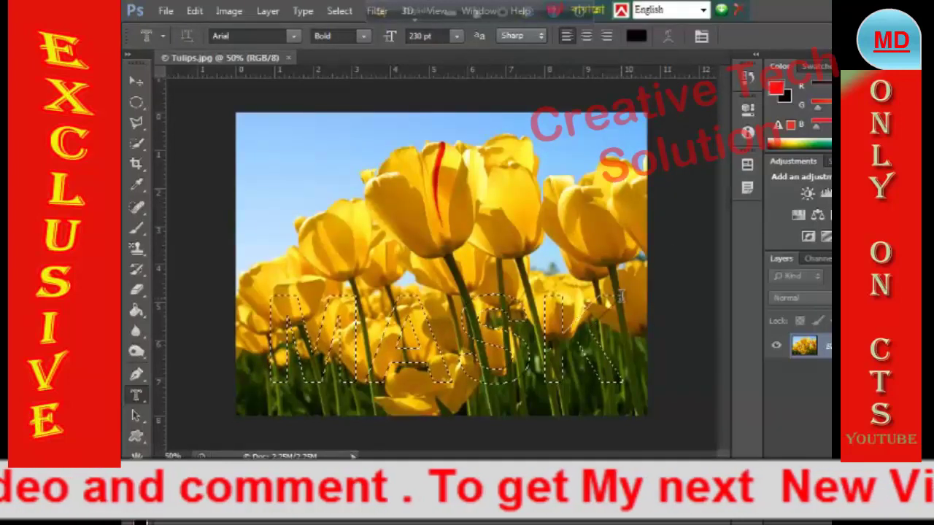
{"action": "left_click_drag", "start_coordinate": [621, 306], "coordinate": [618, 296]}
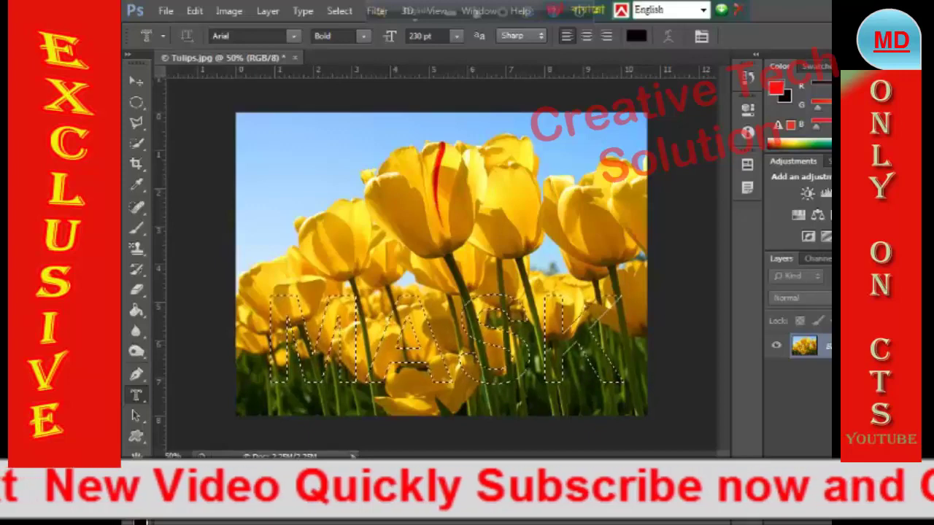
{"action": "double_click", "coordinate": [817, 346]}
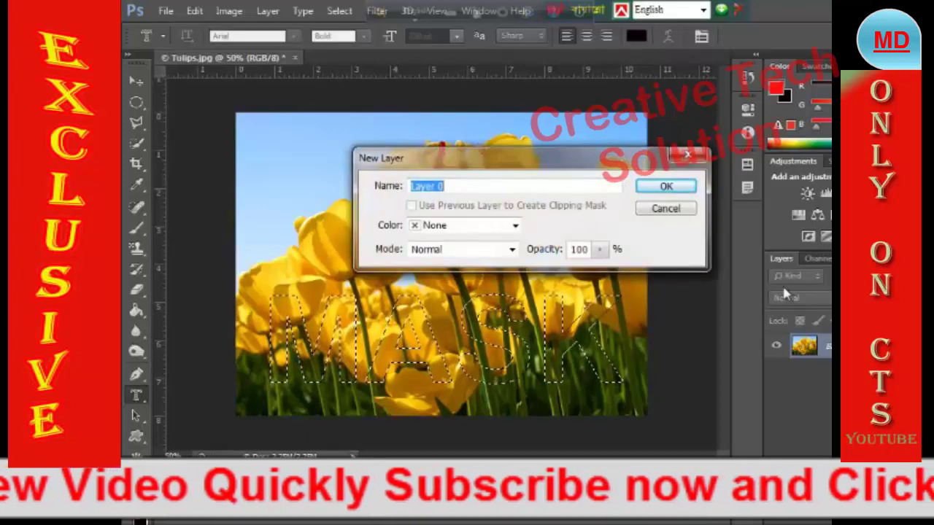
{"action": "left_click", "coordinate": [666, 188]}
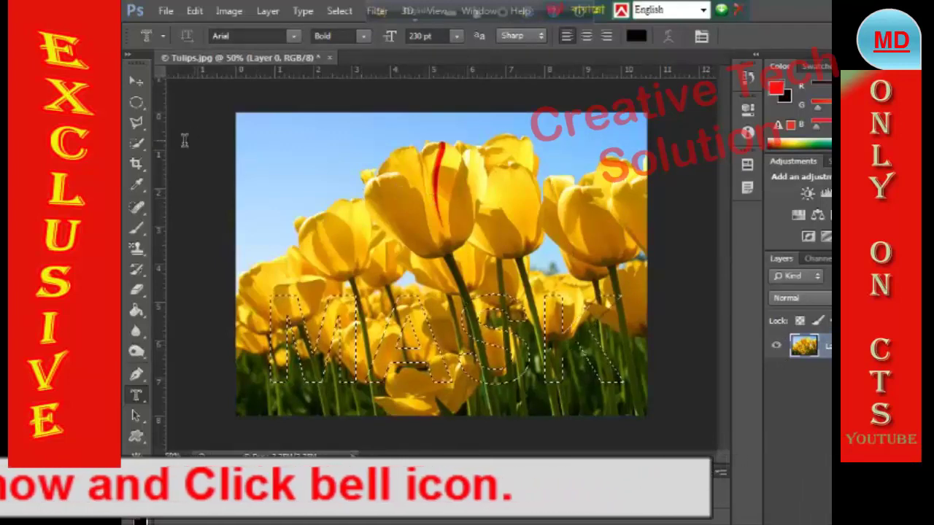
Copy Merged the tulip pixels inside MASK and paste them as Layer 1
{"action": "left_click", "coordinate": [194, 11]}
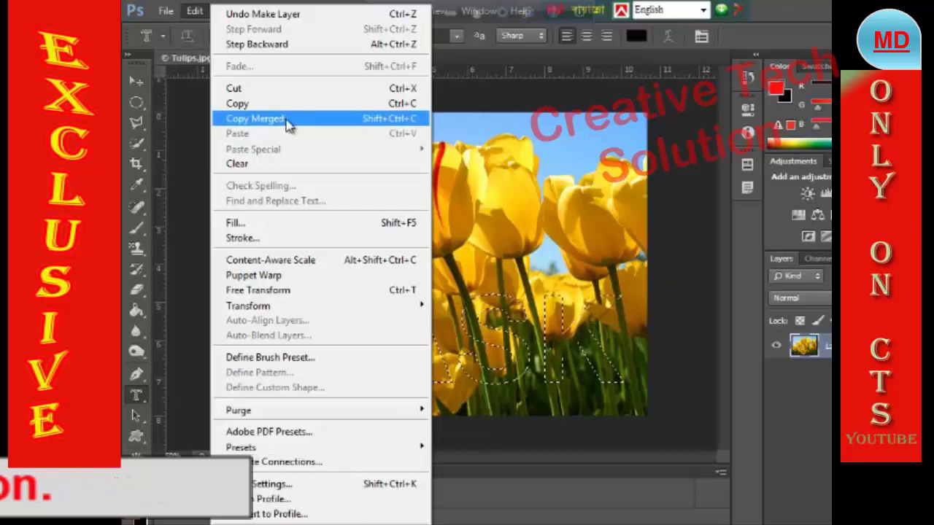
{"action": "left_click", "coordinate": [289, 124]}
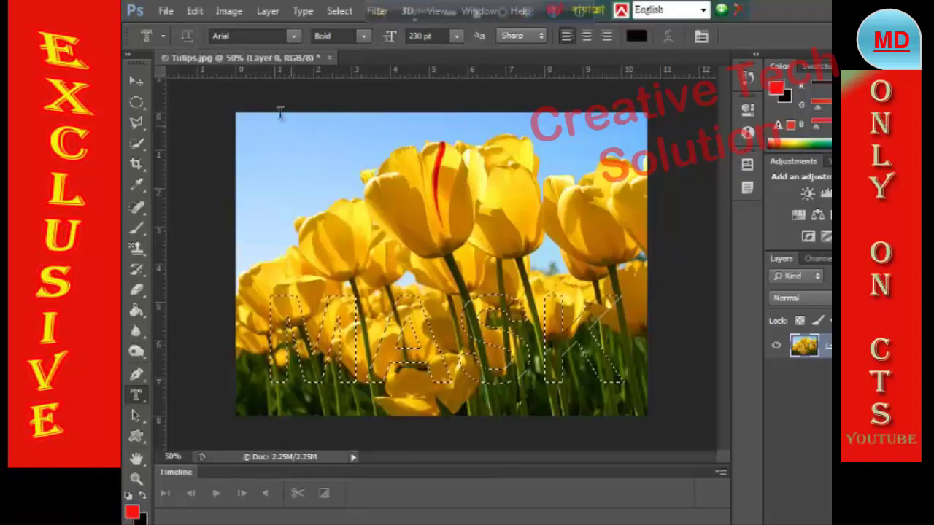
{"action": "left_click", "coordinate": [194, 11]}
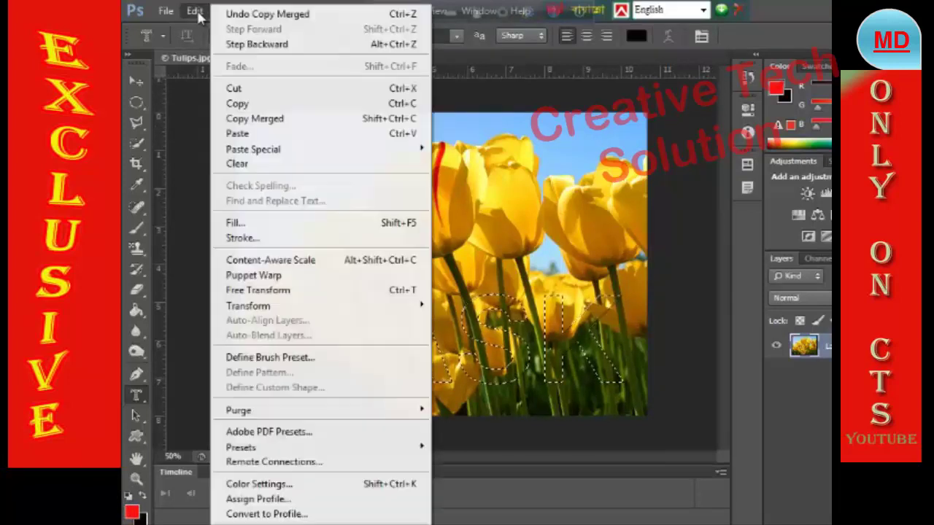
{"action": "left_click", "coordinate": [261, 135]}
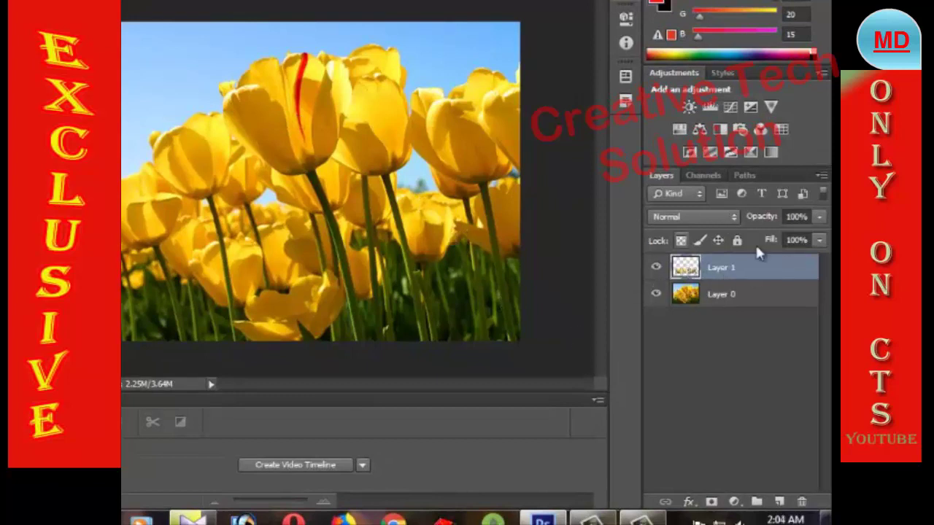
Open Blending Options for Layer 1 from its thumbnail's context menu
{"action": "right_click", "coordinate": [707, 269]}
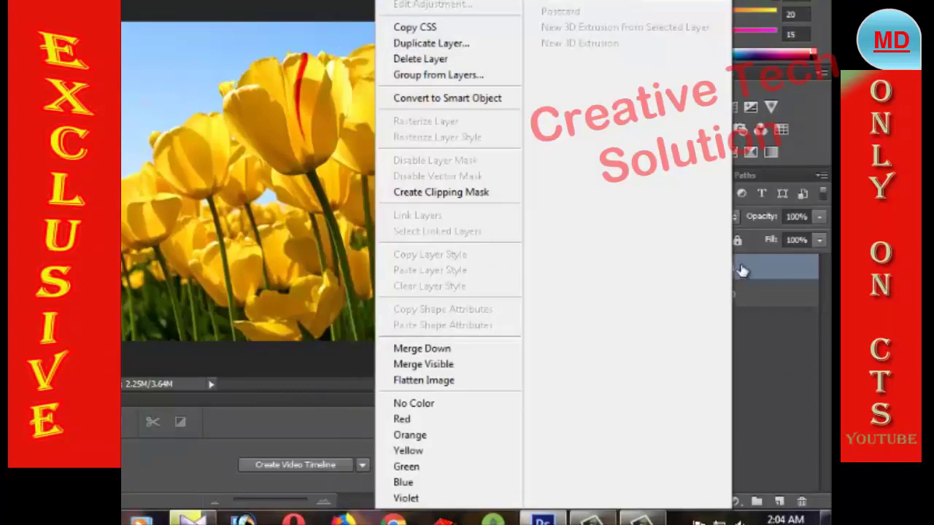
{"action": "left_click", "coordinate": [693, 271]}
{"action": "right_click", "coordinate": [687, 272]}
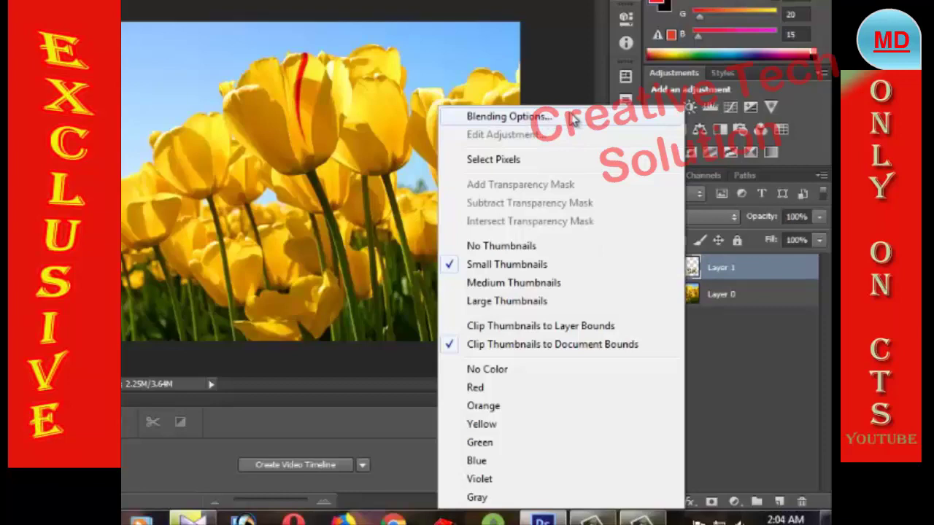
{"action": "left_click", "coordinate": [573, 119]}
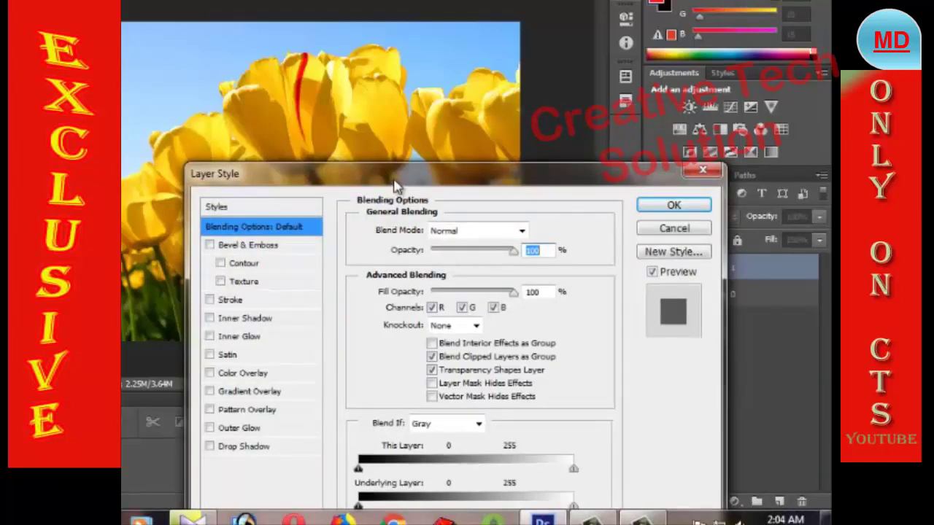
Move the Layer Style dialog aside, enable Drop Shadow and show its settings
{"action": "left_click_drag", "start_coordinate": [394, 186], "coordinate": [617, 35]}
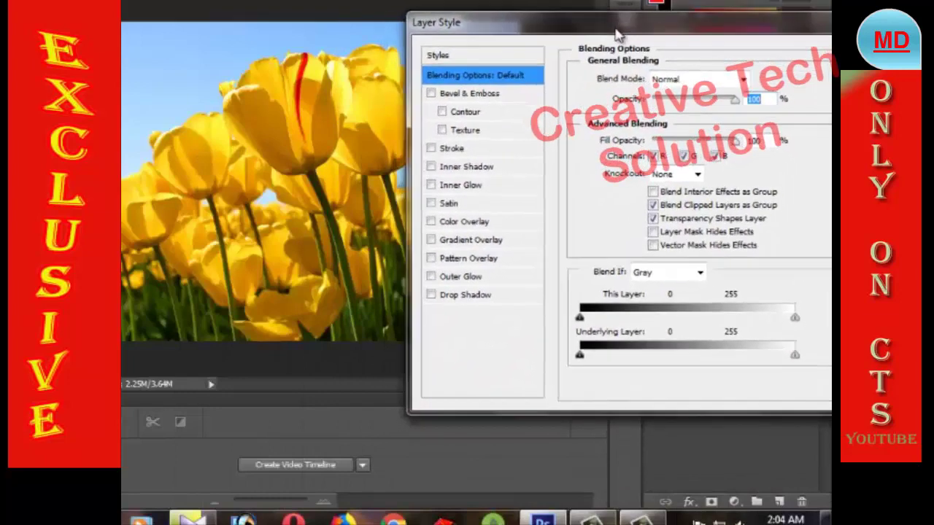
{"action": "left_click", "coordinate": [431, 296]}
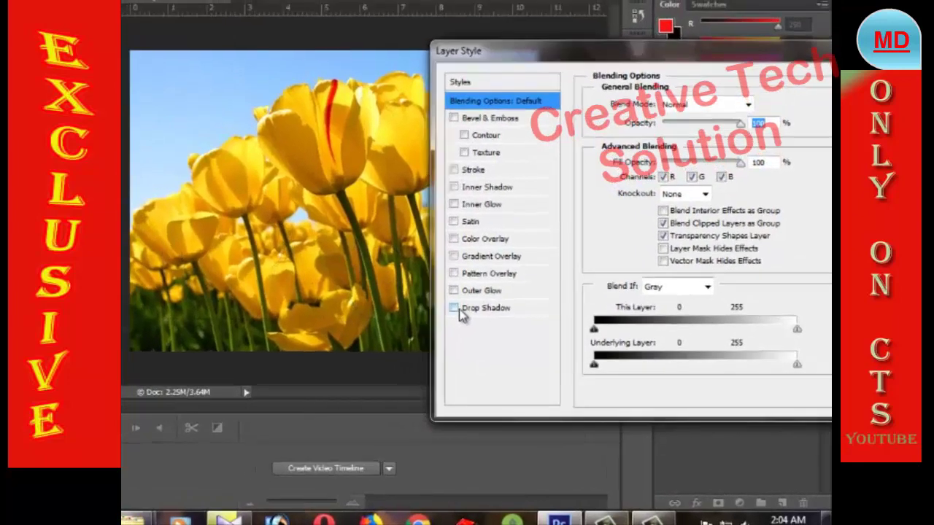
{"action": "left_click", "coordinate": [454, 307]}
{"action": "left_click", "coordinate": [454, 308]}
{"action": "left_click", "coordinate": [460, 312]}
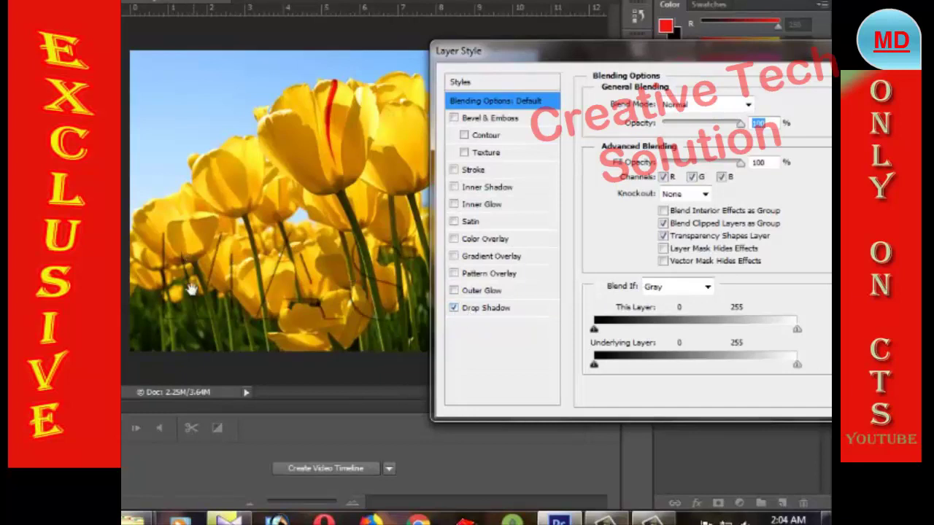
{"action": "left_click", "coordinate": [457, 313]}
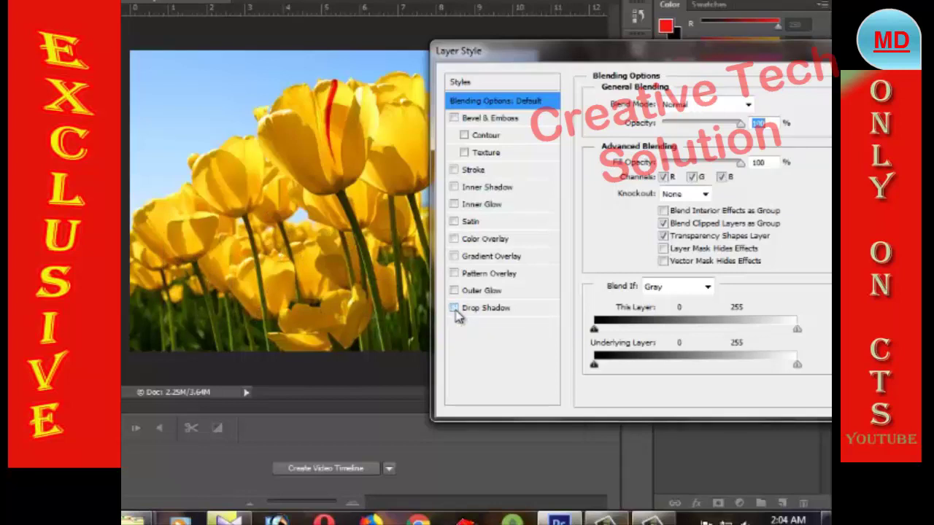
{"action": "left_click", "coordinate": [456, 310]}
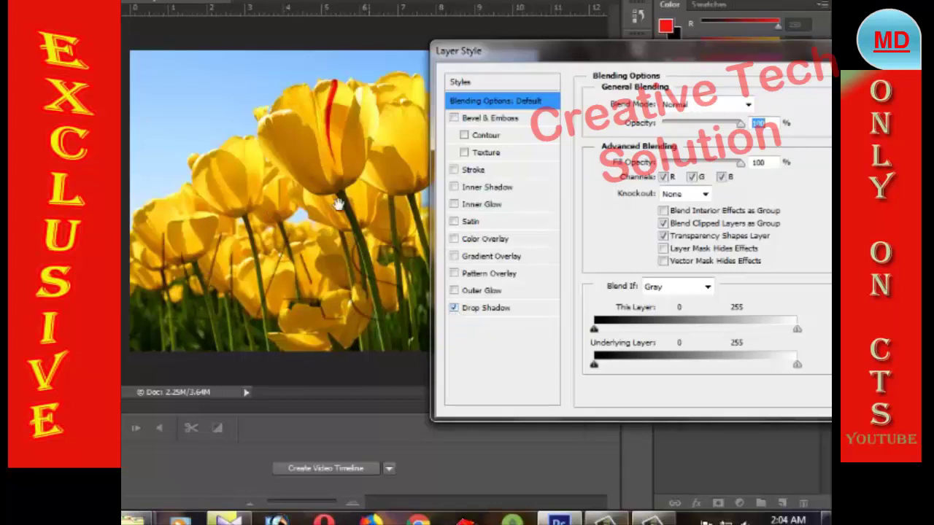
{"action": "left_click", "coordinate": [455, 311]}
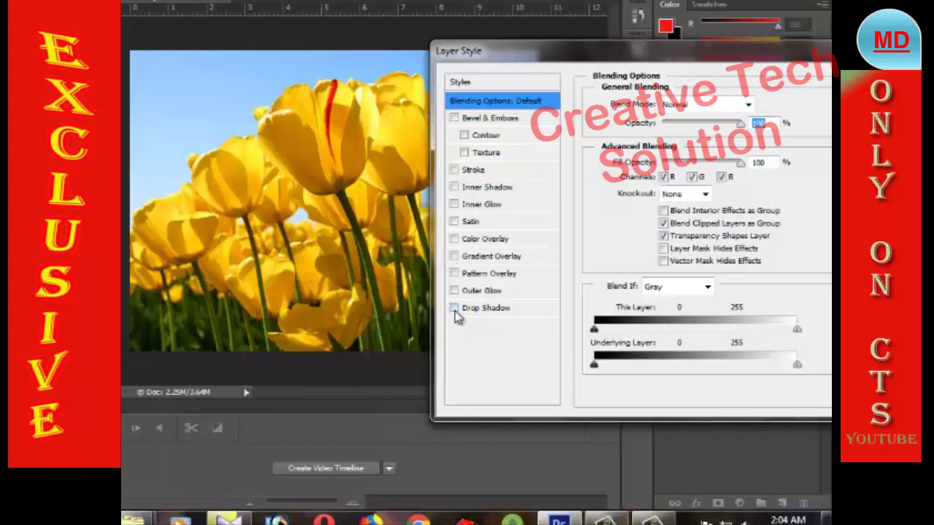
{"action": "left_click", "coordinate": [455, 310]}
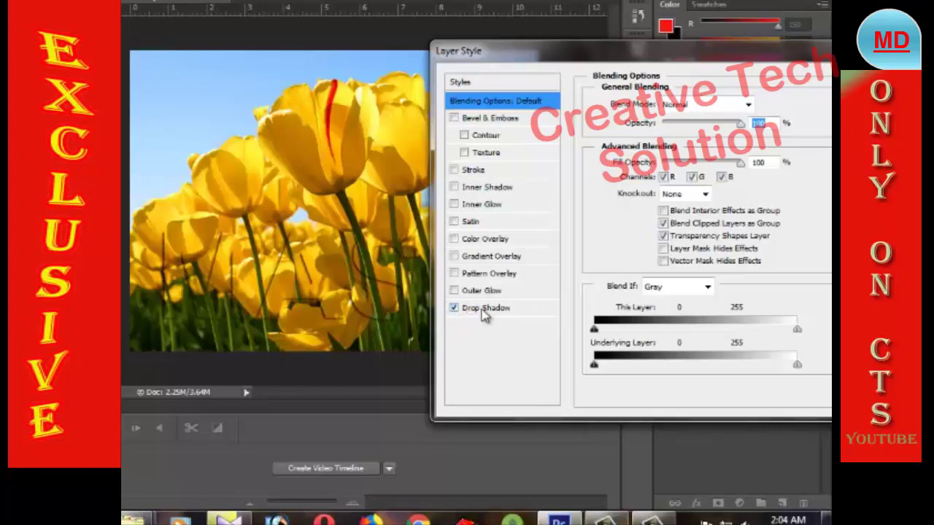
{"action": "left_click", "coordinate": [485, 310]}
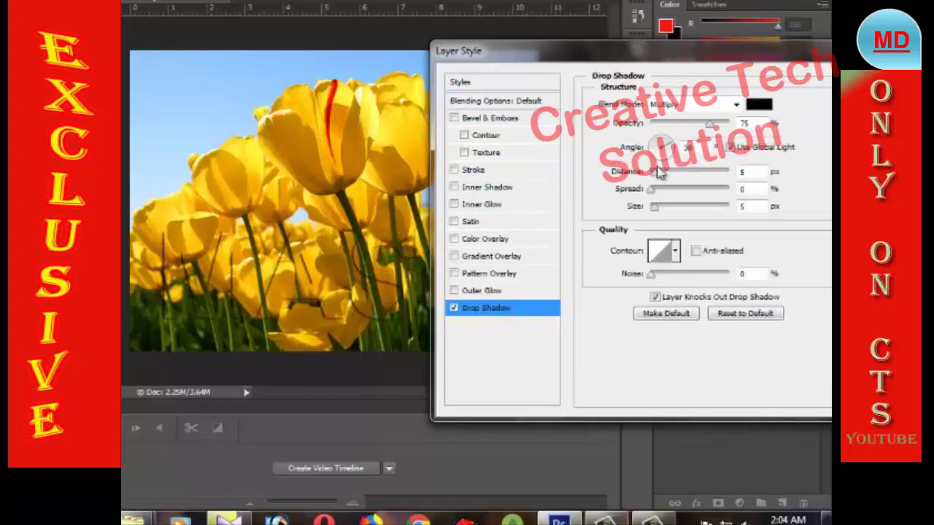
Set the drop shadow to 100% opacity, 20% spread, 7 px distance and larger size
{"action": "left_click_drag", "start_coordinate": [711, 128], "coordinate": [732, 126]}
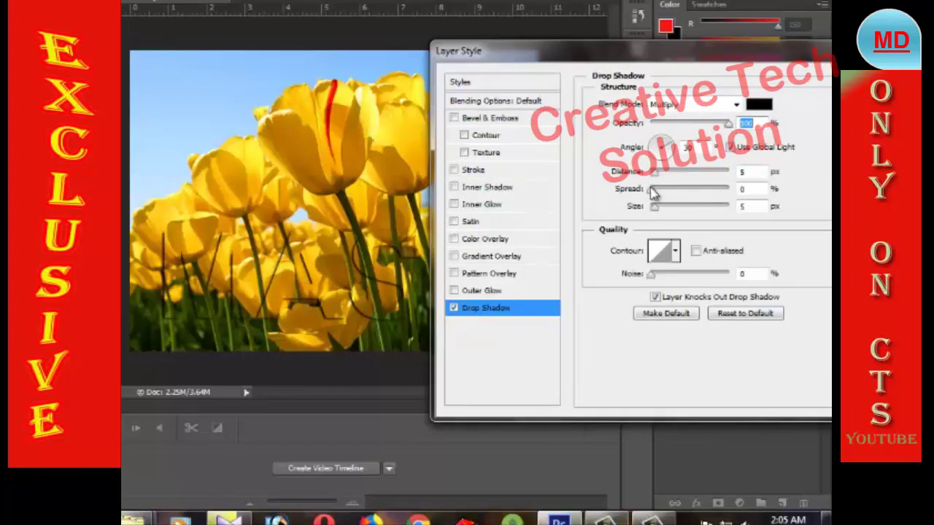
{"action": "left_click_drag", "start_coordinate": [653, 191], "coordinate": [667, 193]}
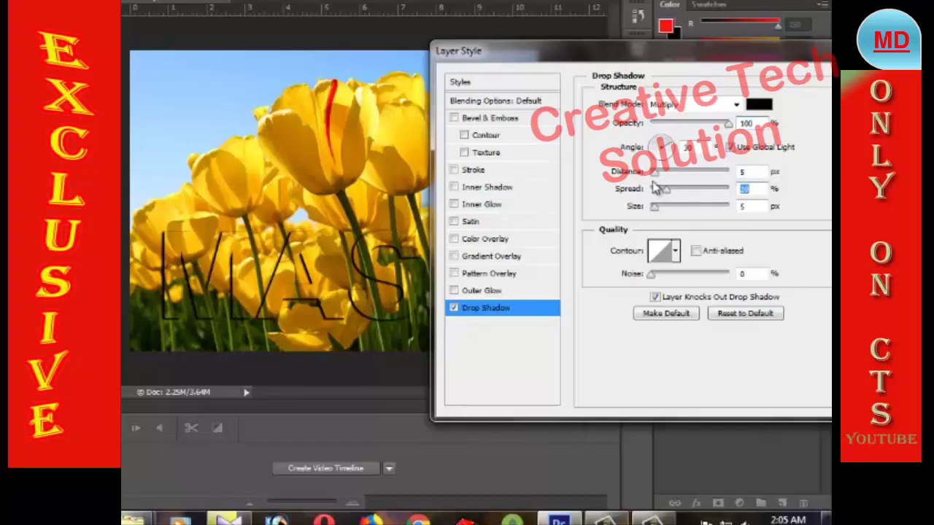
{"action": "left_click_drag", "start_coordinate": [654, 174], "coordinate": [659, 179]}
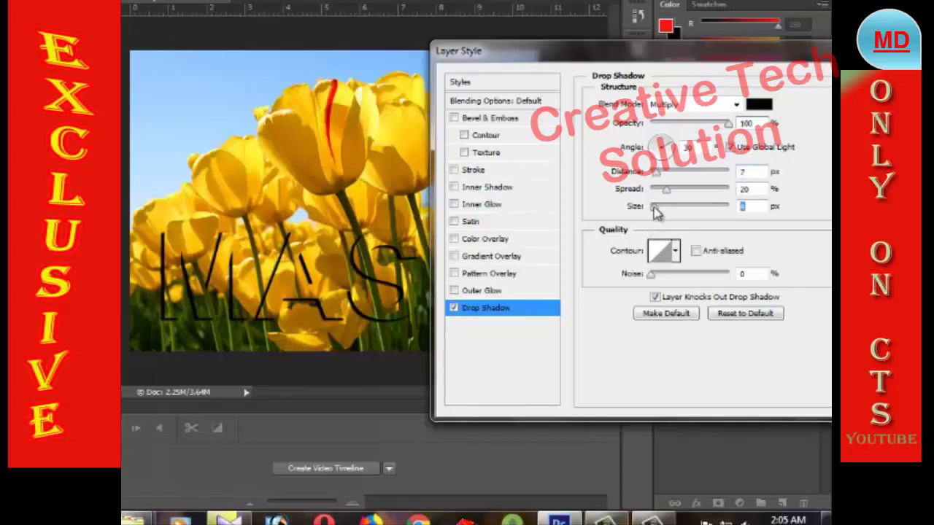
{"action": "left_click_drag", "start_coordinate": [655, 208], "coordinate": [660, 211]}
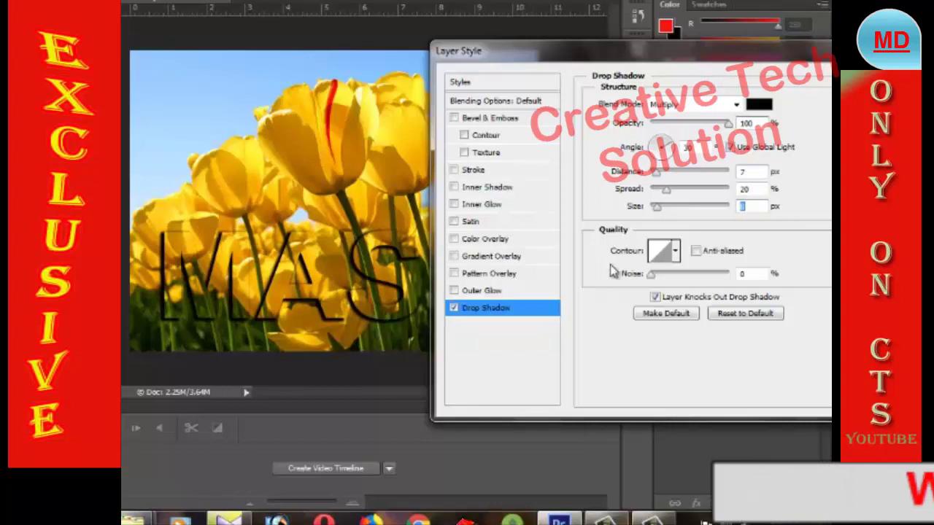
Sample colours from the photo, settling on a very dark green for the shadow
{"action": "left_click", "coordinate": [759, 105]}
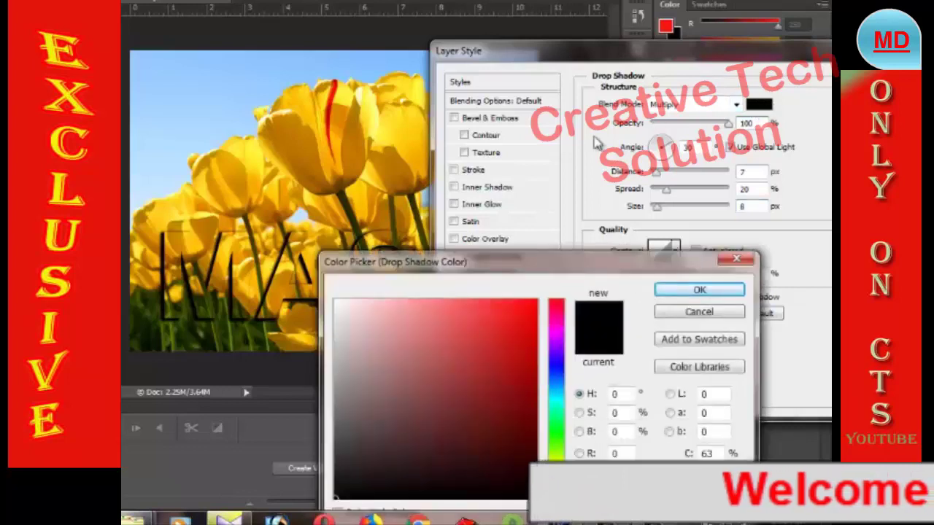
{"action": "left_click", "coordinate": [381, 124]}
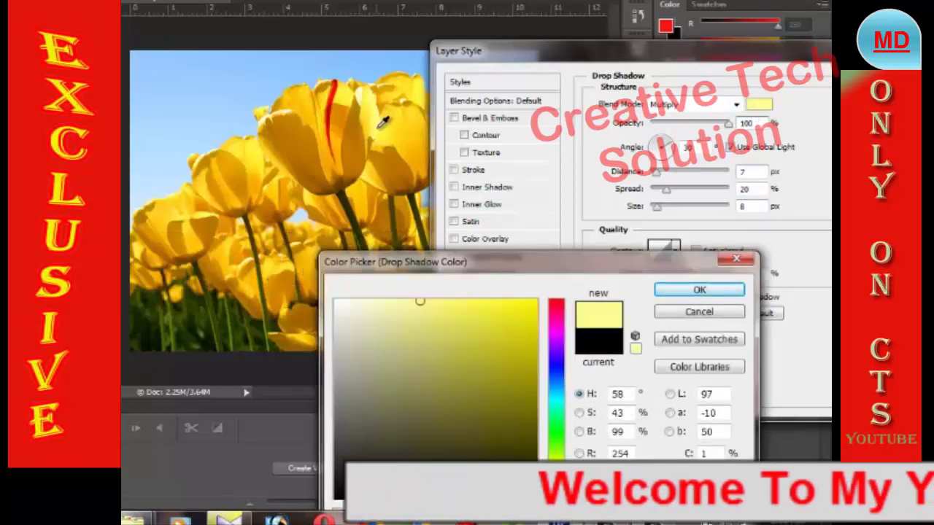
{"action": "left_click", "coordinate": [408, 129]}
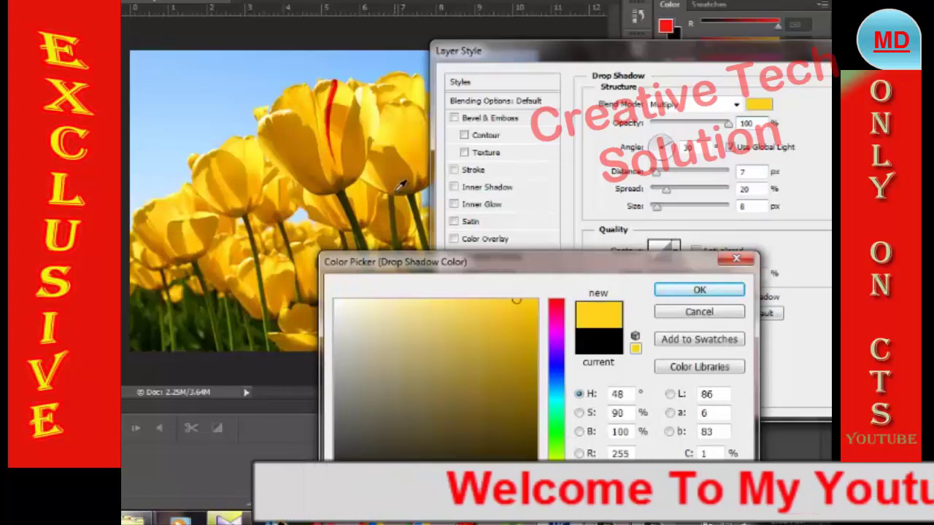
{"action": "left_click", "coordinate": [350, 193]}
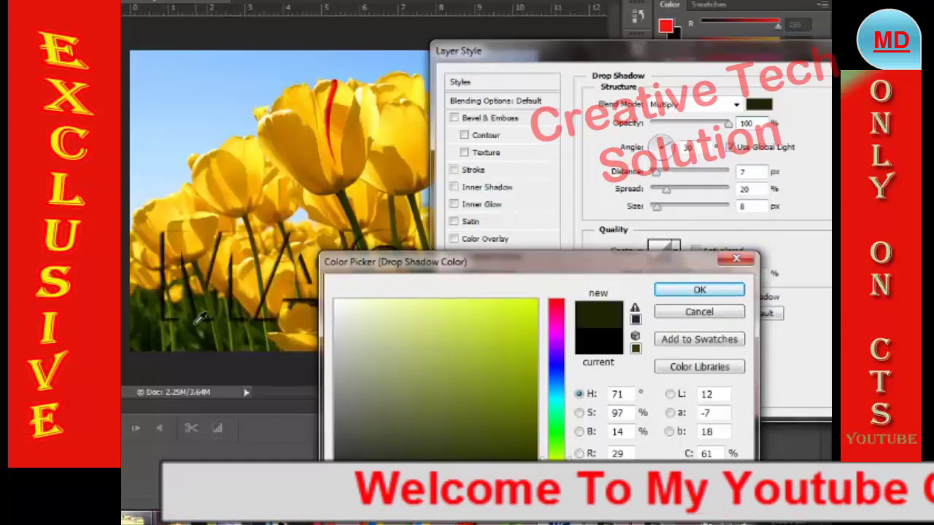
{"action": "left_click", "coordinate": [221, 326]}
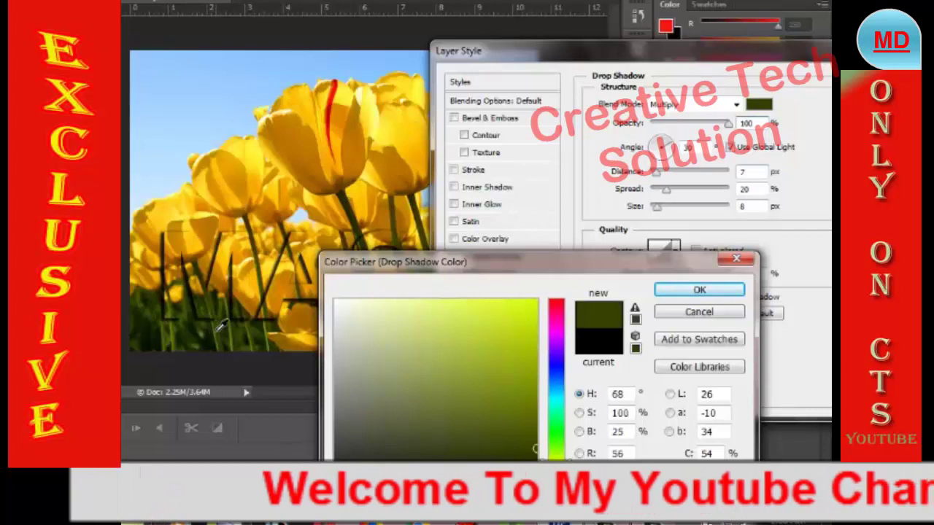
{"action": "left_click", "coordinate": [175, 330]}
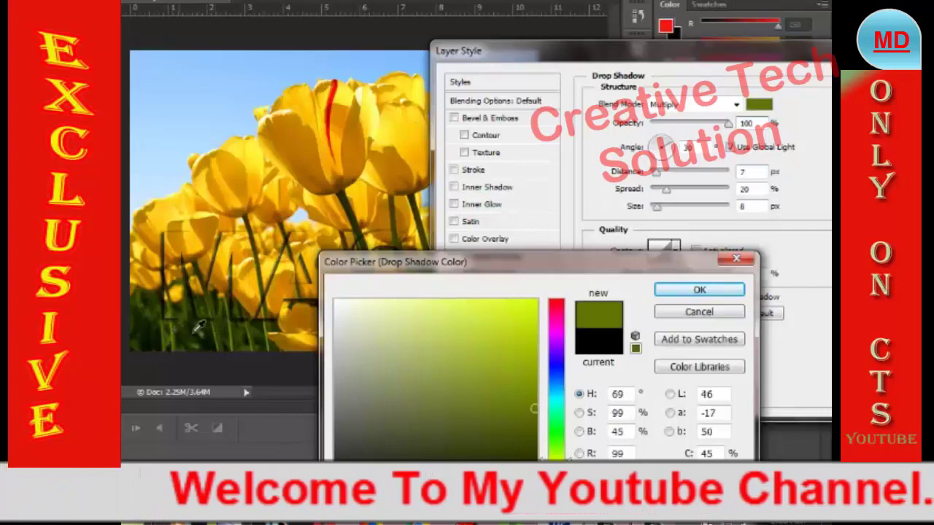
{"action": "left_click", "coordinate": [224, 321]}
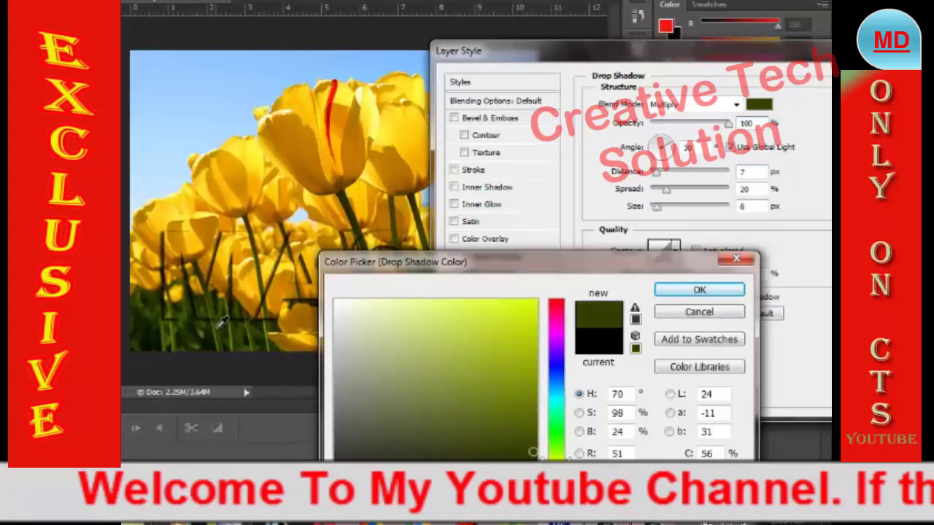
{"action": "left_click", "coordinate": [147, 295]}
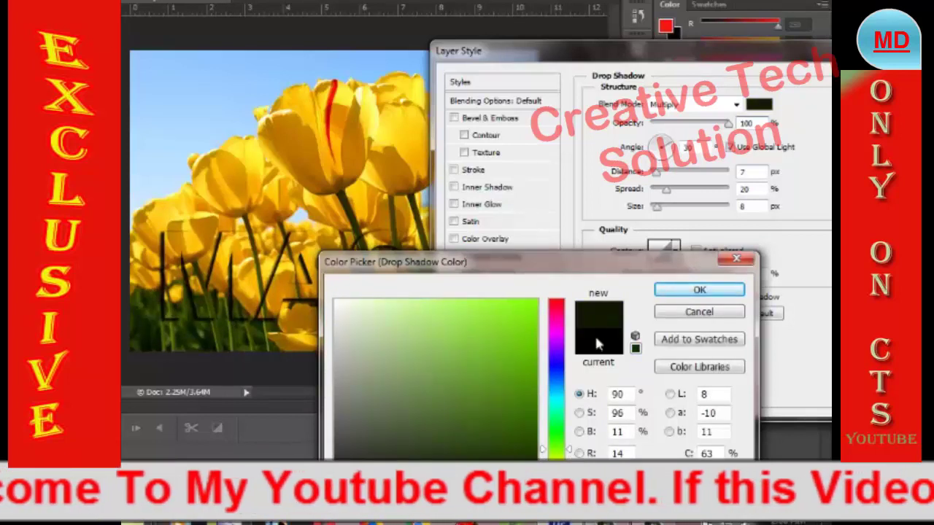
Confirm the dark green shadow colour and enable a Stroke effect
{"action": "left_click", "coordinate": [701, 291]}
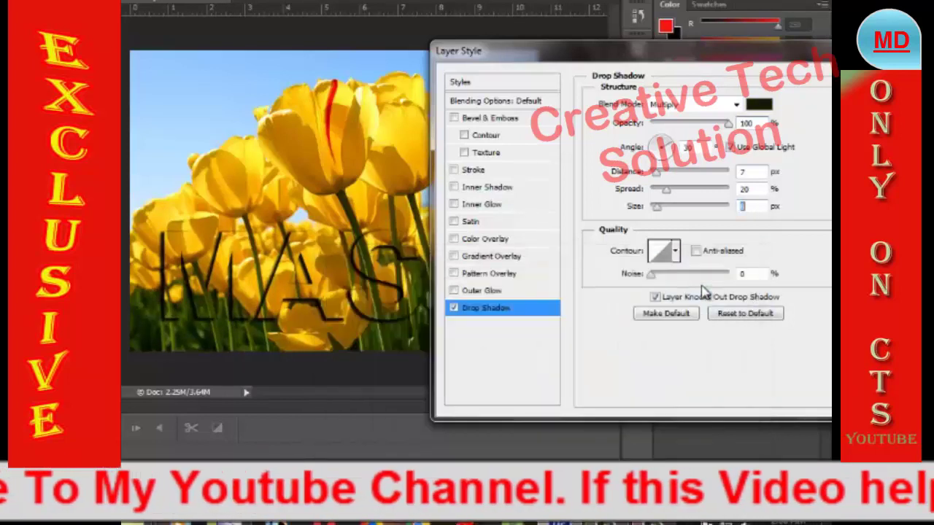
{"action": "left_click", "coordinate": [454, 170]}
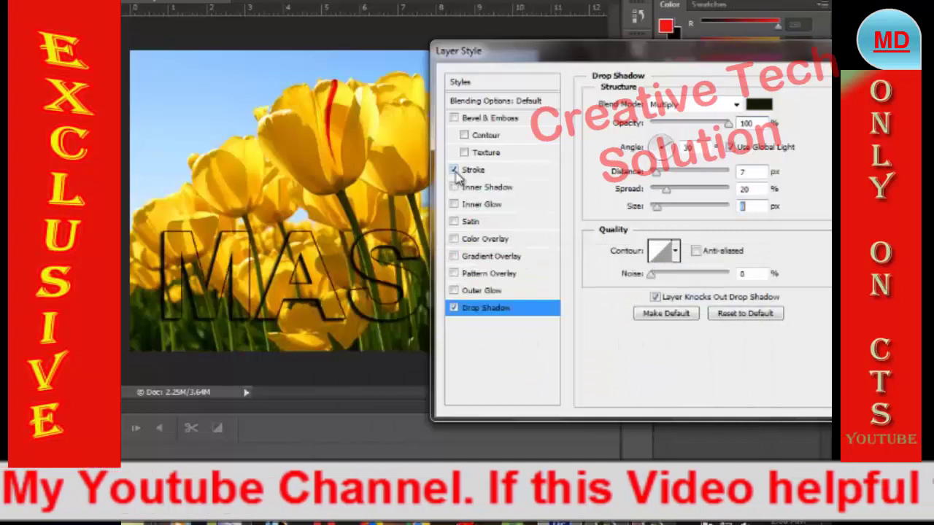
{"action": "left_click", "coordinate": [470, 170]}
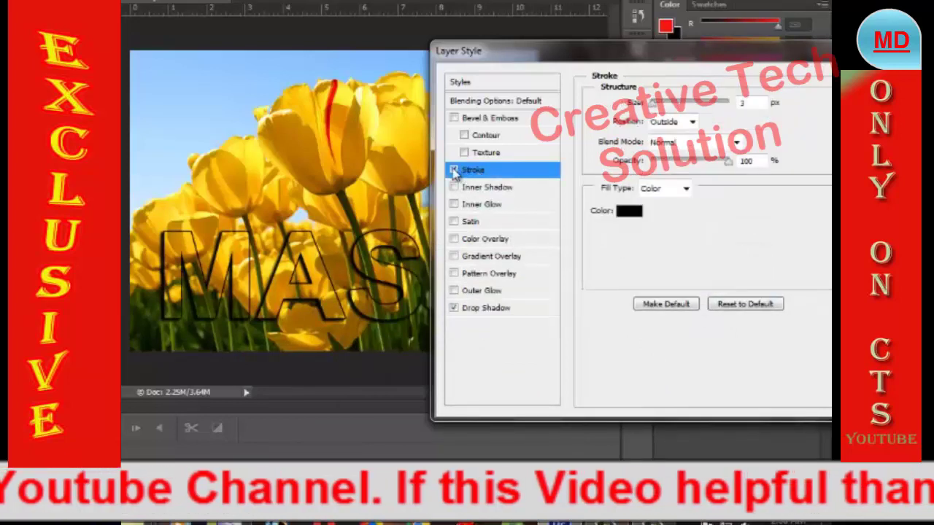
{"action": "left_click", "coordinate": [454, 171]}
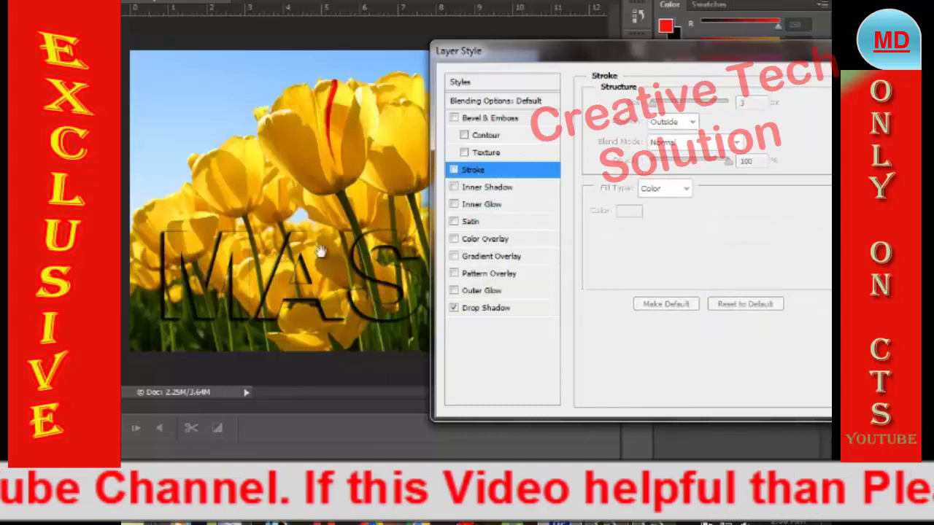
{"action": "left_click", "coordinate": [454, 170]}
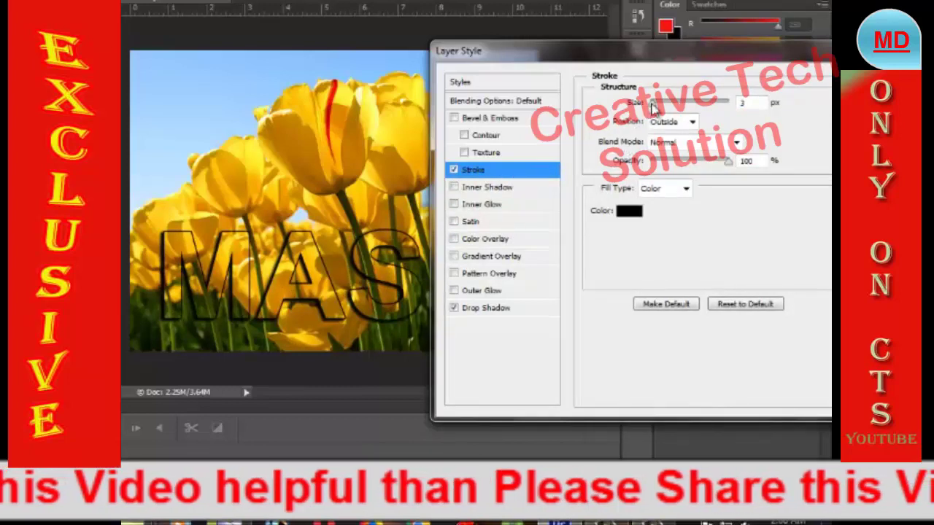
Set the stroke to 3 px size and 80% opacity
{"action": "mouse_move", "coordinate": [654, 107]}
{"action": "left_mouse_down"}
{"action": "mouse_move", "coordinate": [670, 109]}
{"action": "mouse_move", "coordinate": [654, 108]}
{"action": "left_mouse_up"}
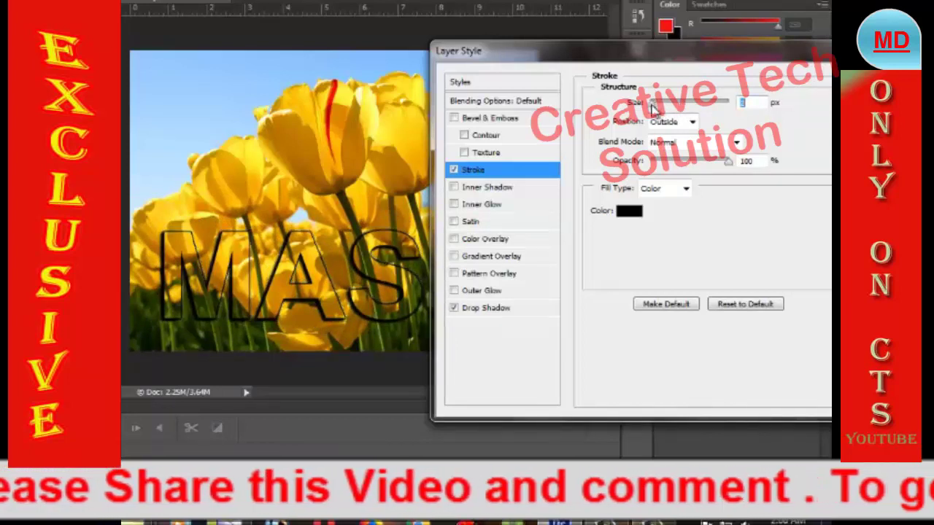
{"action": "left_click_drag", "start_coordinate": [655, 107], "coordinate": [656, 107]}
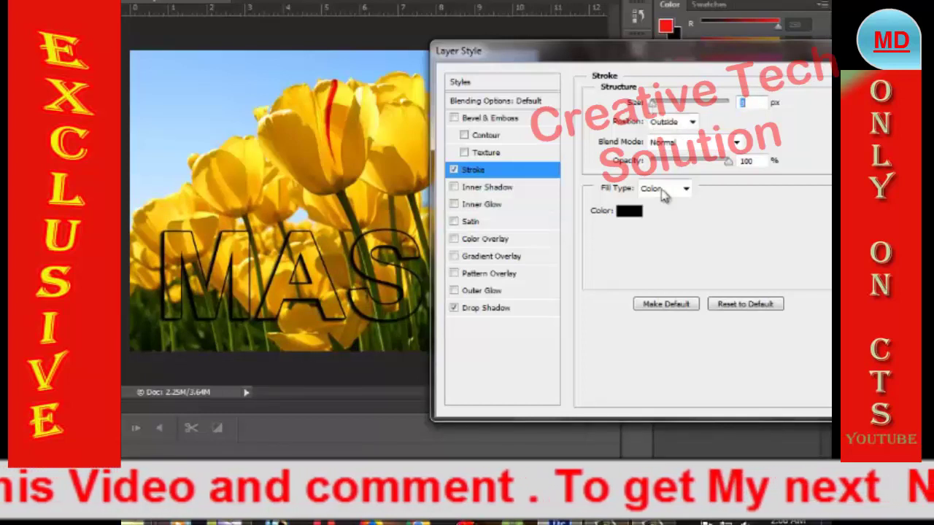
{"action": "left_click_drag", "start_coordinate": [729, 162], "coordinate": [675, 169]}
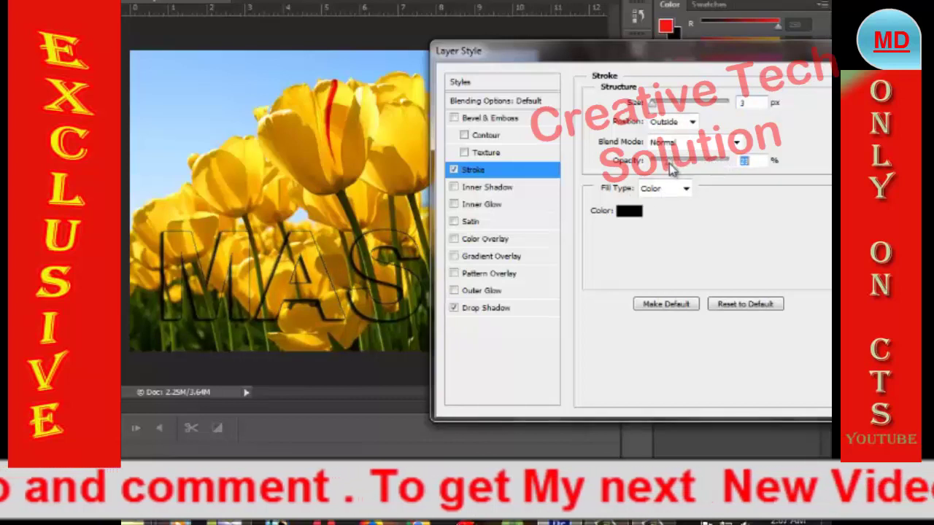
{"action": "mouse_move", "coordinate": [670, 168]}
{"action": "left_mouse_down"}
{"action": "mouse_move", "coordinate": [739, 168]}
{"action": "mouse_move", "coordinate": [724, 166]}
{"action": "left_mouse_up"}
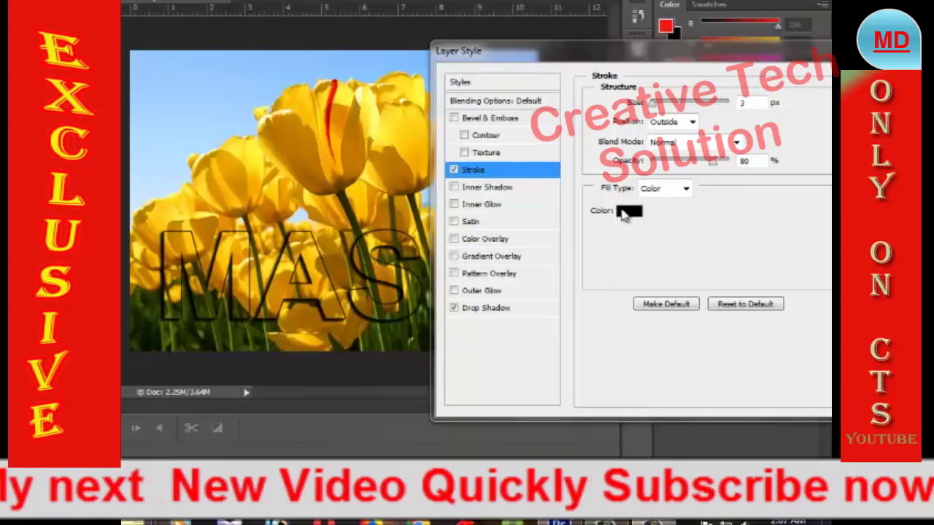
Sample several tulip colours and set the 3 px stroke colour to bright yellow
{"action": "left_click", "coordinate": [630, 213]}
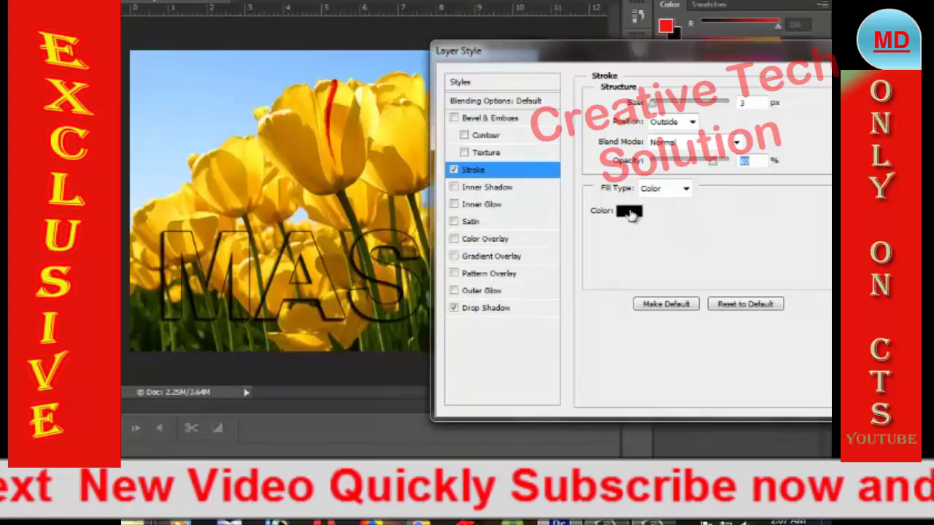
{"action": "left_click", "coordinate": [396, 131]}
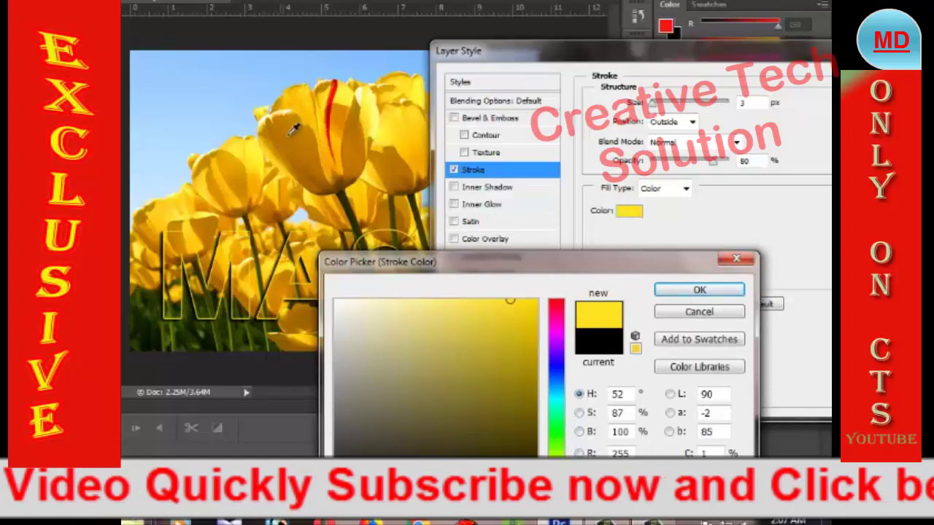
{"action": "left_click", "coordinate": [292, 132]}
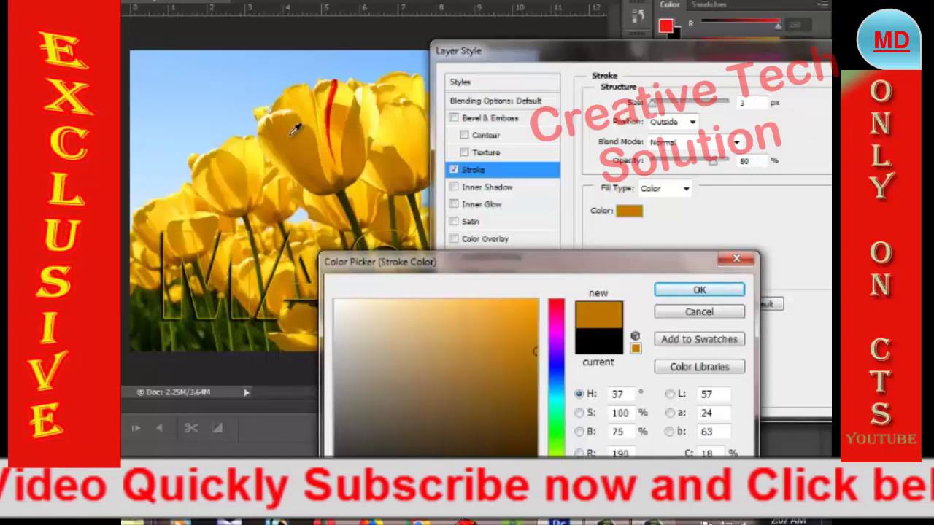
{"action": "left_click", "coordinate": [241, 183]}
{"action": "left_click", "coordinate": [235, 336]}
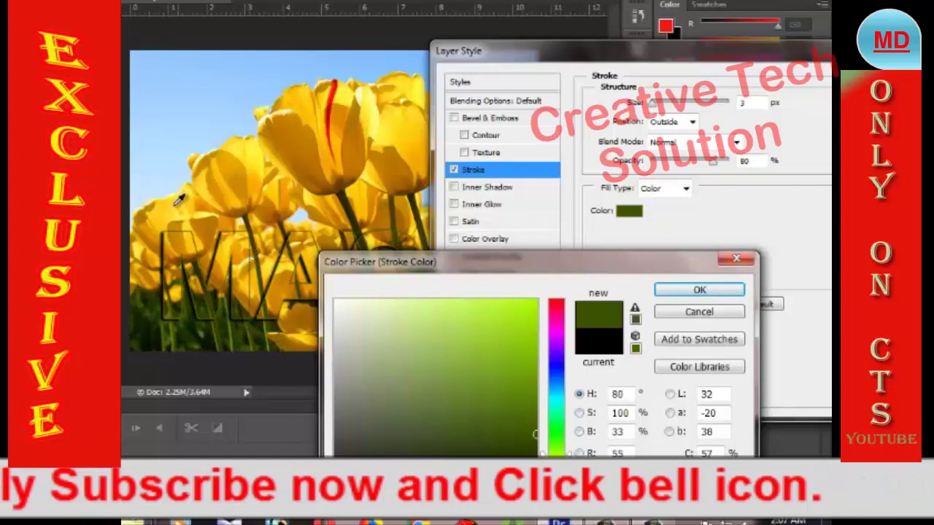
{"action": "left_click", "coordinate": [177, 158]}
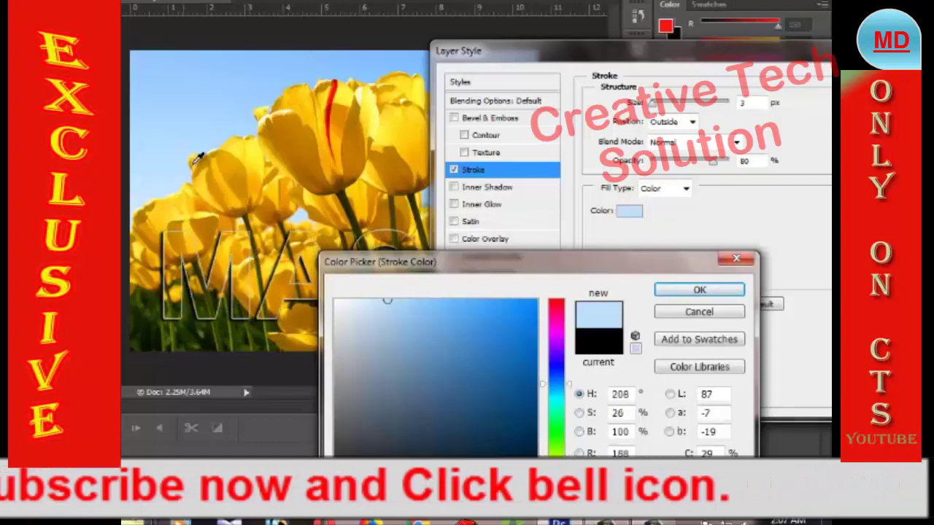
{"action": "left_click", "coordinate": [239, 154]}
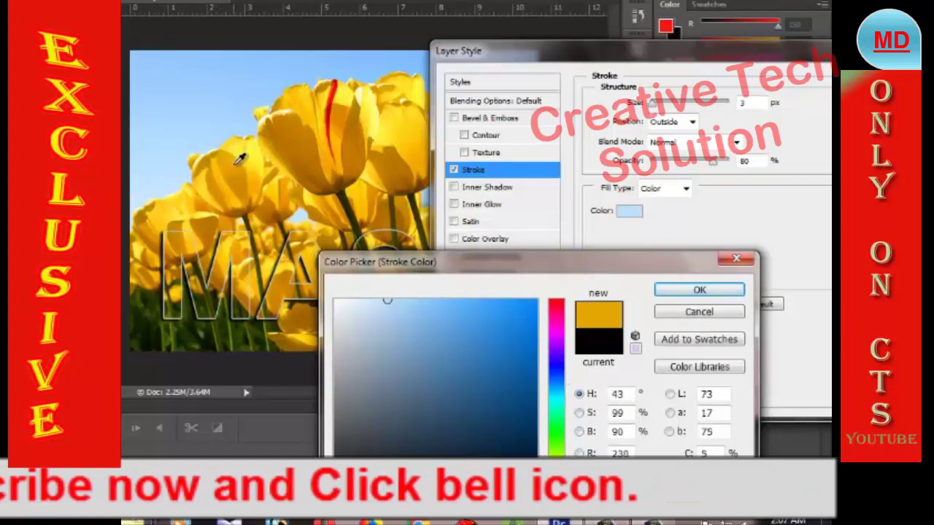
{"action": "left_click", "coordinate": [243, 144]}
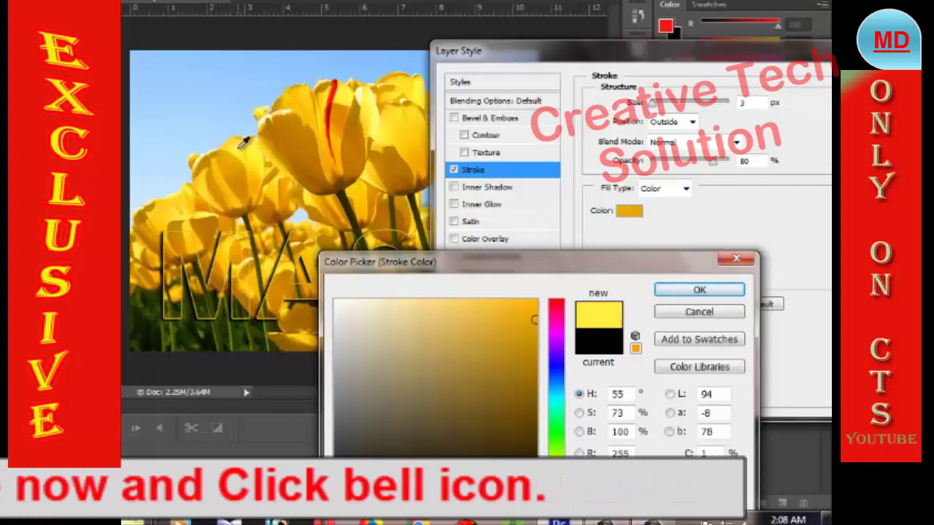
{"action": "left_click", "coordinate": [238, 166]}
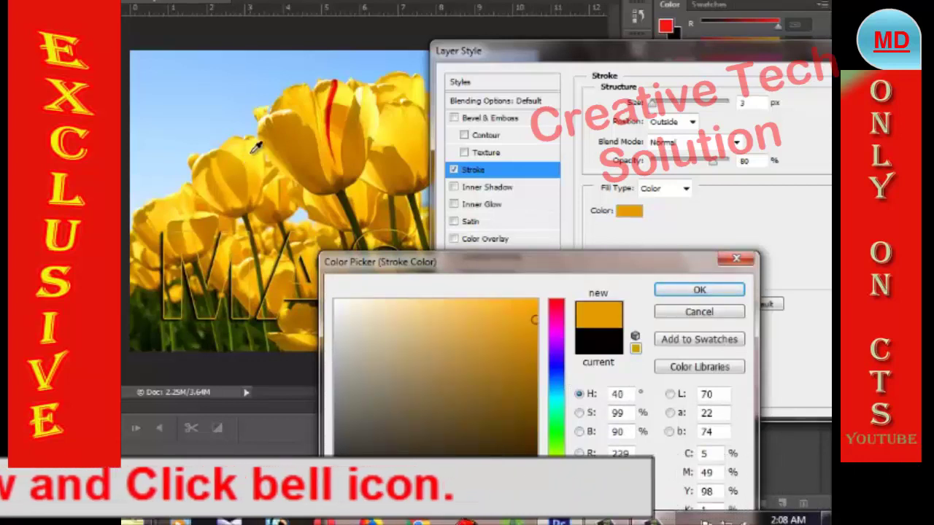
{"action": "left_click", "coordinate": [257, 148]}
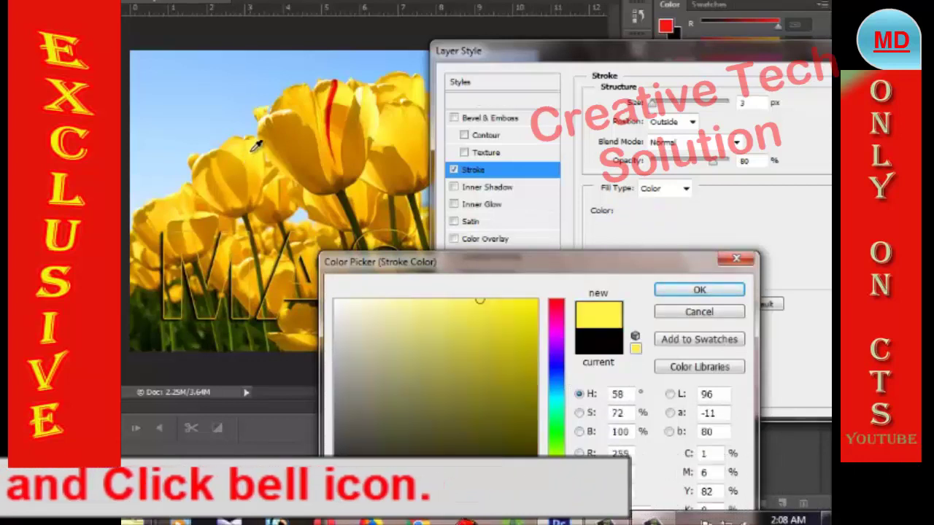
{"action": "left_click", "coordinate": [685, 290]}
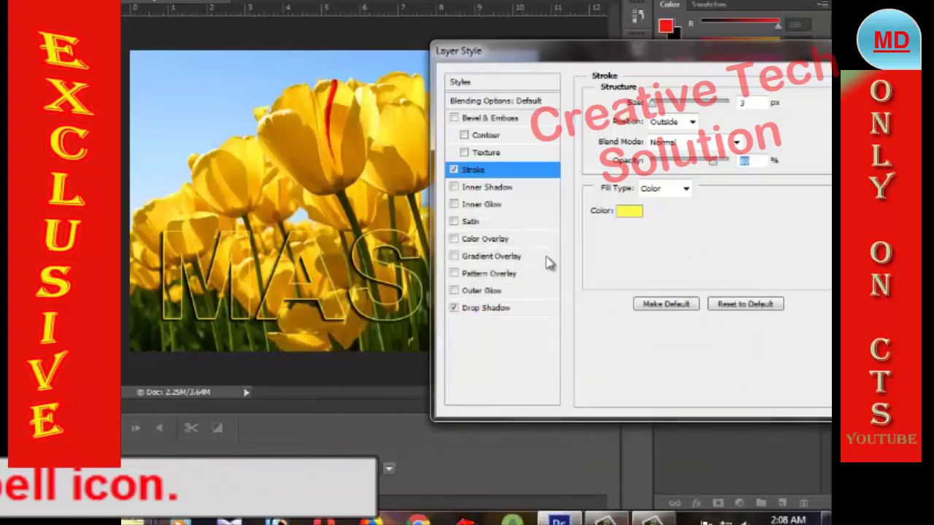
Add inner shadow and bevel and emboss to the MASK lettering, briefly trying satin
{"action": "left_click", "coordinate": [454, 187]}
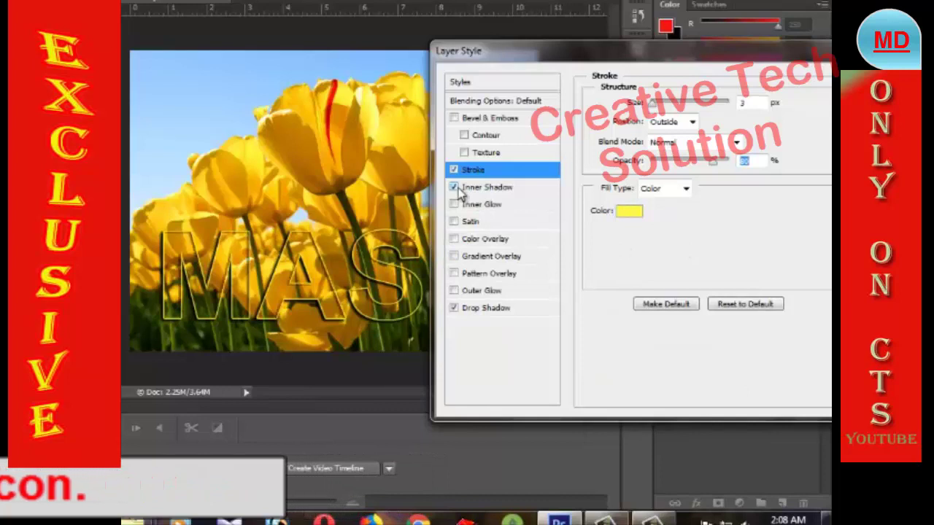
{"action": "left_click", "coordinate": [454, 118]}
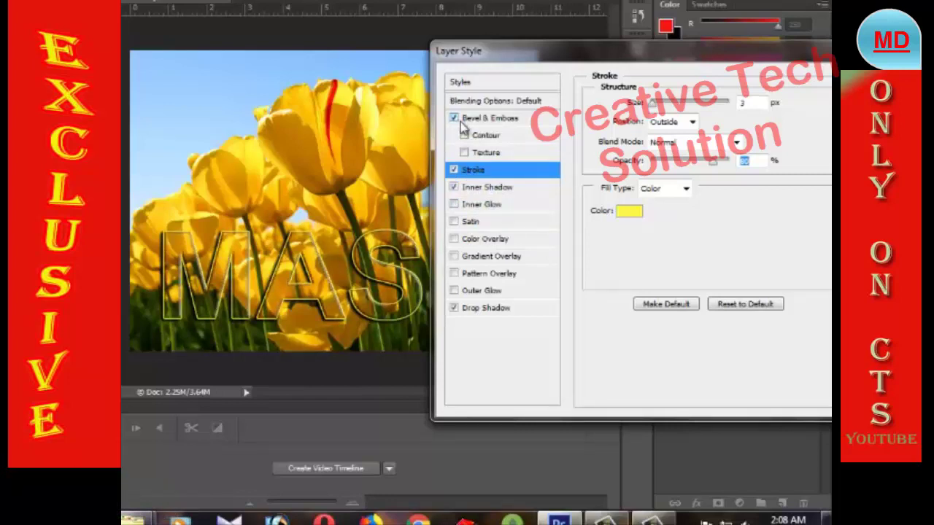
{"action": "left_click", "coordinate": [455, 222]}
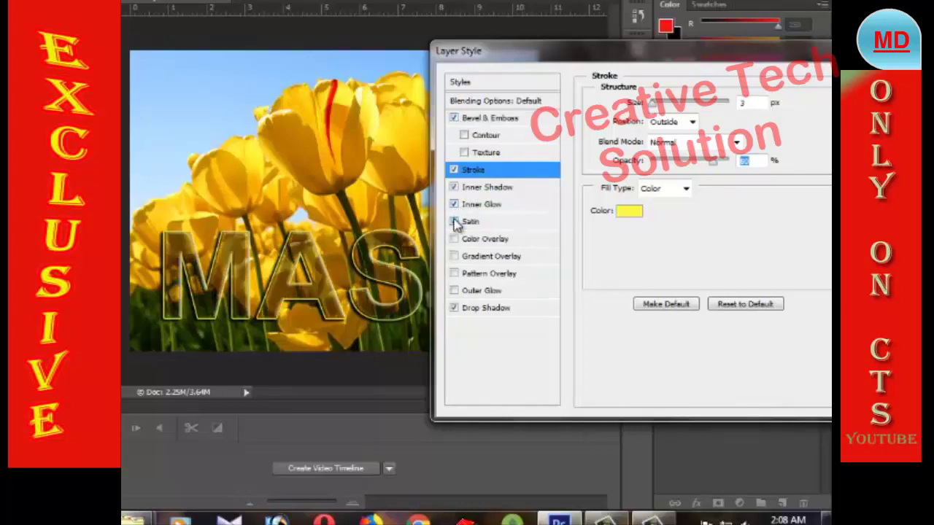
{"action": "left_click", "coordinate": [454, 222]}
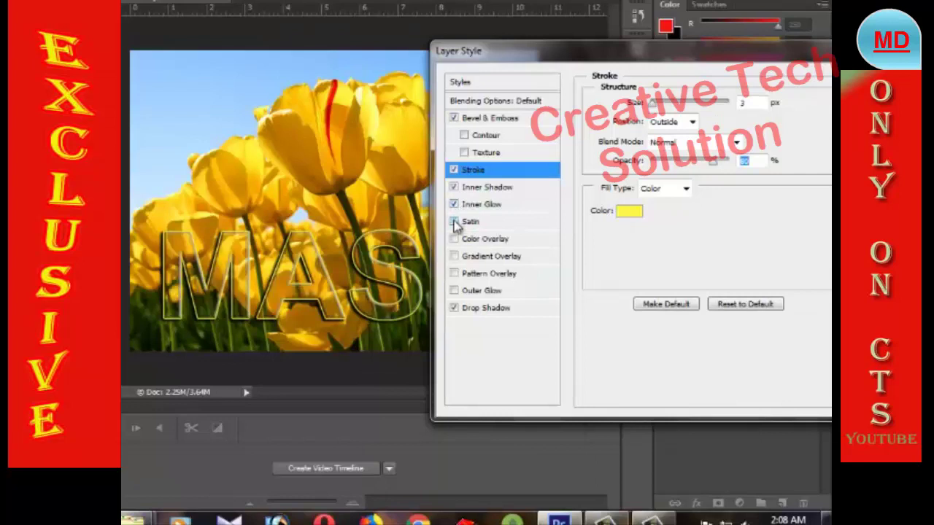
Preview colour, gradient and pattern overlays on the lettering, then leave them all off
{"action": "left_click", "coordinate": [454, 241]}
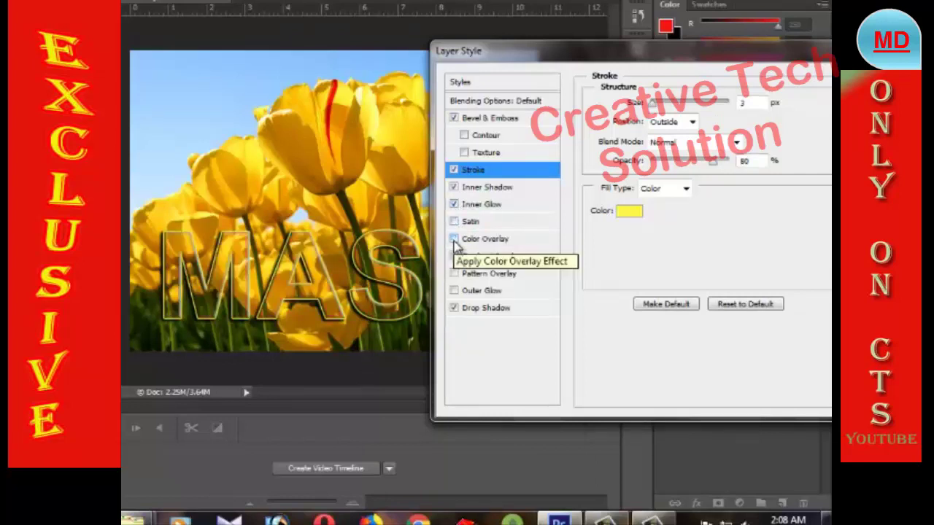
{"action": "left_click", "coordinate": [454, 257]}
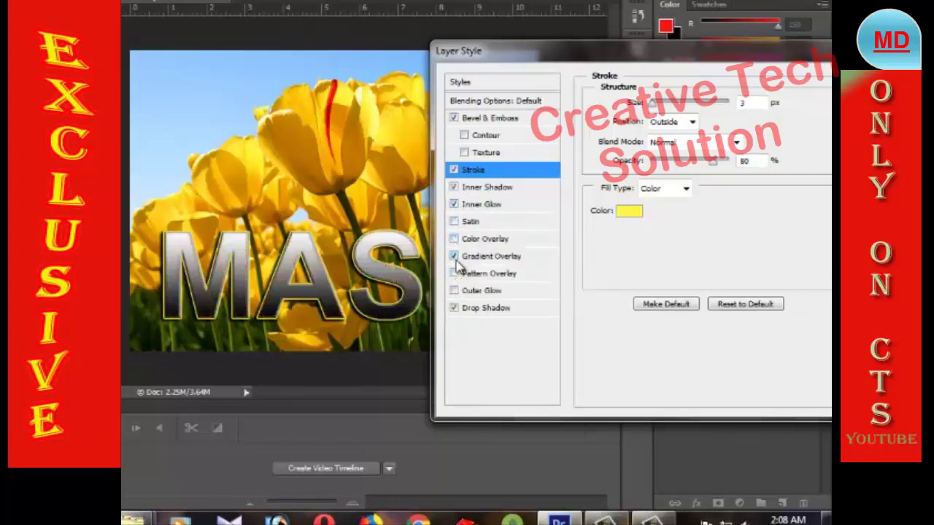
{"action": "left_click", "coordinate": [454, 257]}
{"action": "left_click", "coordinate": [454, 274]}
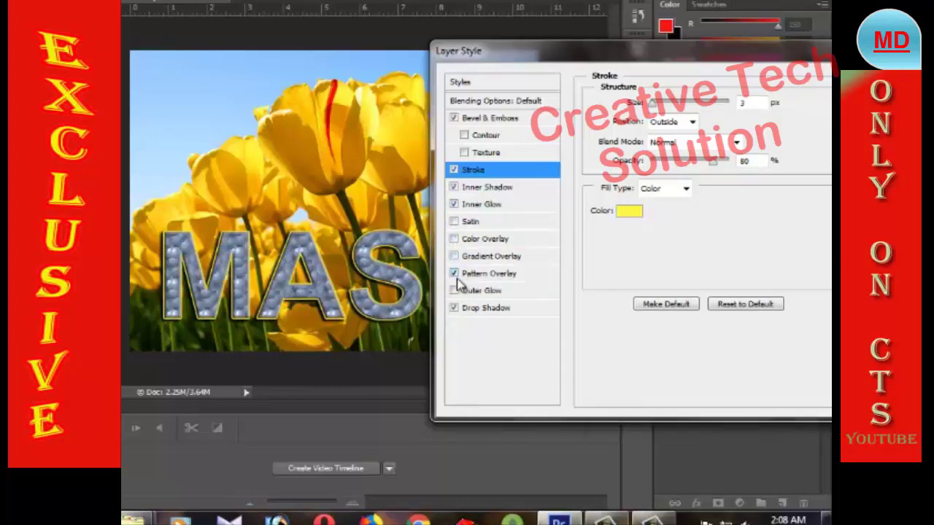
{"action": "left_click", "coordinate": [454, 273]}
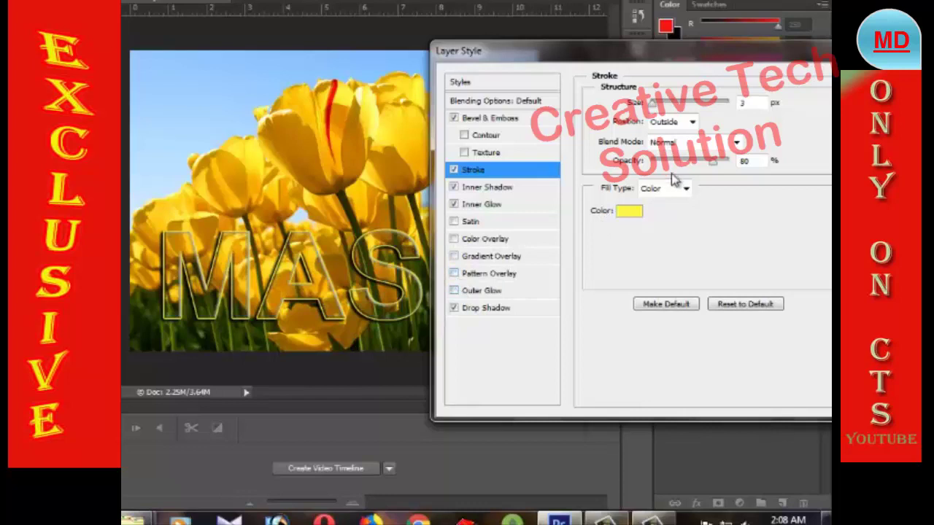
{"action": "left_click_drag", "start_coordinate": [726, 61], "coordinate": [535, 60]}
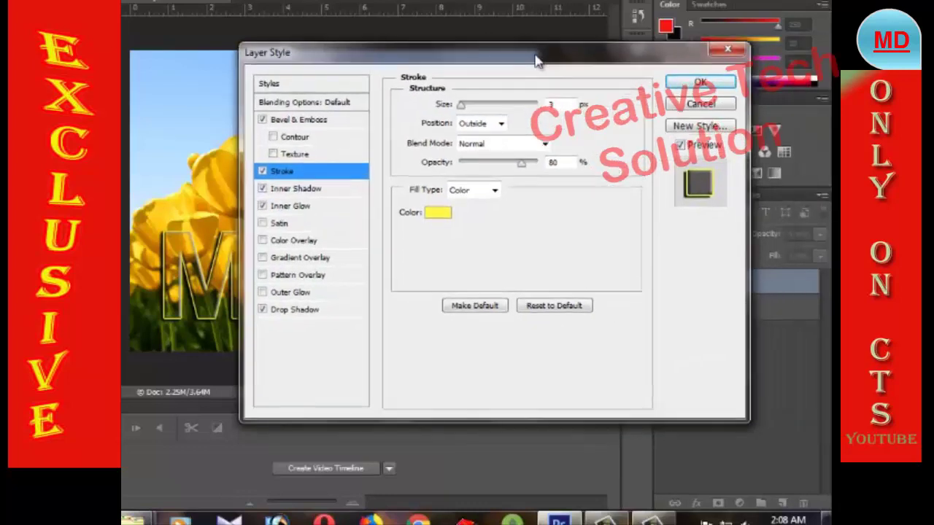
Apply the layer styles, save a JPEG copy named 'mask text', and close the Tulips document
{"action": "left_click", "coordinate": [698, 80]}
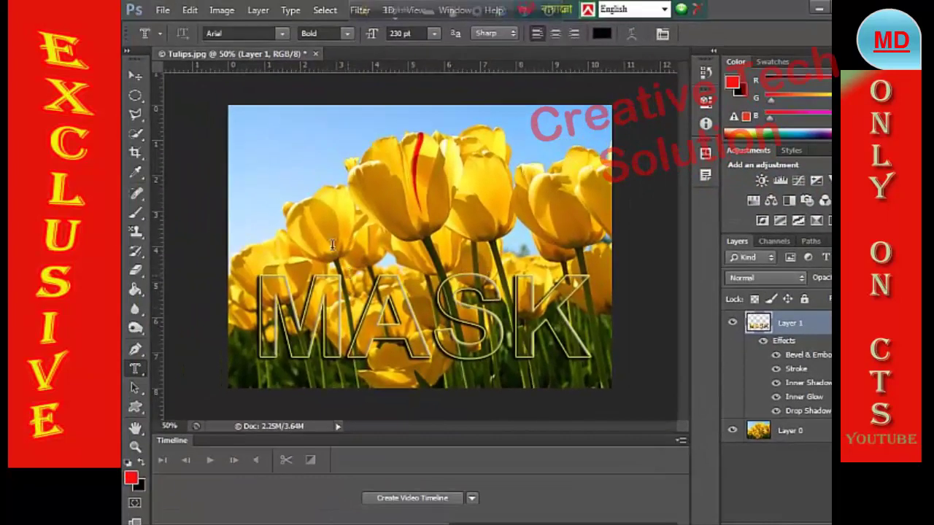
{"action": "left_click", "coordinate": [162, 9]}
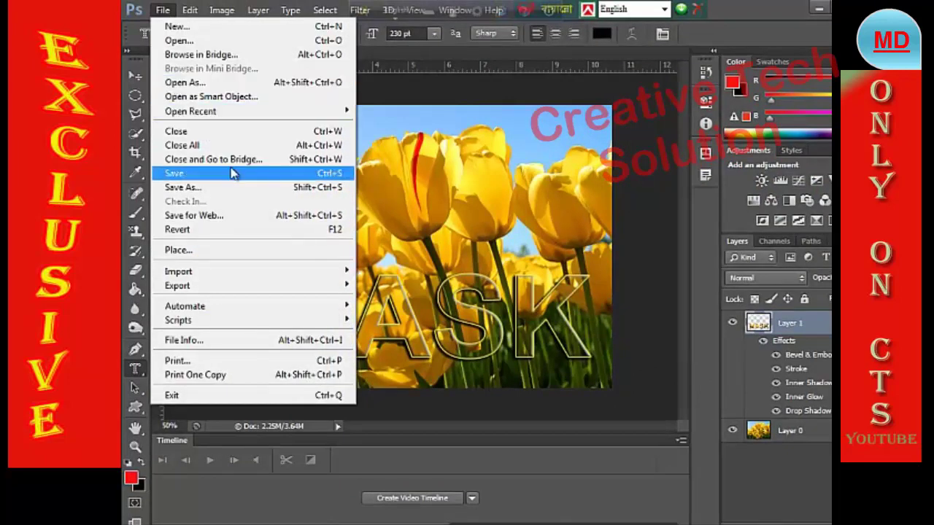
{"action": "left_click", "coordinate": [285, 174]}
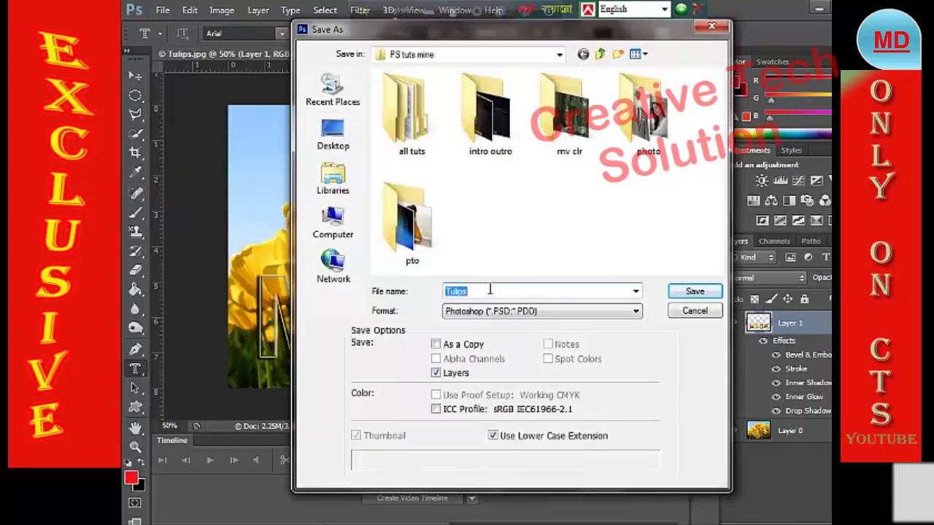
{"action": "type", "text": "ma"}
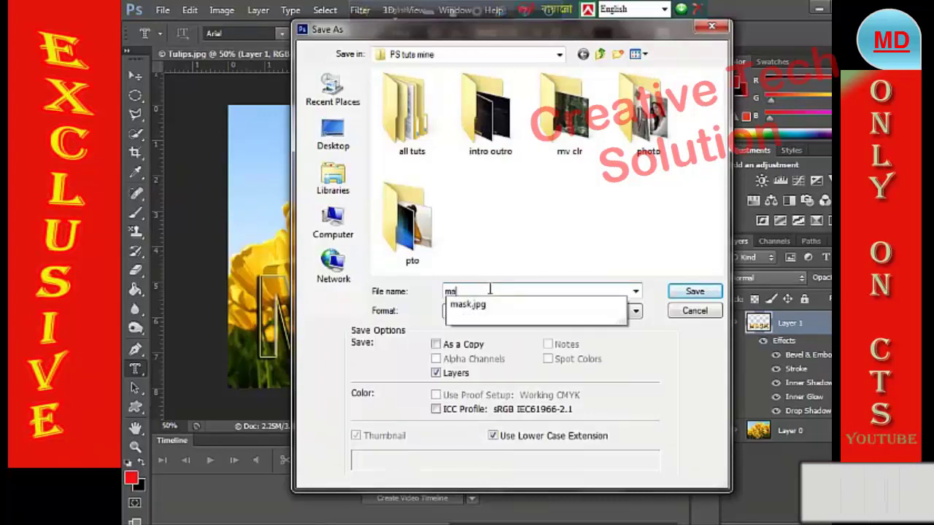
{"action": "type", "text": "sk text"}
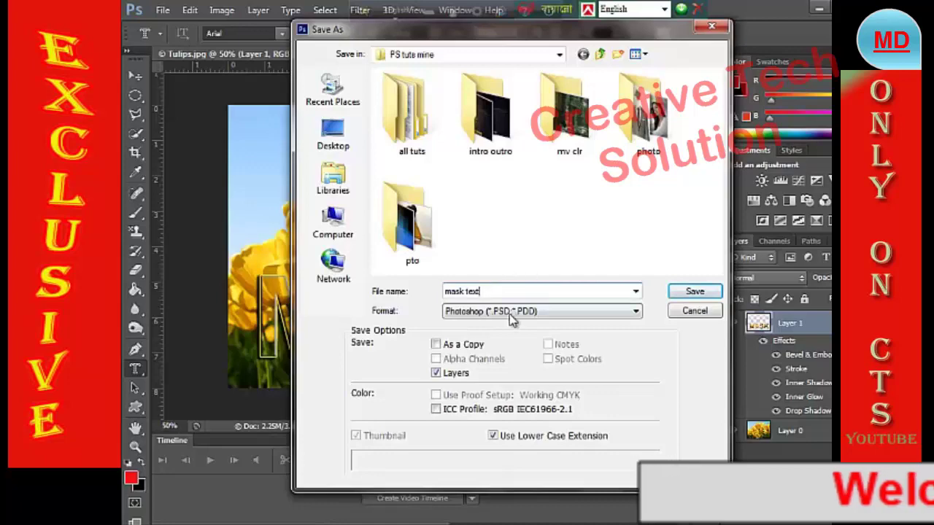
{"action": "left_click", "coordinate": [514, 314]}
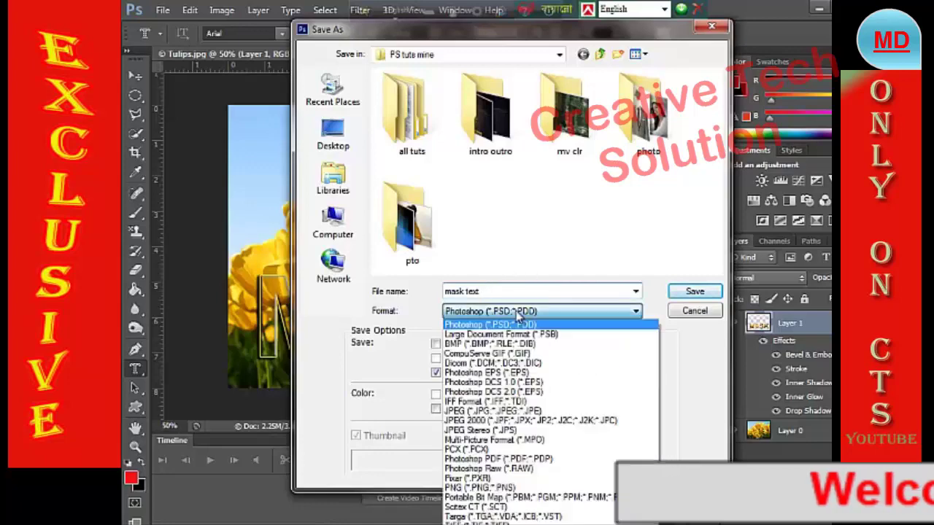
{"action": "left_click", "coordinate": [524, 411]}
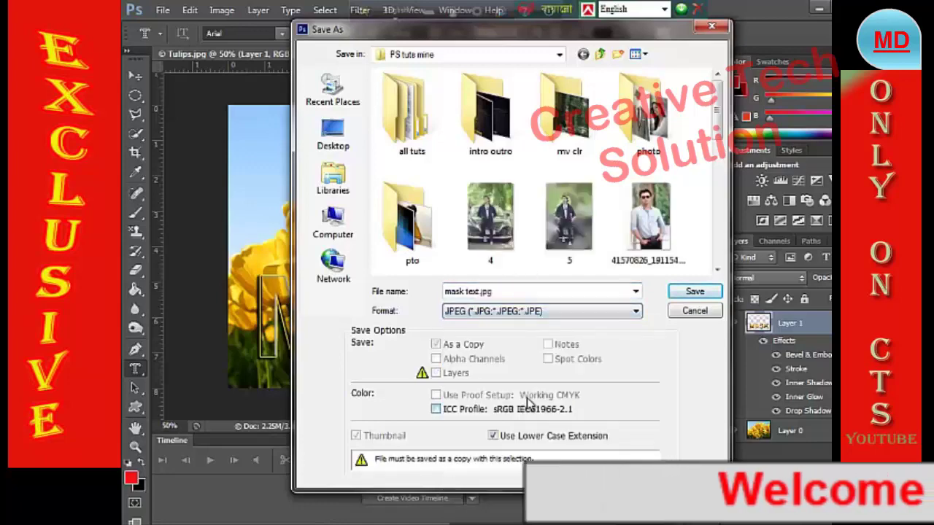
{"action": "left_click", "coordinate": [694, 291]}
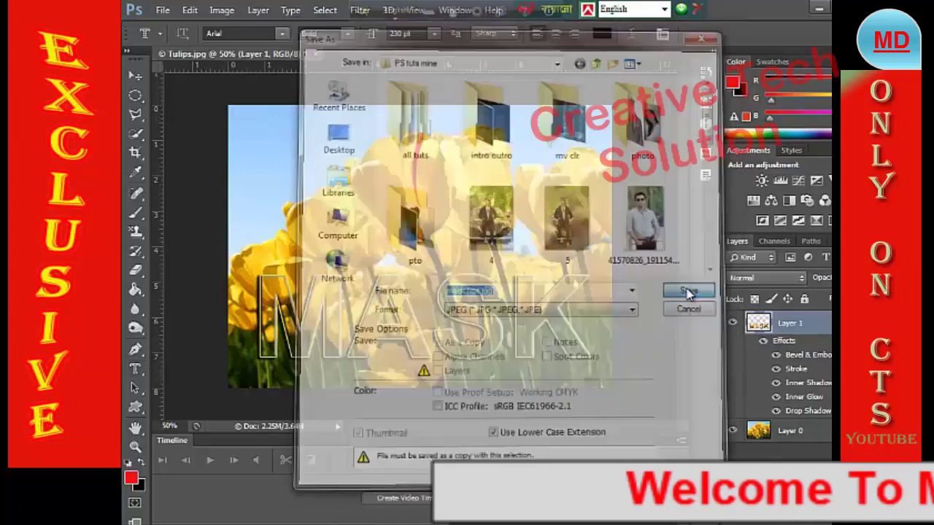
{"action": "left_click", "coordinate": [595, 137]}
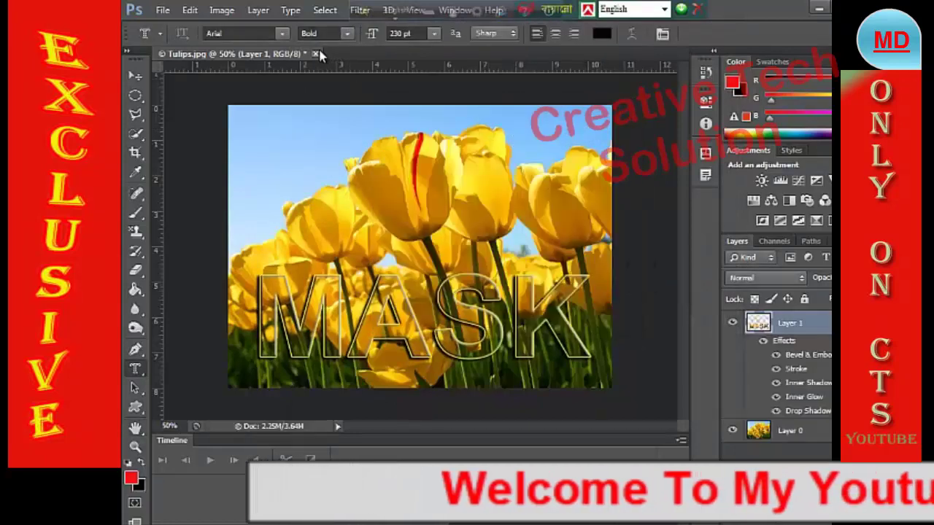
{"action": "left_click", "coordinate": [315, 54]}
Discard the unsaved changes and reopen the original Tulips photo
{"action": "left_click", "coordinate": [497, 206]}
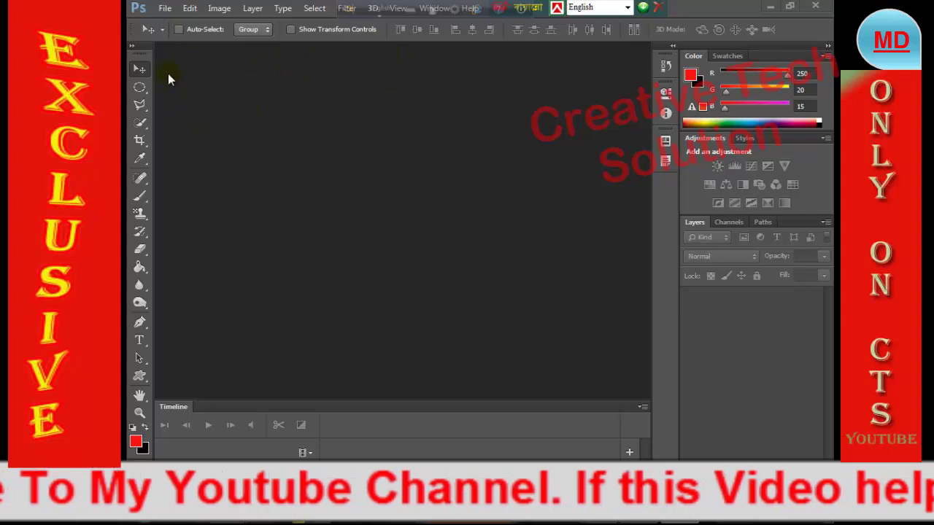
{"action": "left_click", "coordinate": [165, 8]}
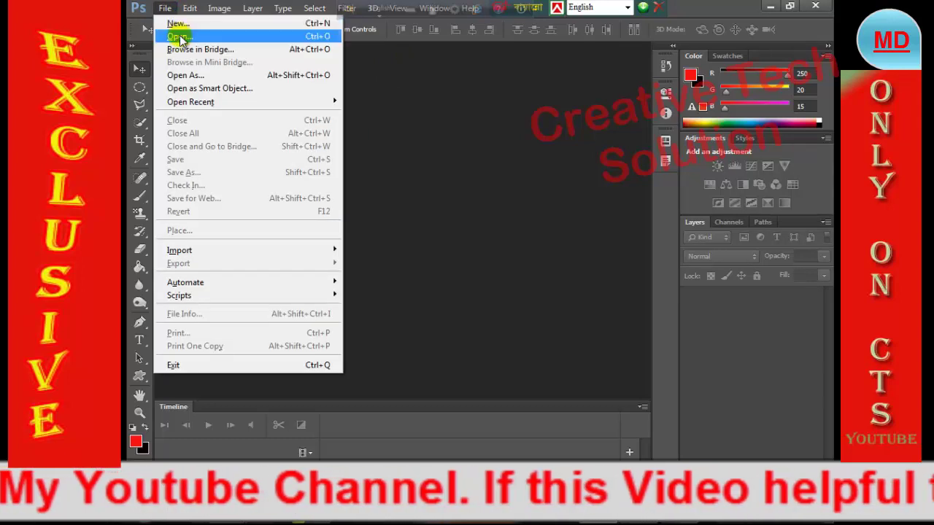
{"action": "left_click", "coordinate": [179, 38]}
{"action": "scroll", "coordinate": [505, 249], "scroll_direction": "down", "scroll_amount": 5}
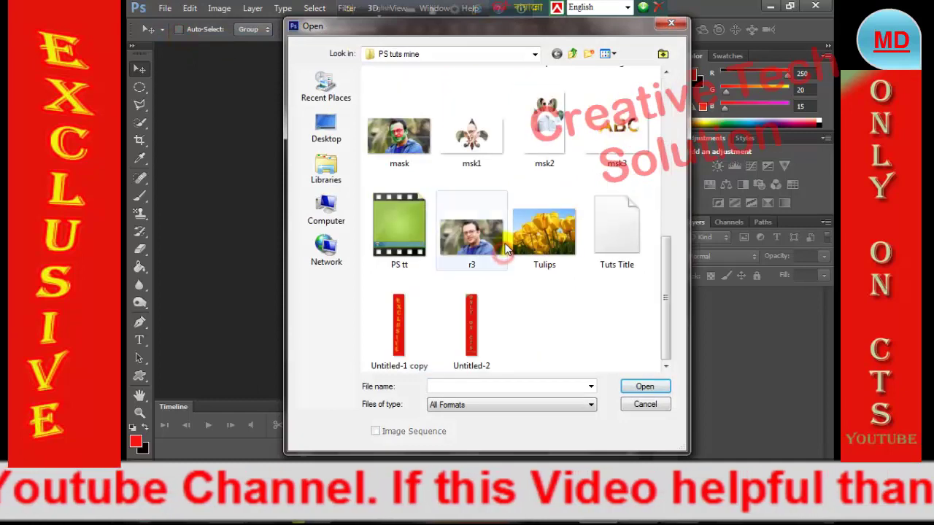
{"action": "left_click", "coordinate": [544, 232]}
{"action": "left_click", "coordinate": [643, 385]}
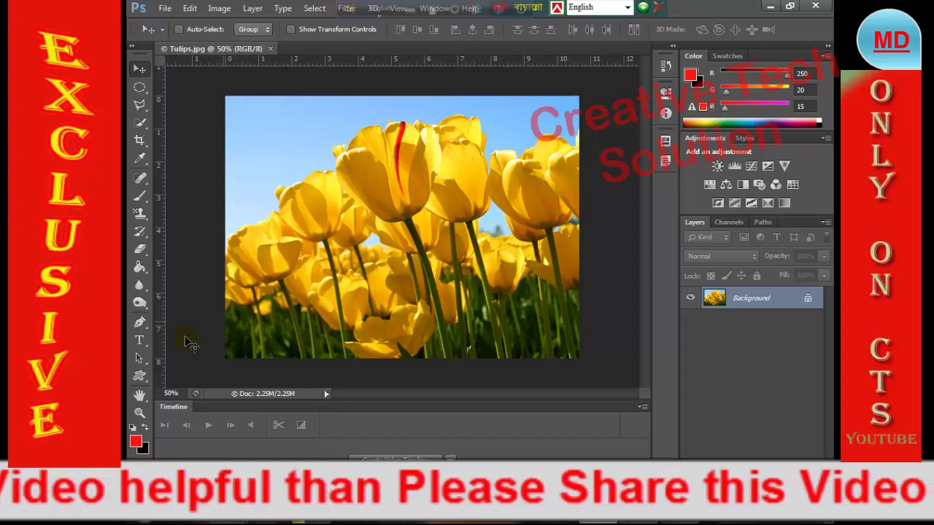
Switch from the Type tool to the Horizontal Type Mask Tool
{"action": "left_click", "coordinate": [145, 346]}
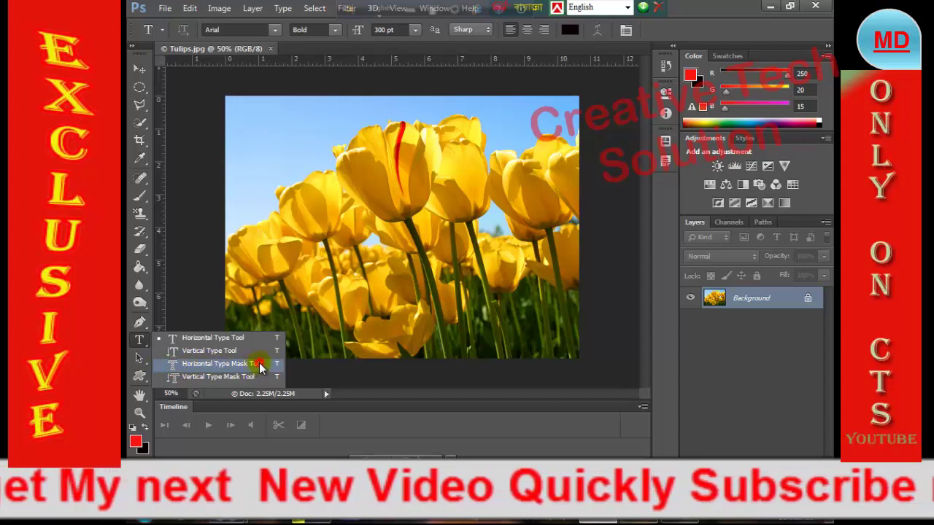
{"action": "left_click", "coordinate": [259, 365]}
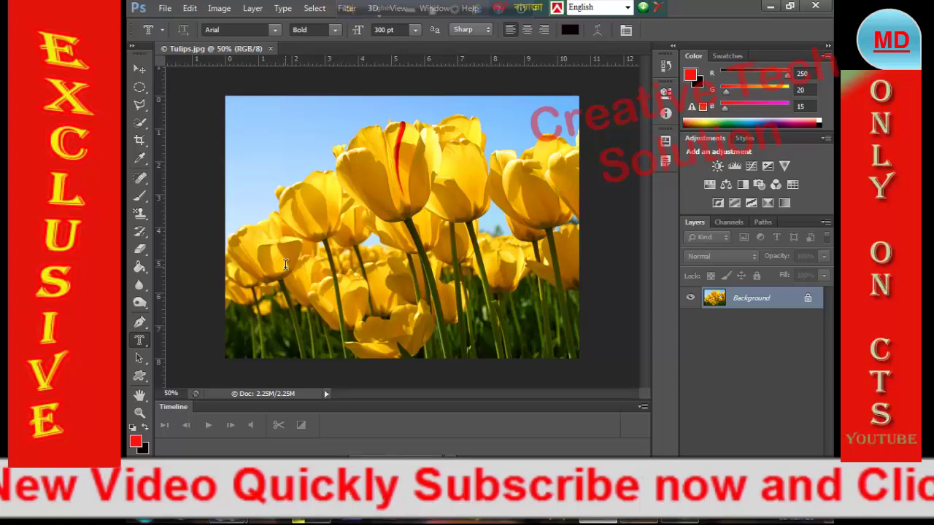
Type MASK as type-mask text on the tulip photo
{"action": "left_click", "coordinate": [285, 265]}
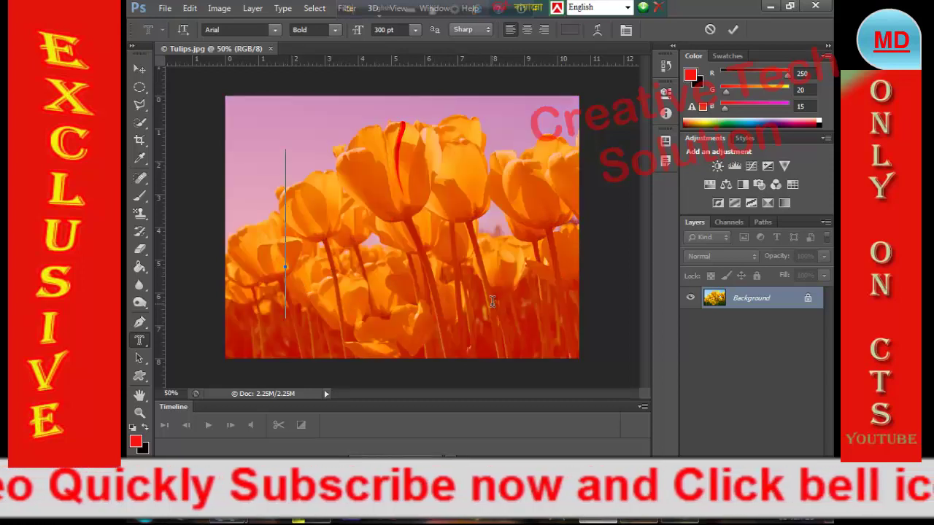
{"action": "type", "text": "MA"}
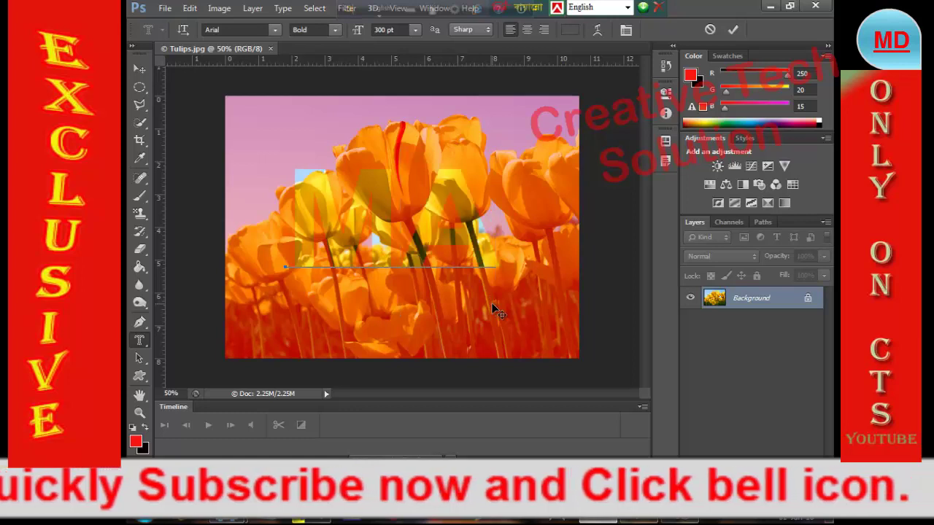
{"action": "type", "text": "S"}
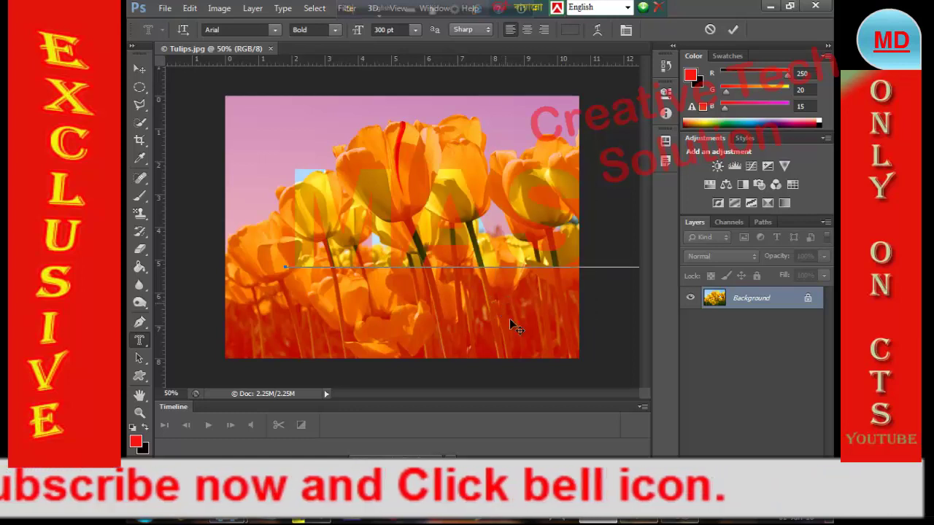
{"action": "mouse_move", "coordinate": [523, 351]}
{"action": "left_mouse_down"}
{"action": "mouse_move", "coordinate": [458, 387]}
{"action": "mouse_move", "coordinate": [470, 387]}
{"action": "left_mouse_up"}
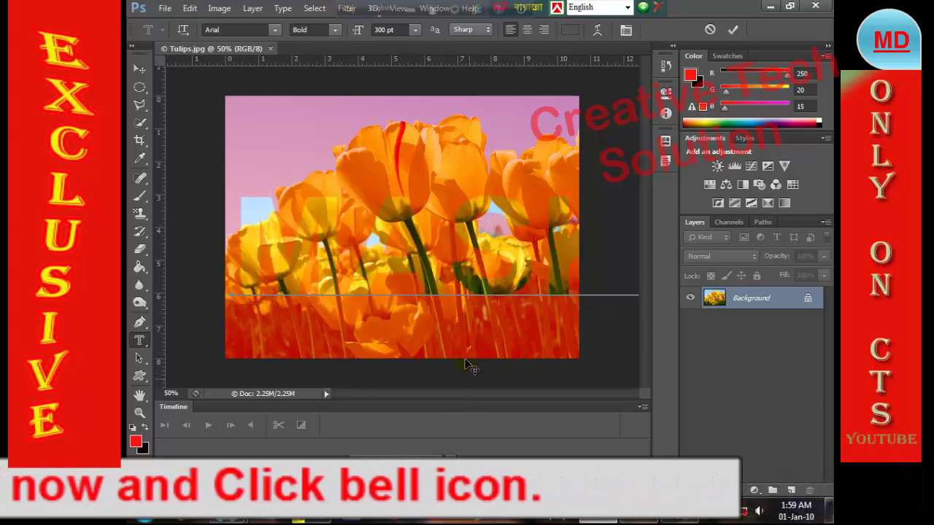
Set the MASK lettering's font size to 230 pt
{"action": "left_click", "coordinate": [434, 301]}
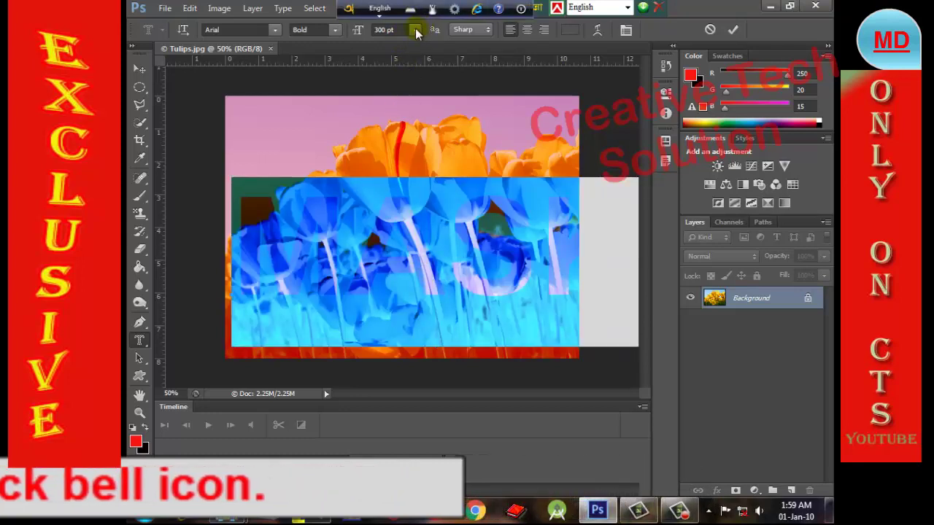
{"action": "left_click", "coordinate": [416, 30]}
{"action": "left_click", "coordinate": [415, 30]}
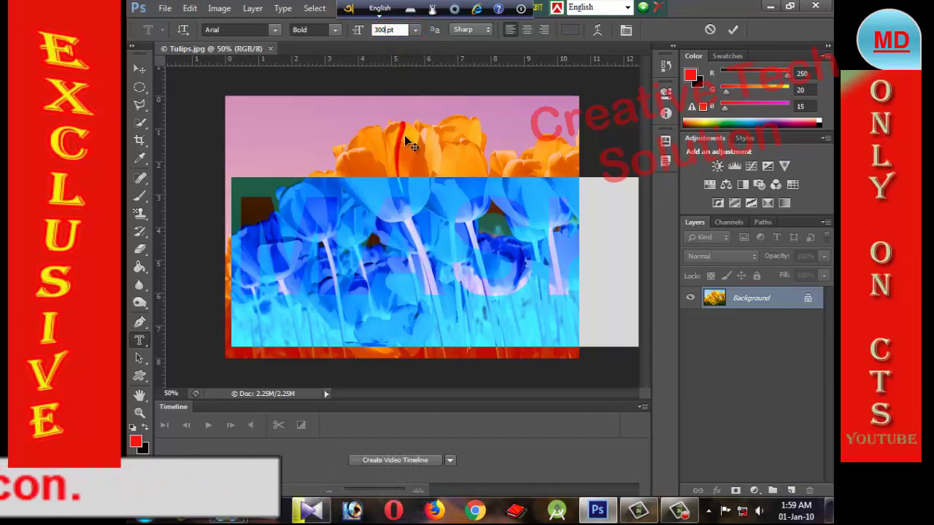
{"action": "type", "text": "30"}
{"action": "key", "text": "BackSpace"}
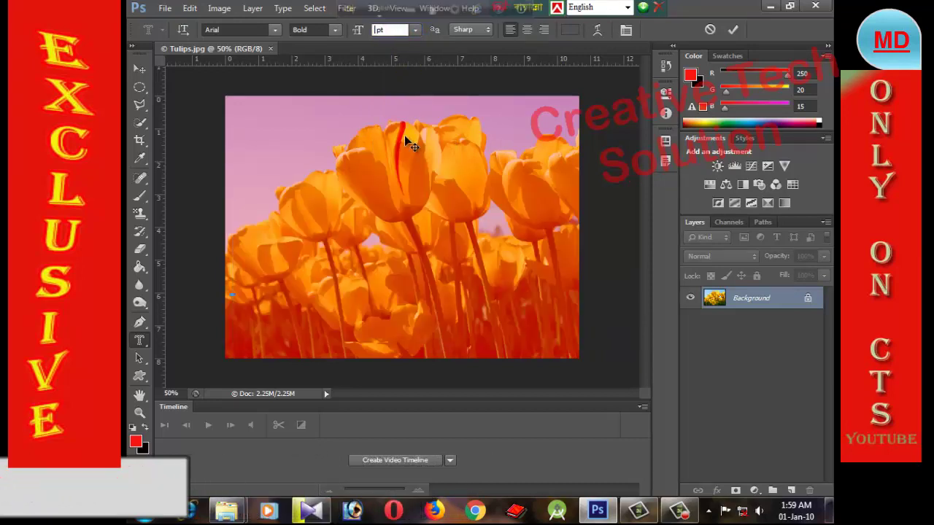
{"action": "key", "text": "BackSpace"}
{"action": "type", "text": "255"}
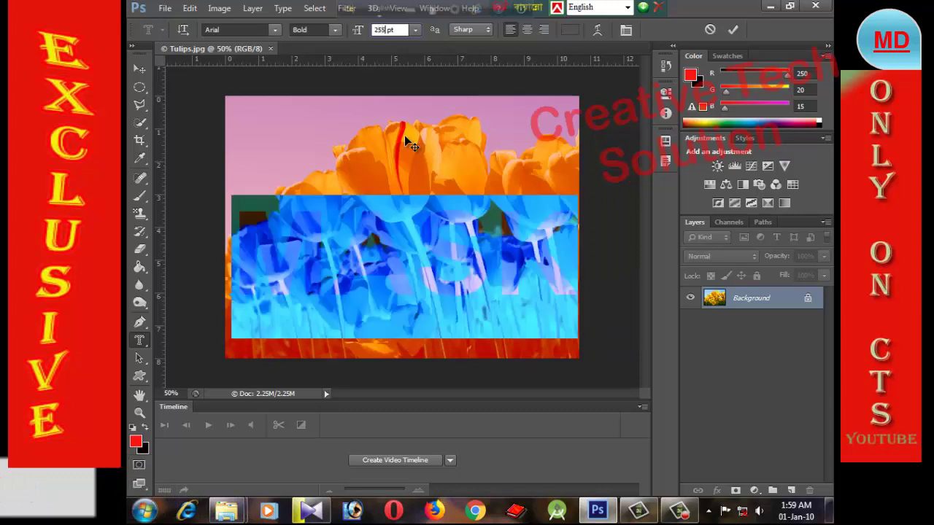
{"action": "type", "text": "0"}
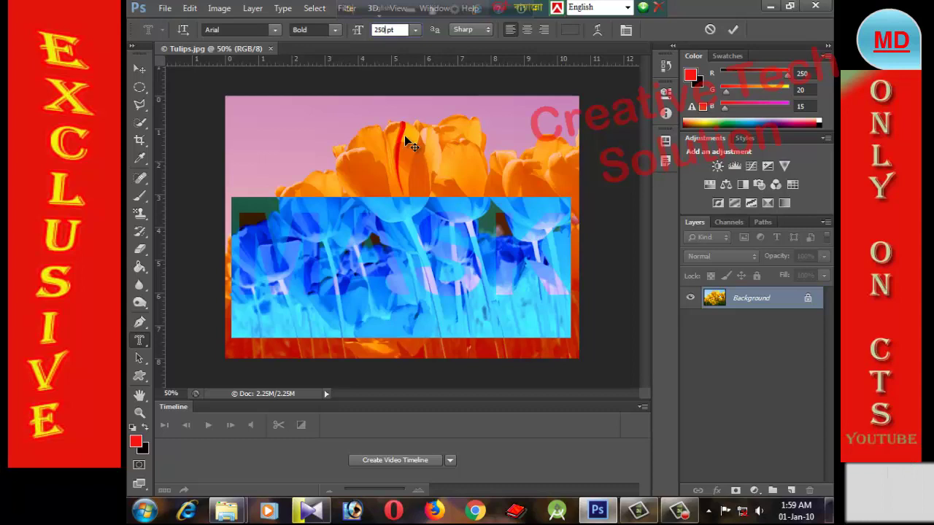
{"action": "key", "text": "BackSpace"}
{"action": "key", "text": "BackSpace"}
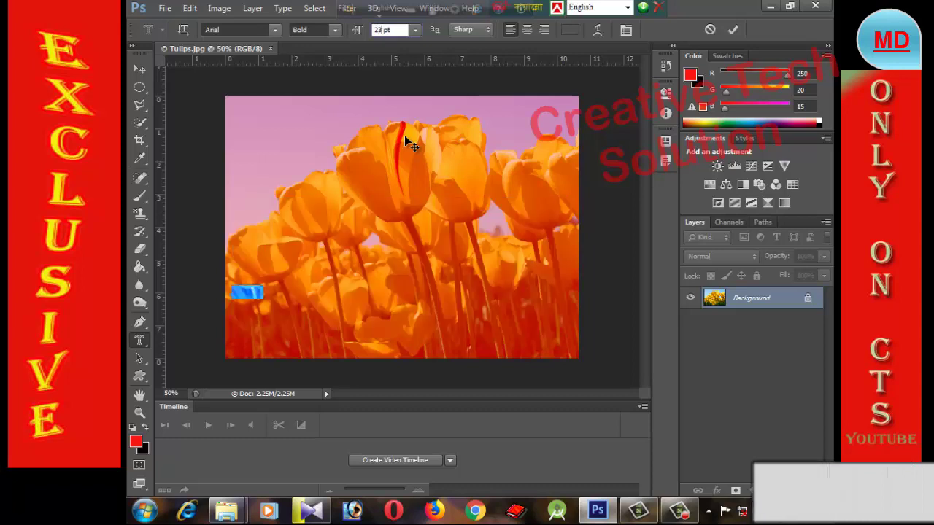
{"action": "type", "text": "30"}
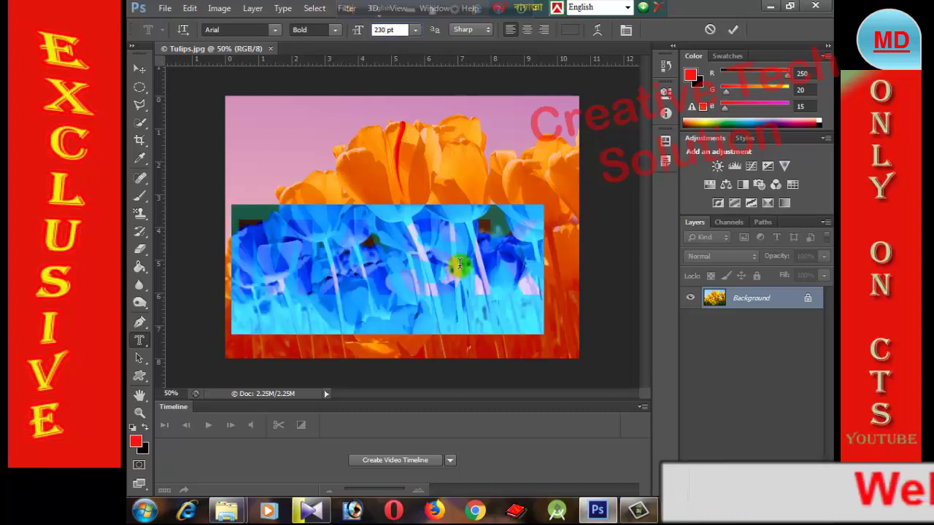
{"action": "key", "text": "Return"}
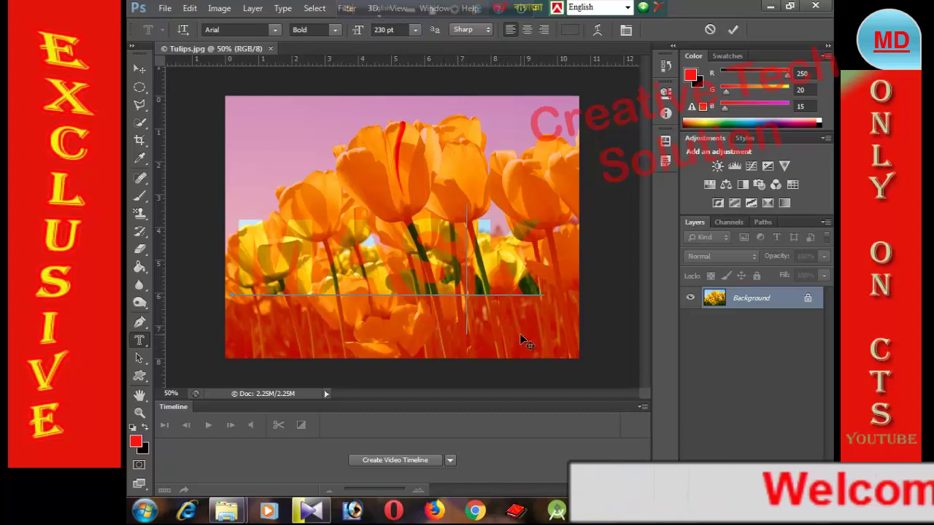
Position the MASK lettering across the lower tulips near the photo's bottom
{"action": "left_click_drag", "start_coordinate": [525, 340], "coordinate": [542, 372]}
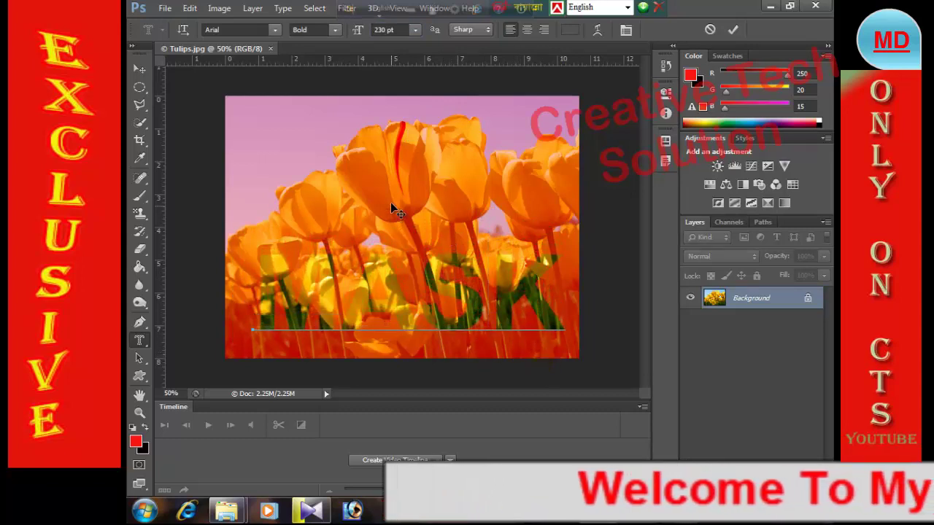
{"action": "mouse_move", "coordinate": [392, 202]}
{"action": "left_mouse_down"}
{"action": "mouse_move", "coordinate": [403, 189]}
{"action": "mouse_move", "coordinate": [365, 207]}
{"action": "mouse_move", "coordinate": [392, 90]}
{"action": "left_mouse_up"}
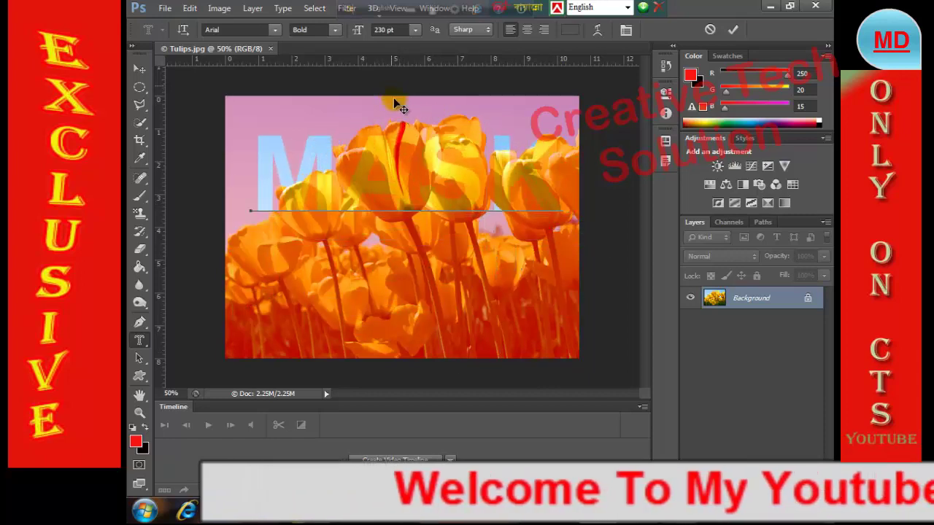
{"action": "mouse_move", "coordinate": [387, 98]}
{"action": "left_mouse_down"}
{"action": "mouse_move", "coordinate": [397, 130]}
{"action": "mouse_move", "coordinate": [387, 186]}
{"action": "left_mouse_up"}
{"action": "left_click_drag", "start_coordinate": [392, 136], "coordinate": [400, 196]}
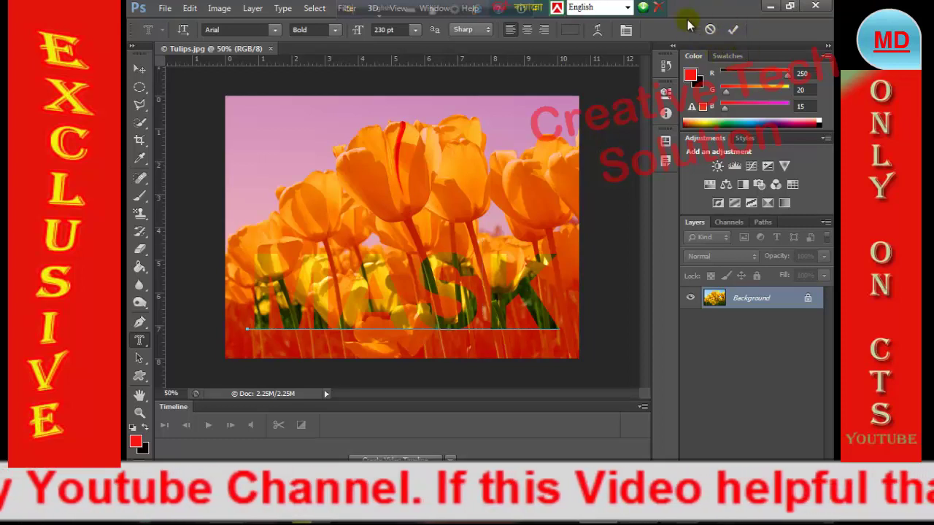
Commit MASK as a selection and convert the Background into editable Layer 0
{"action": "left_click", "coordinate": [734, 31]}
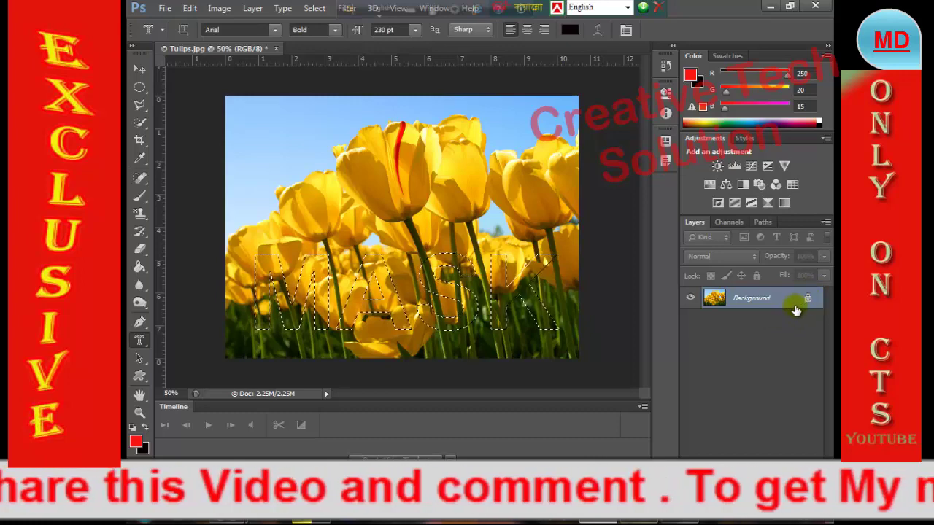
{"action": "left_click", "coordinate": [808, 304]}
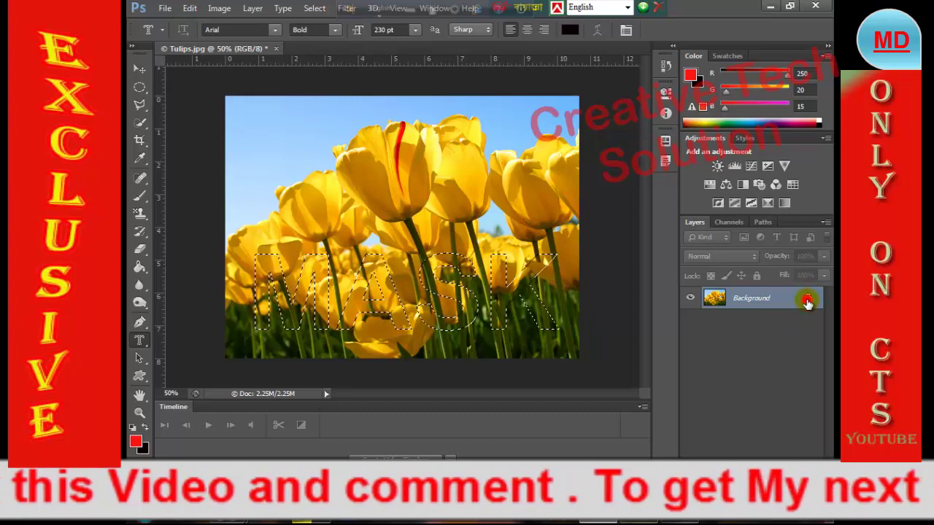
{"action": "double_click", "coordinate": [808, 304]}
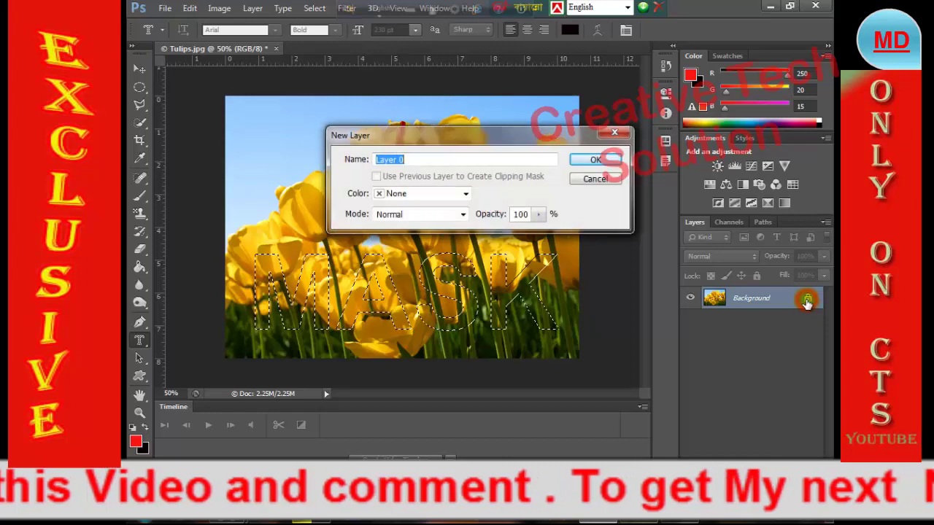
{"action": "left_click", "coordinate": [596, 161]}
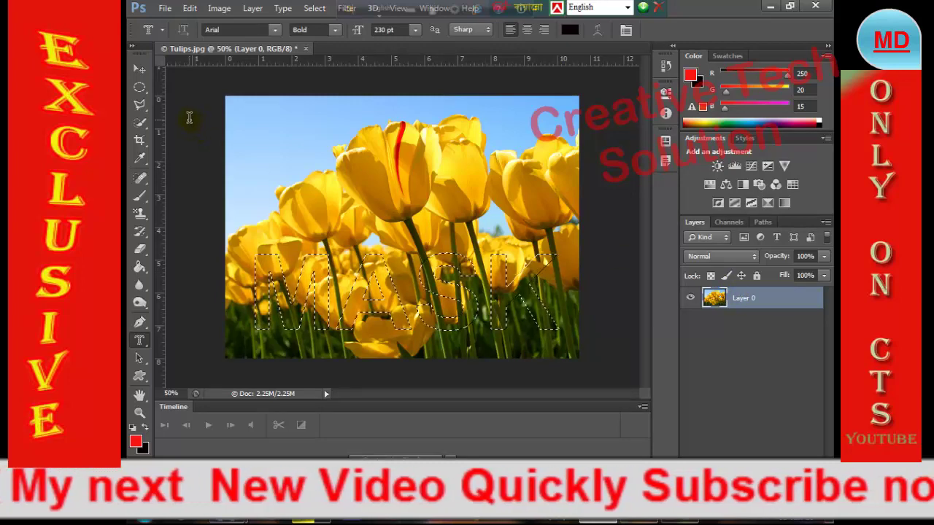
Copy Merged the MASK-shaped area and paste it as new Layer 1
{"action": "left_click", "coordinate": [191, 10]}
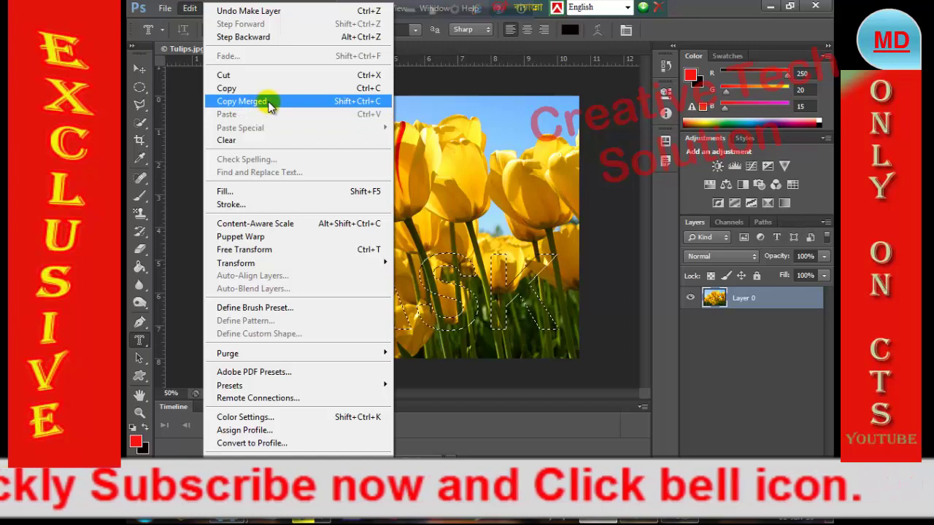
{"action": "left_click", "coordinate": [269, 103]}
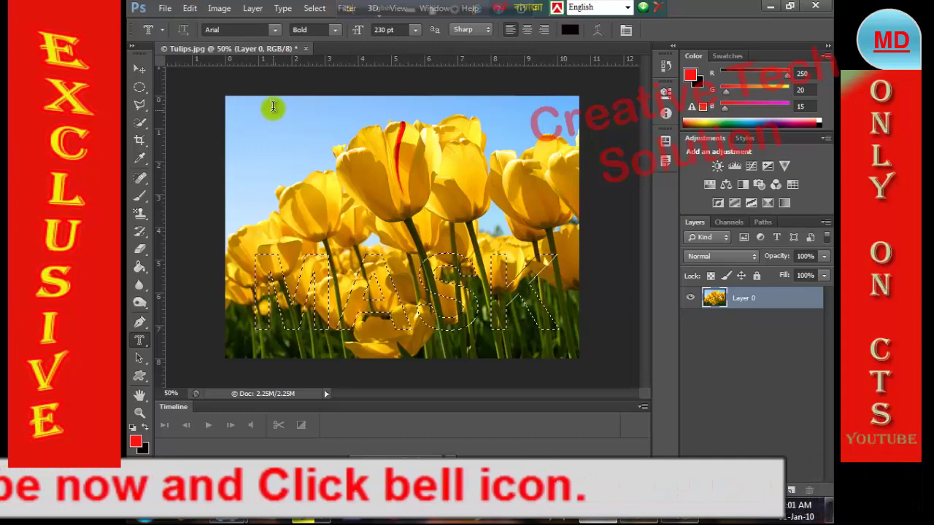
{"action": "left_click", "coordinate": [189, 8]}
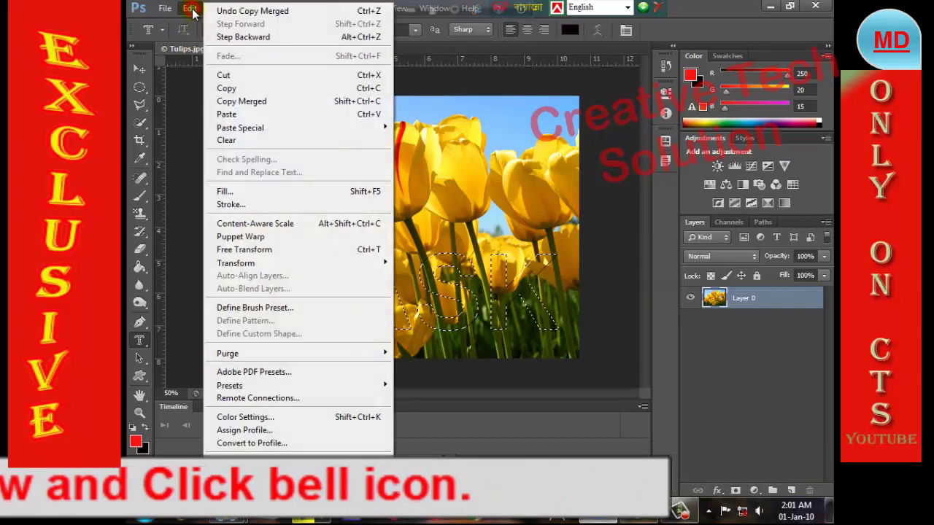
{"action": "left_click", "coordinate": [245, 115]}
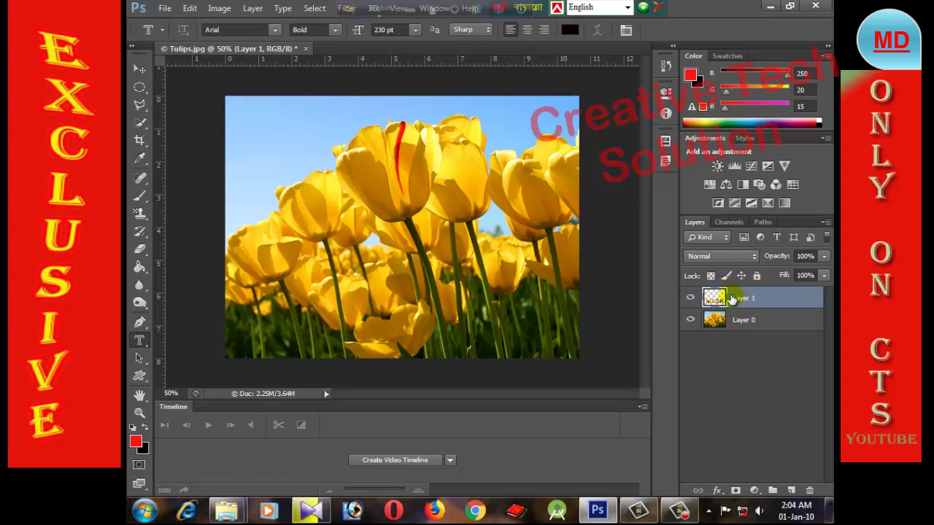
Open Blending Options for Layer 1 and move the Layer Style window aside to see the photo
{"action": "right_click", "coordinate": [732, 299]}
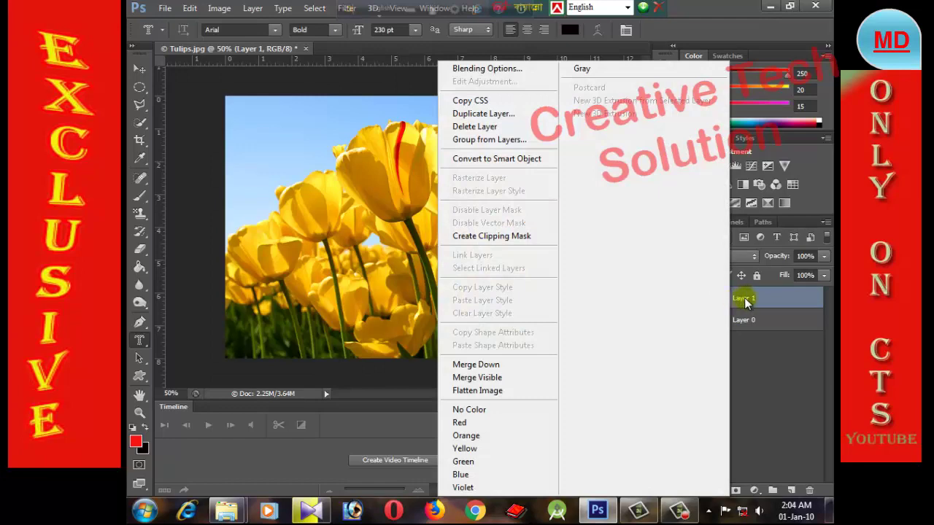
{"action": "right_click", "coordinate": [747, 302]}
{"action": "right_click", "coordinate": [755, 301]}
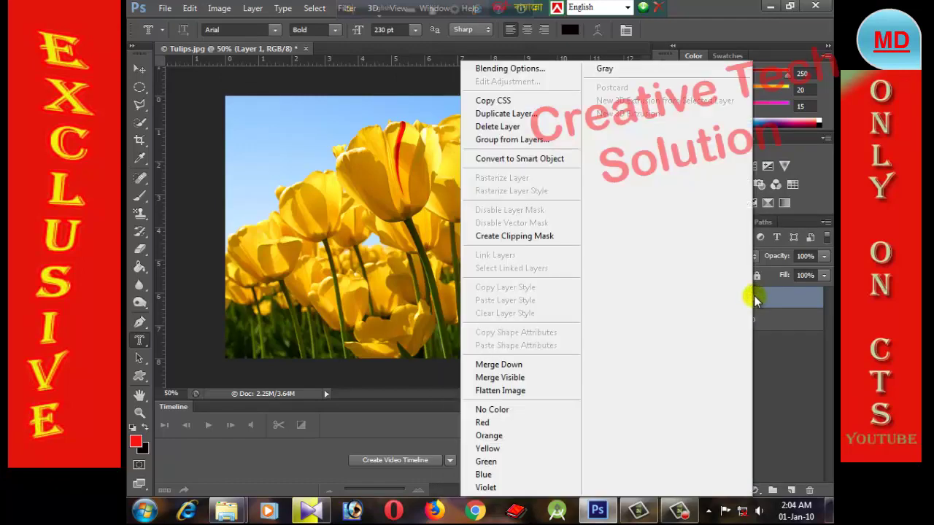
{"action": "left_click", "coordinate": [760, 299]}
{"action": "right_click", "coordinate": [716, 302]}
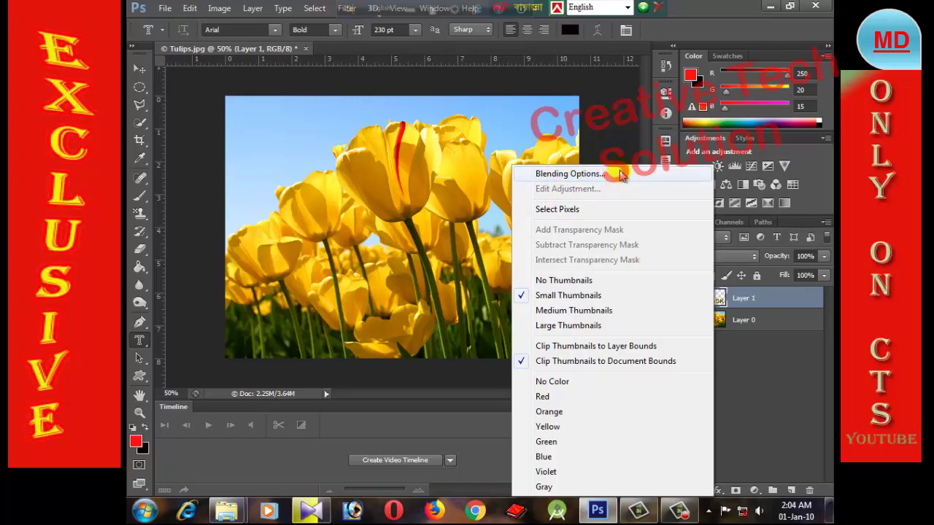
{"action": "left_click", "coordinate": [619, 175]}
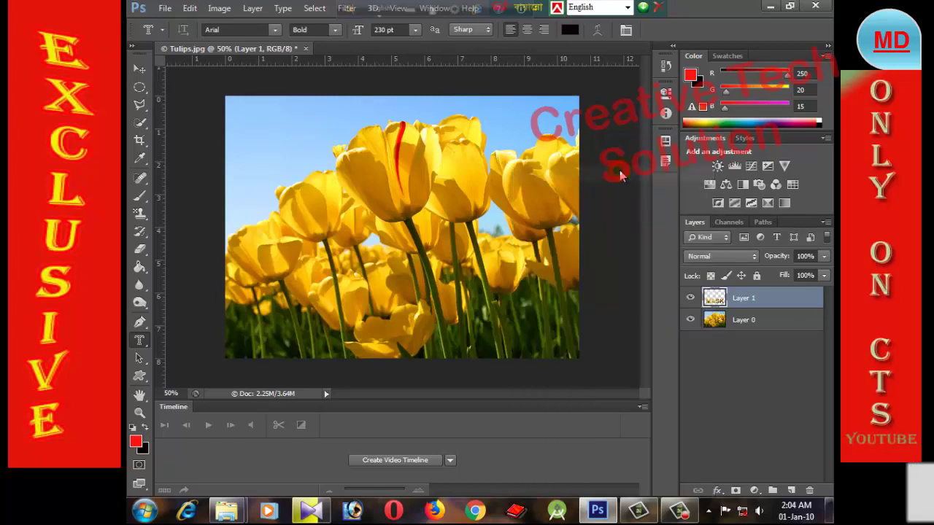
{"action": "mouse_move", "coordinate": [476, 230]}
{"action": "left_mouse_down"}
{"action": "mouse_move", "coordinate": [556, 194]}
{"action": "mouse_move", "coordinate": [608, 124]}
{"action": "mouse_move", "coordinate": [644, 119]}
{"action": "mouse_move", "coordinate": [643, 106]}
{"action": "mouse_move", "coordinate": [667, 106]}
{"action": "mouse_move", "coordinate": [657, 106]}
{"action": "left_mouse_up"}
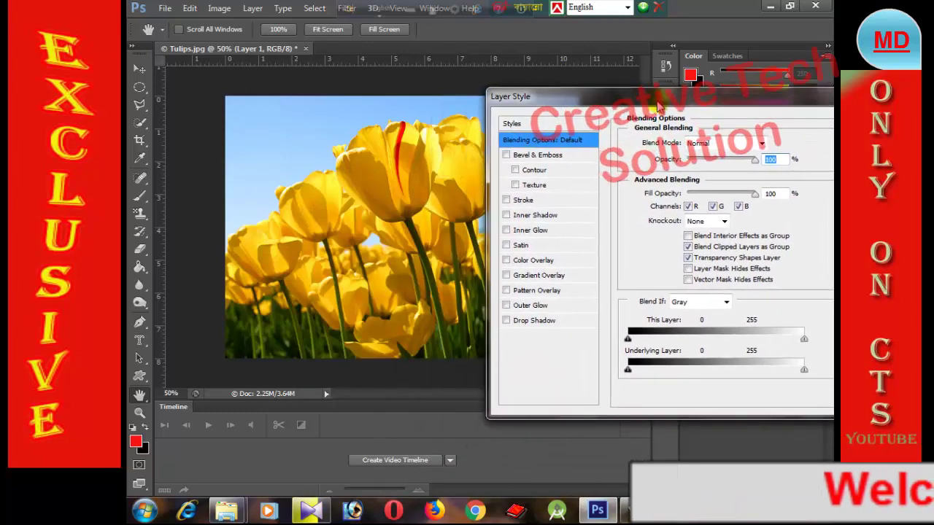
Toggle Drop Shadow on the MASK letters to compare, leave it on, and show its settings
{"action": "left_click", "coordinate": [507, 321]}
{"action": "left_click", "coordinate": [508, 322]}
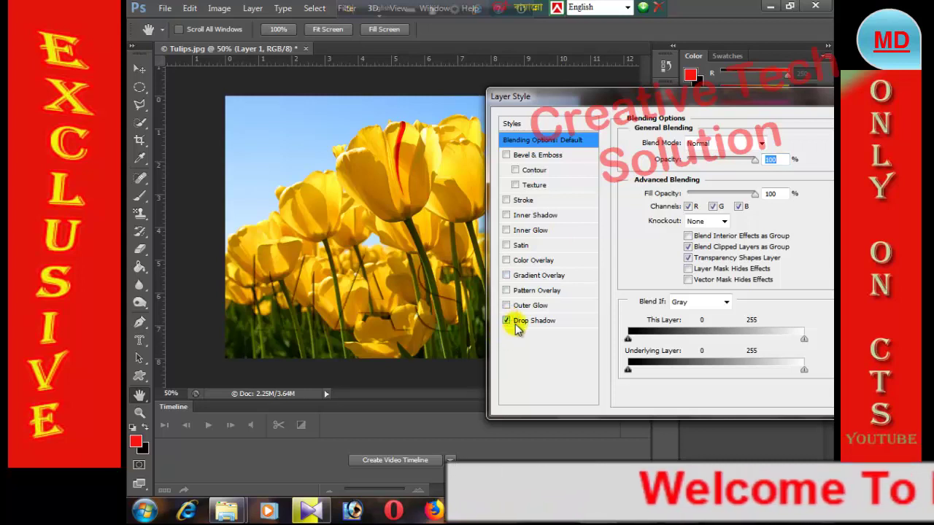
{"action": "left_click", "coordinate": [507, 321]}
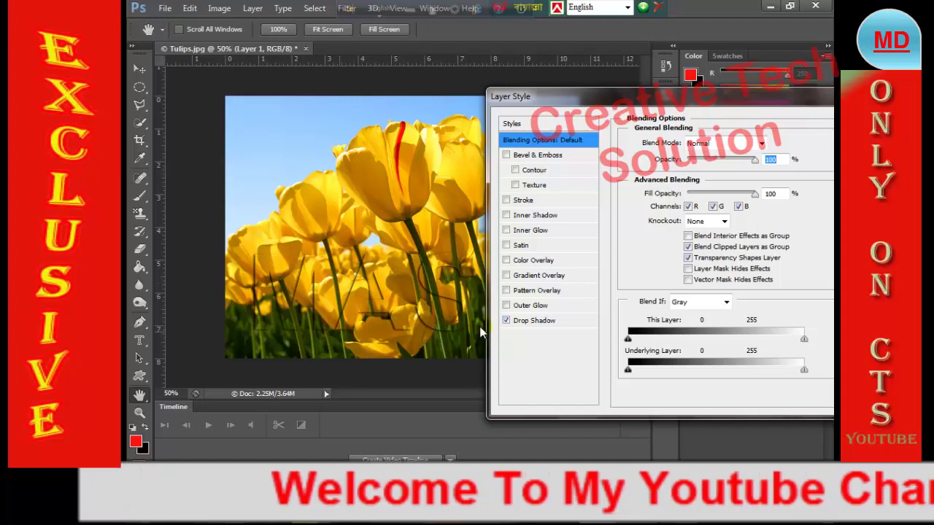
{"action": "left_click", "coordinate": [506, 321]}
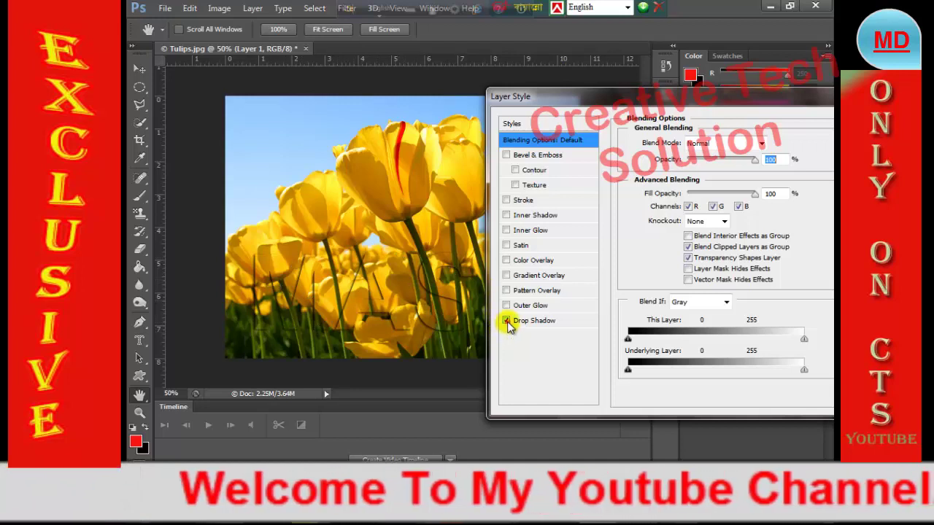
{"action": "left_click", "coordinate": [506, 321]}
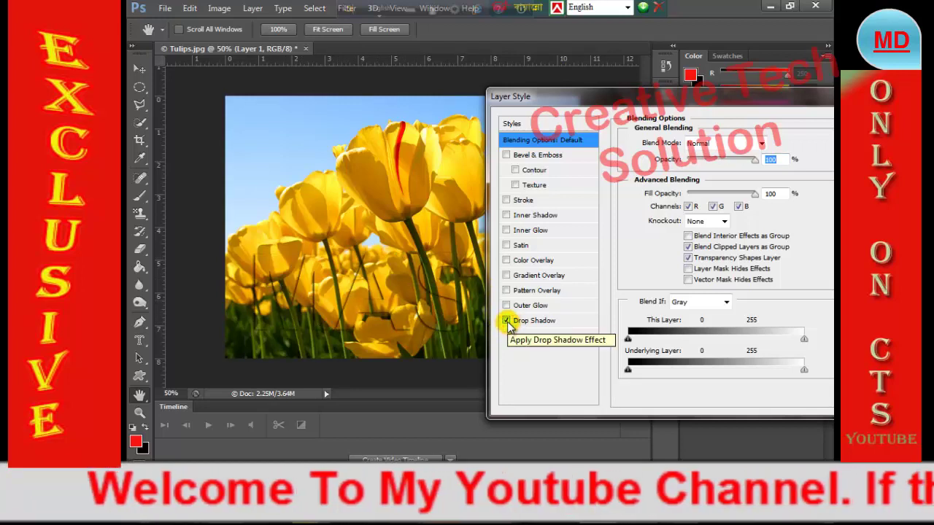
{"action": "left_click", "coordinate": [507, 321]}
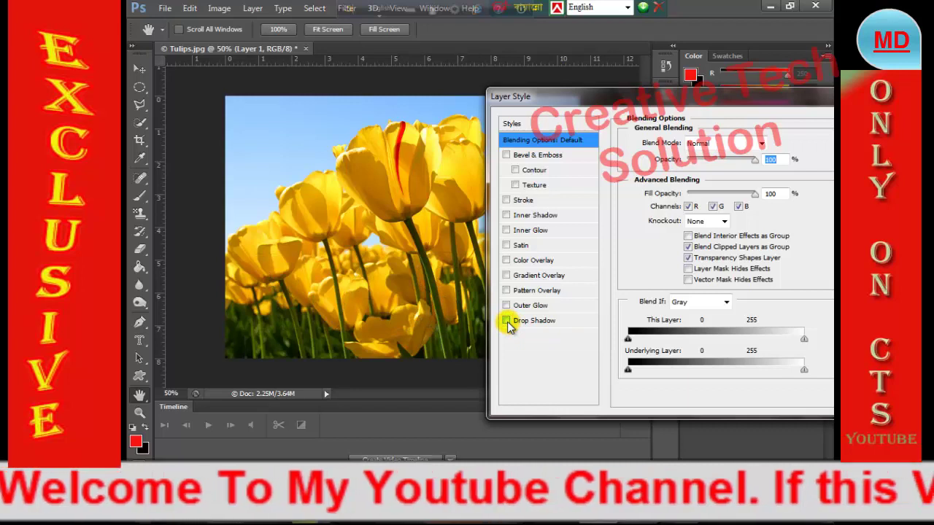
{"action": "left_click", "coordinate": [507, 321]}
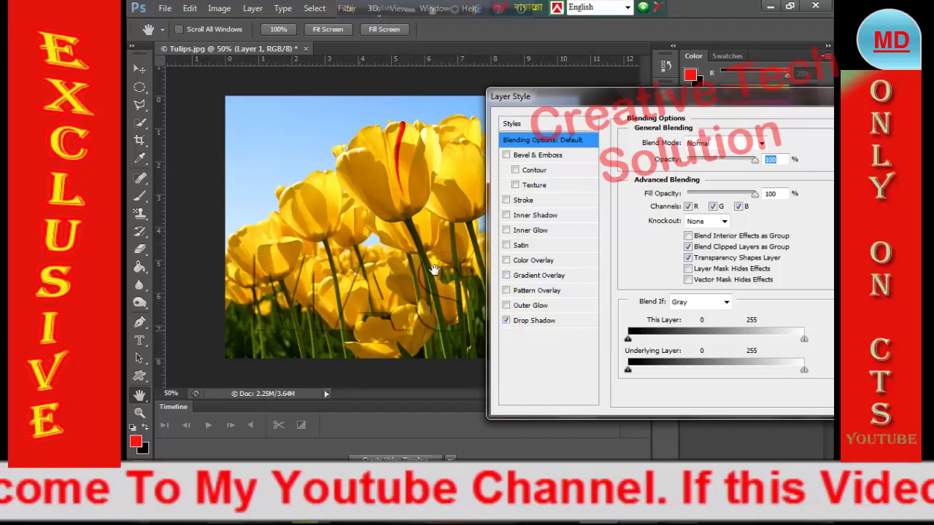
{"action": "left_click", "coordinate": [506, 321]}
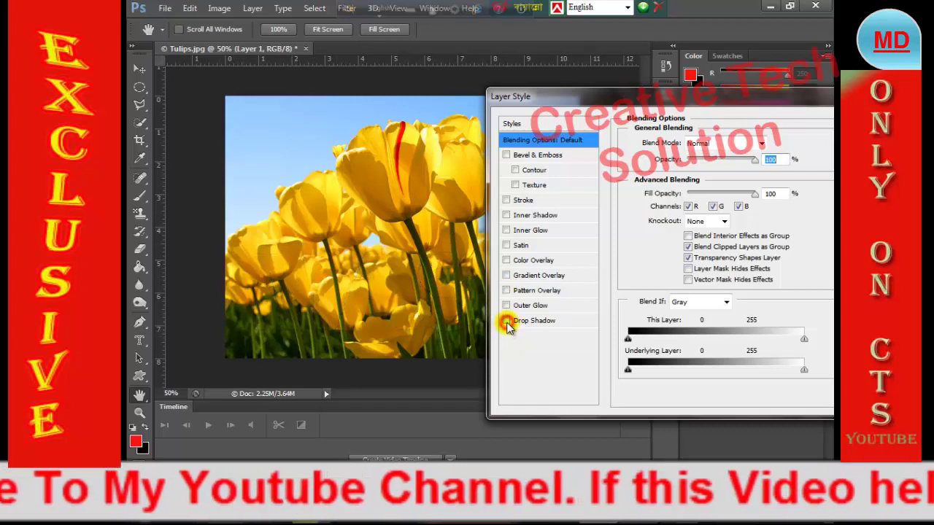
{"action": "left_click", "coordinate": [506, 321]}
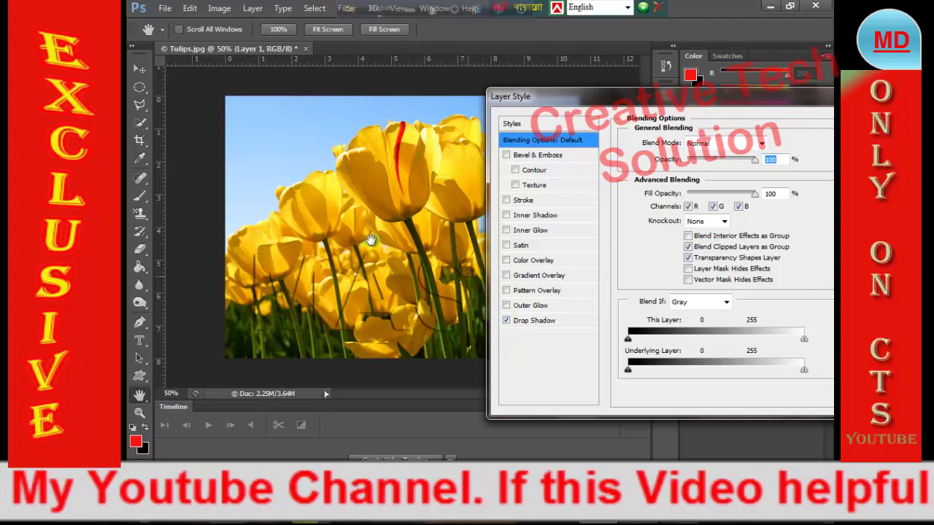
{"action": "left_click", "coordinate": [532, 322]}
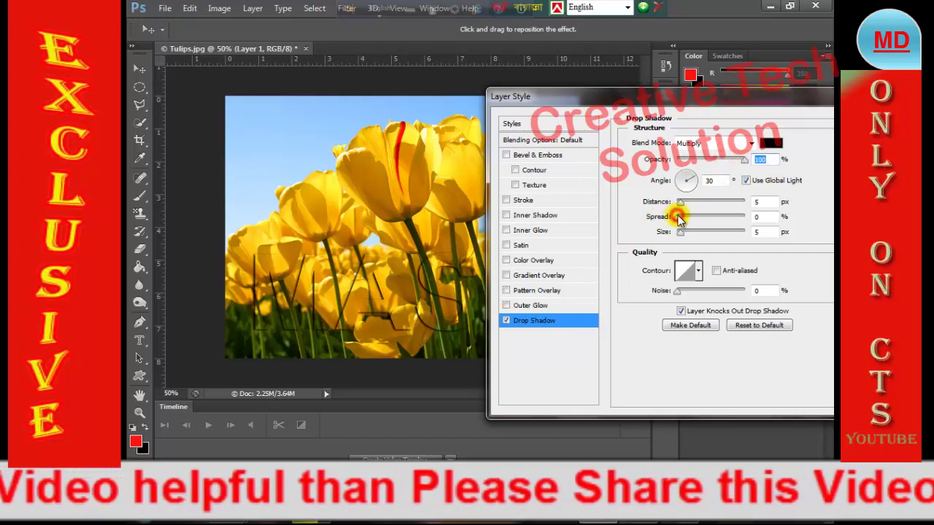
Adjust the drop shadow to 20% spread, 7 px distance and 8 px size
{"action": "left_click_drag", "start_coordinate": [686, 221], "coordinate": [689, 221]}
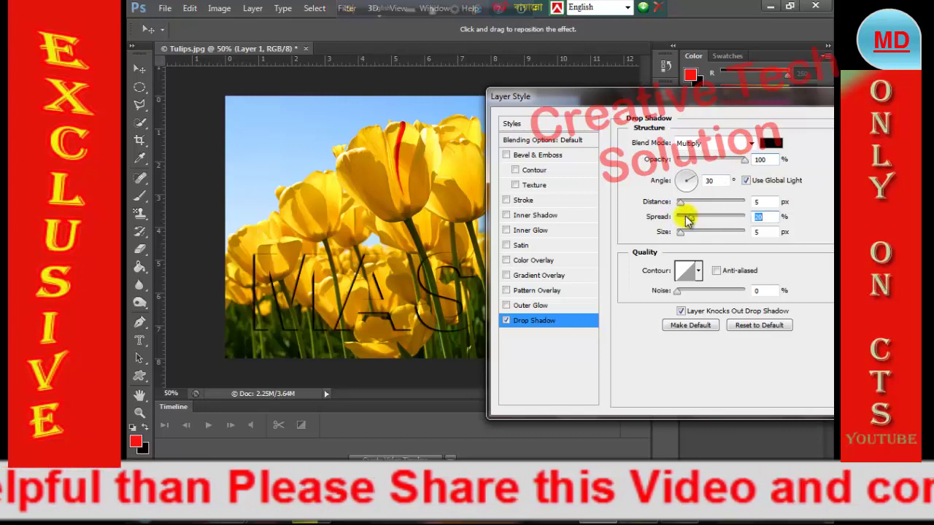
{"action": "left_click_drag", "start_coordinate": [680, 205], "coordinate": [682, 206]}
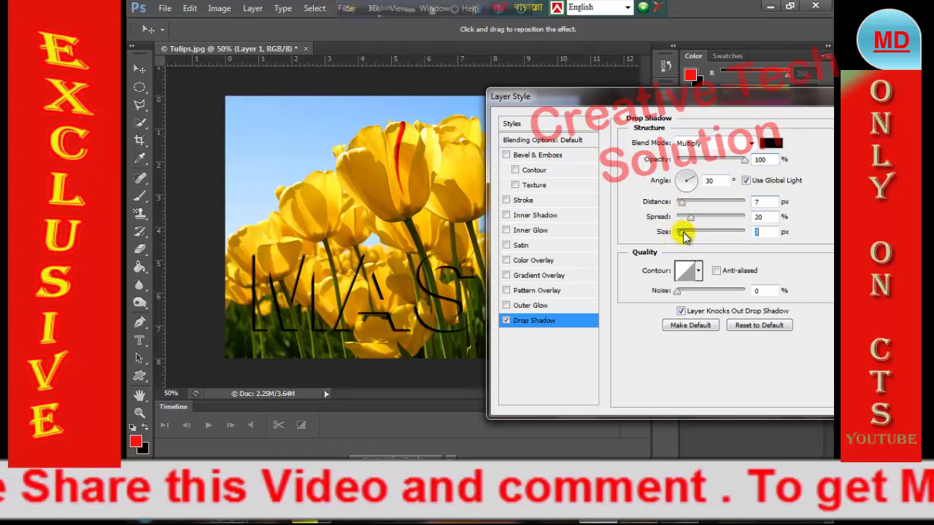
{"action": "left_click_drag", "start_coordinate": [684, 235], "coordinate": [687, 235]}
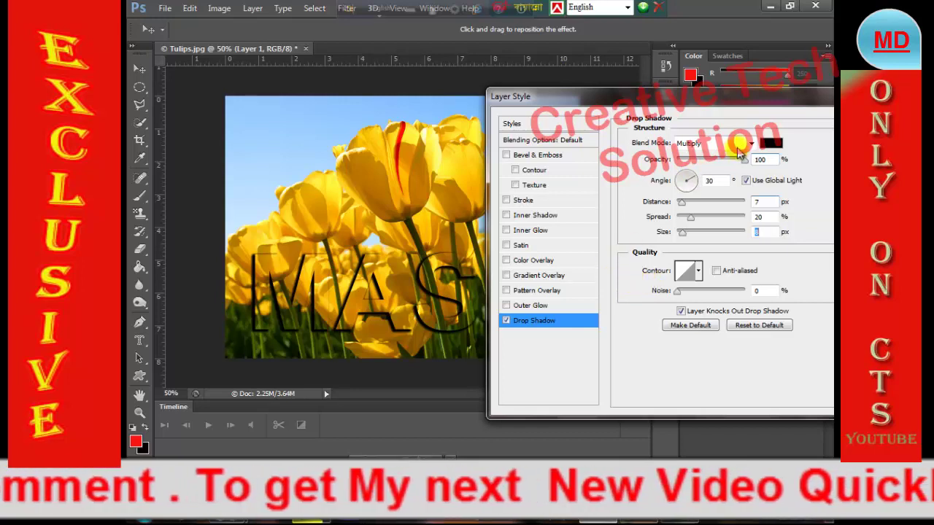
Sample a very dark green from the tulip photo and confirm it as the drop shadow colour
{"action": "left_click", "coordinate": [773, 143]}
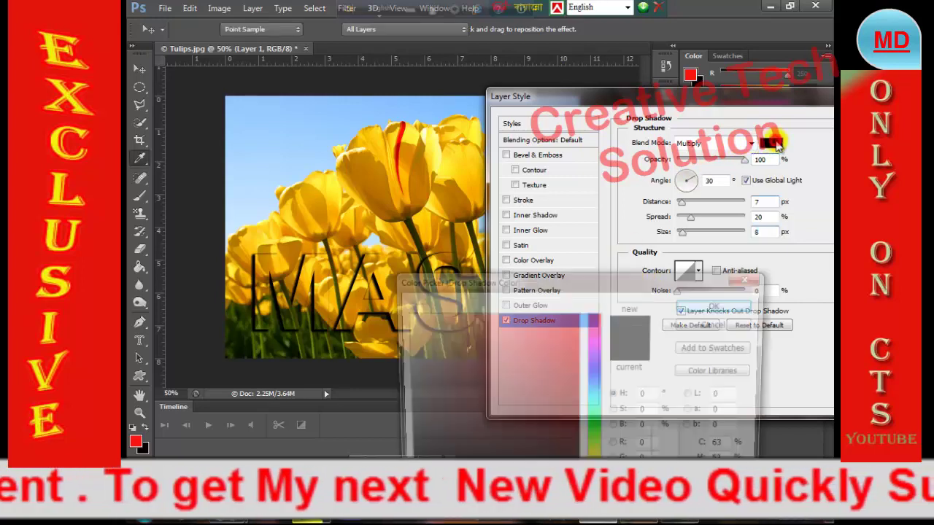
{"action": "left_click", "coordinate": [441, 162]}
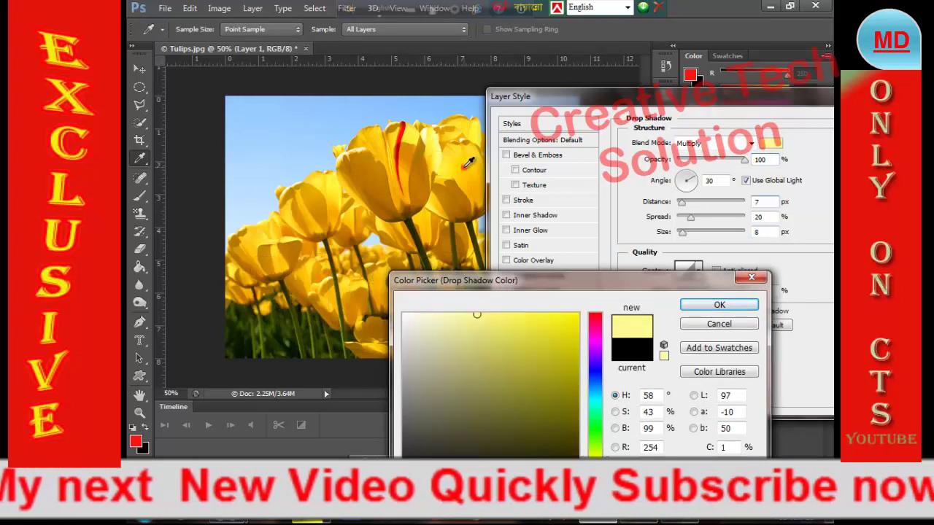
{"action": "left_click", "coordinate": [464, 166]}
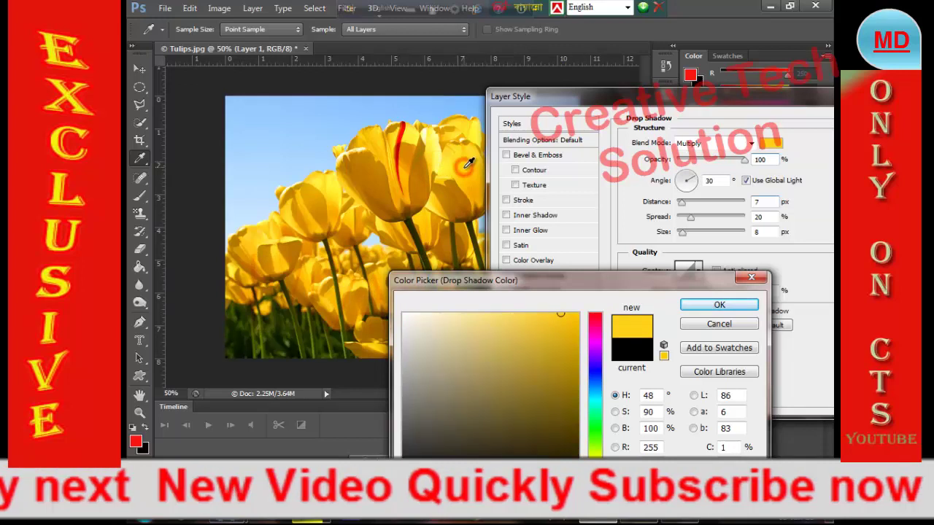
{"action": "left_click", "coordinate": [415, 222]}
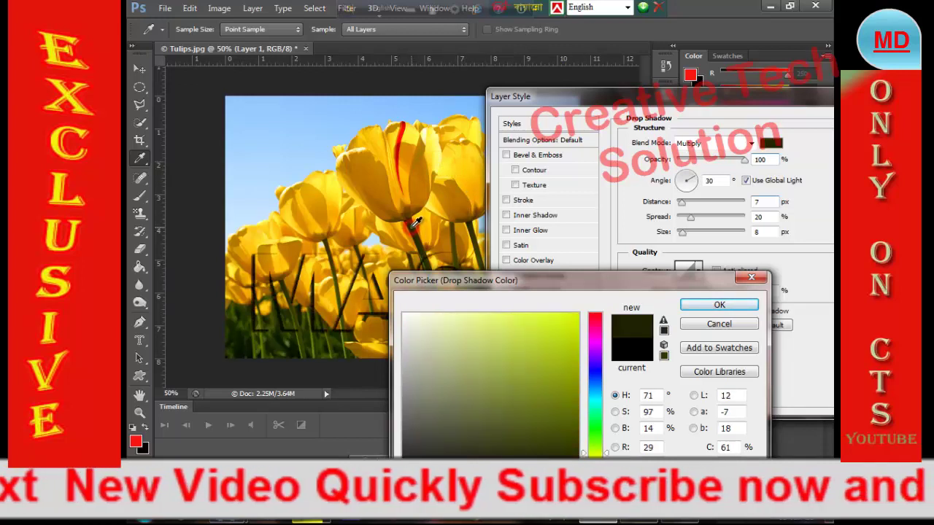
{"action": "left_click", "coordinate": [300, 340]}
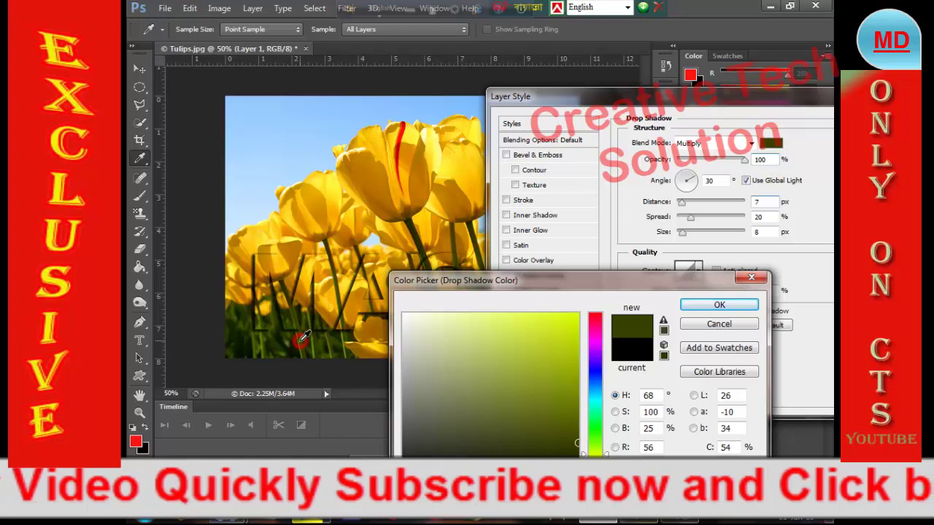
{"action": "left_click", "coordinate": [265, 339]}
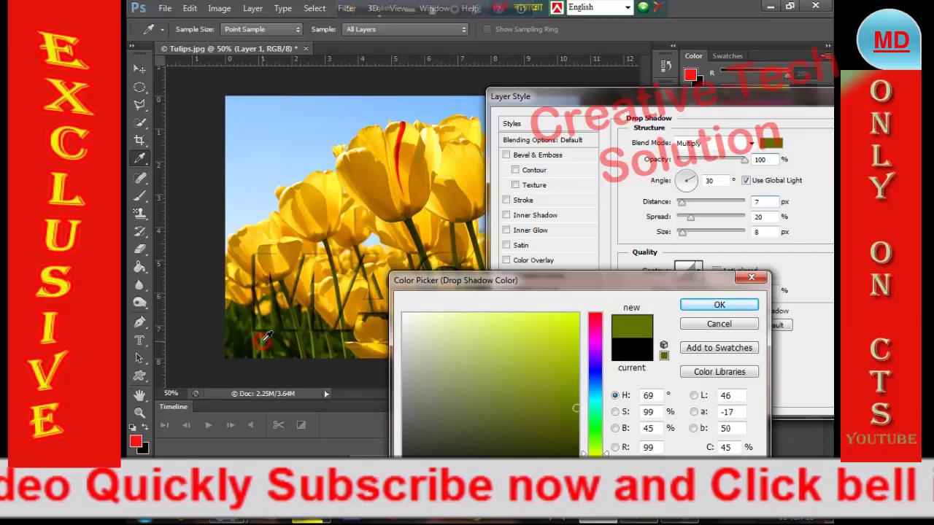
{"action": "left_click", "coordinate": [302, 338]}
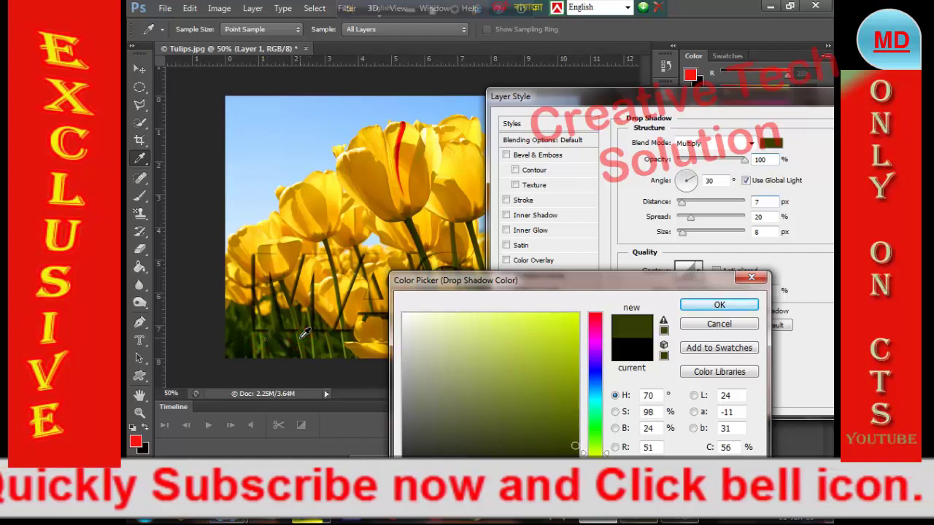
{"action": "left_click", "coordinate": [237, 313]}
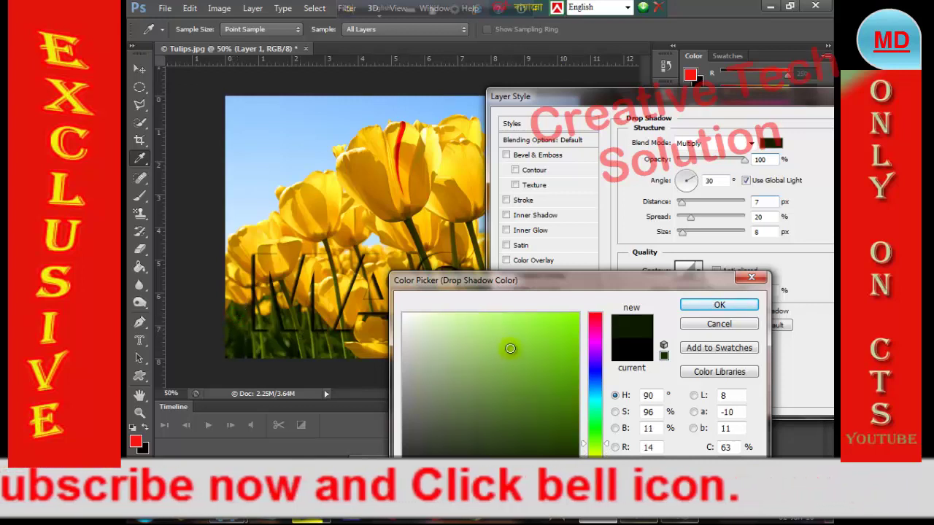
{"action": "left_click", "coordinate": [721, 305]}
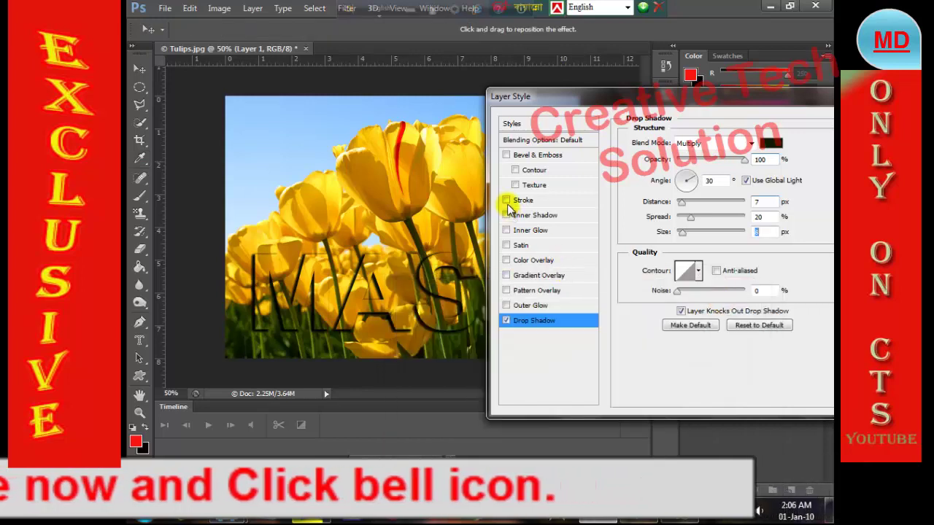
Enable the Stroke effect on the MASK text and bring up its settings
{"action": "left_click", "coordinate": [507, 200]}
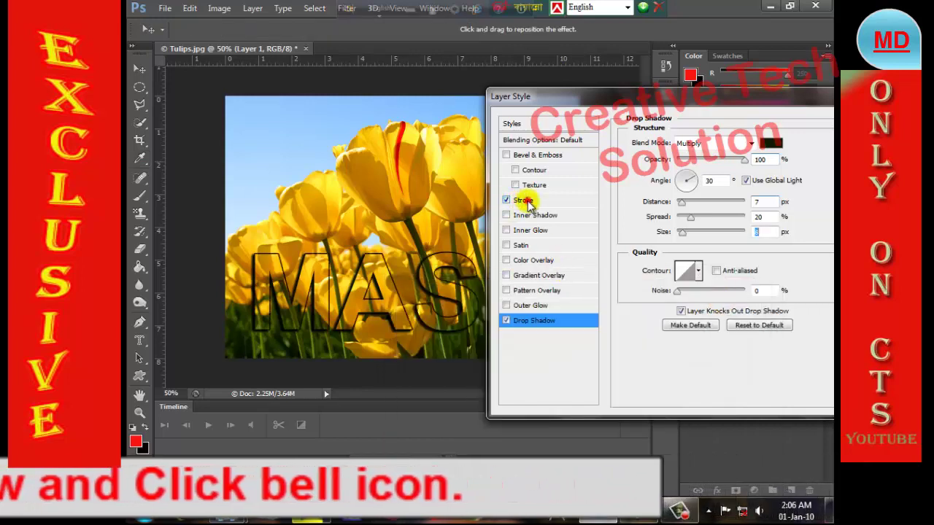
{"action": "left_click", "coordinate": [527, 201]}
{"action": "left_click", "coordinate": [506, 200]}
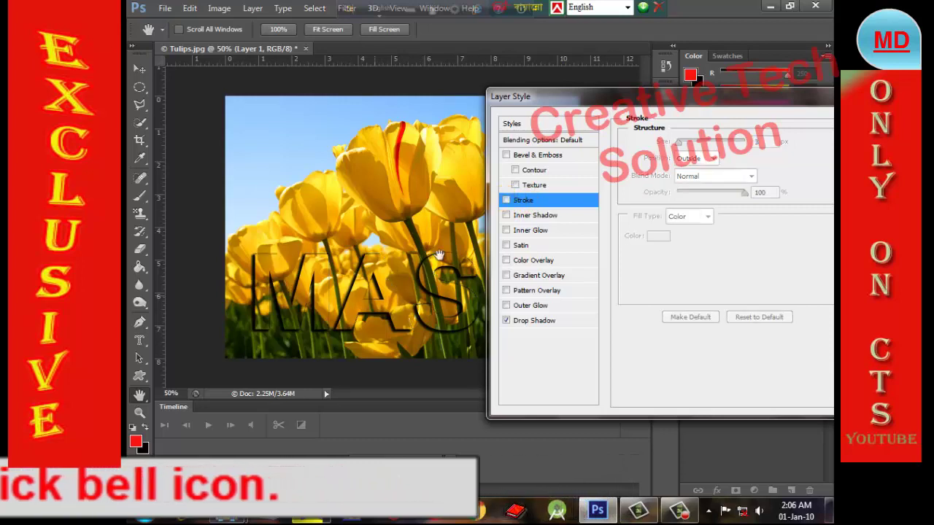
{"action": "left_click", "coordinate": [506, 201]}
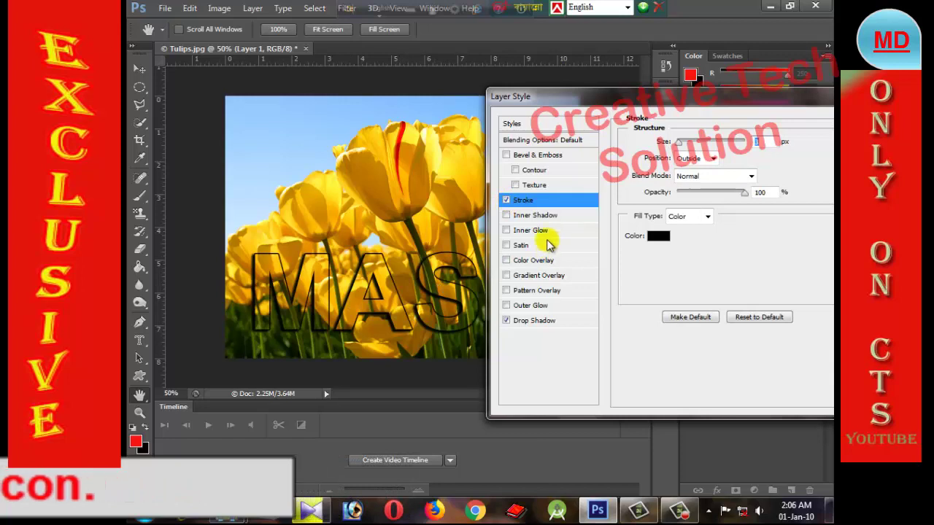
{"action": "left_click", "coordinate": [562, 204]}
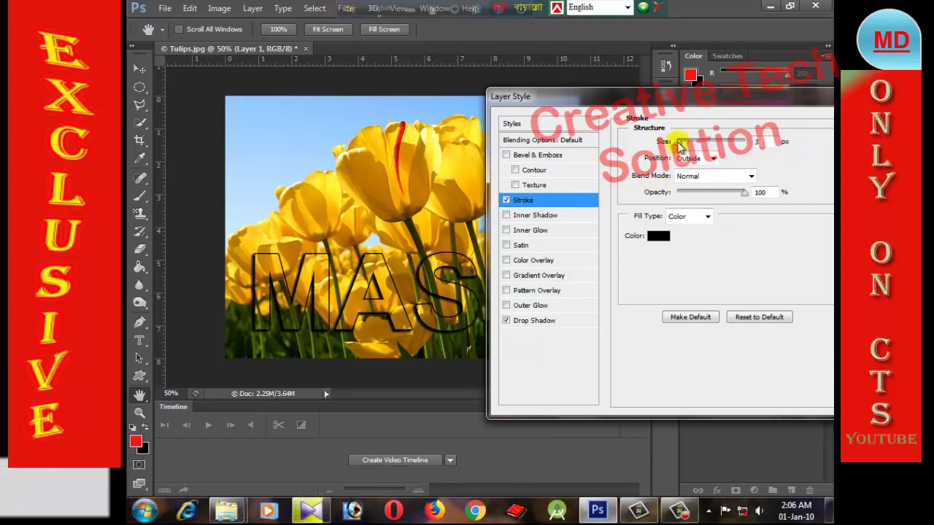
Set the stroke to about 3 px size and 80% opacity
{"action": "mouse_move", "coordinate": [679, 143]}
{"action": "left_mouse_down"}
{"action": "mouse_move", "coordinate": [706, 148]}
{"action": "mouse_move", "coordinate": [683, 148]}
{"action": "left_mouse_up"}
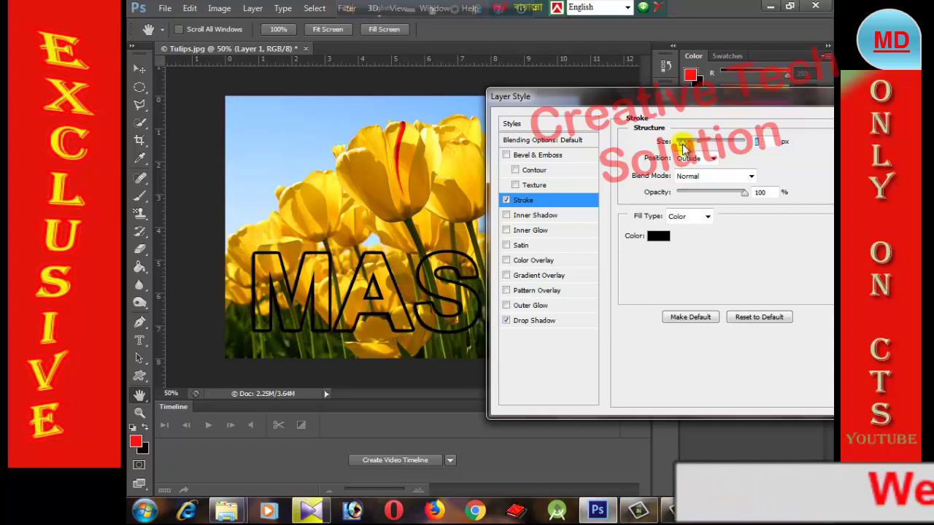
{"action": "left_click_drag", "start_coordinate": [684, 146], "coordinate": [679, 146]}
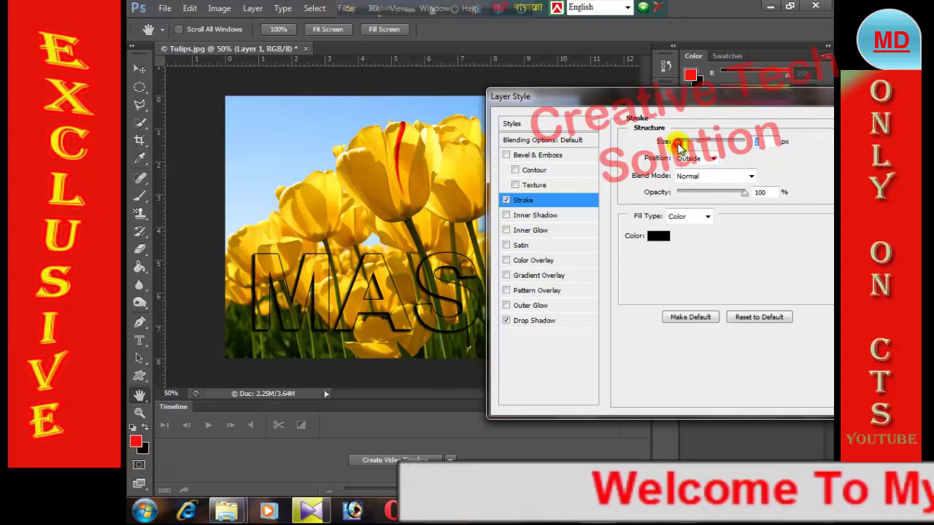
{"action": "left_click_drag", "start_coordinate": [679, 146], "coordinate": [681, 146]}
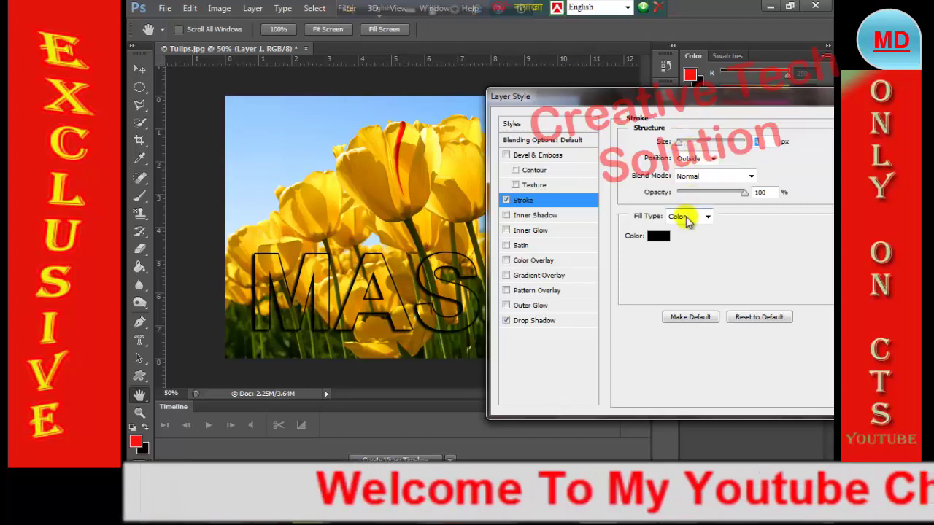
{"action": "left_click_drag", "start_coordinate": [744, 193], "coordinate": [698, 196]}
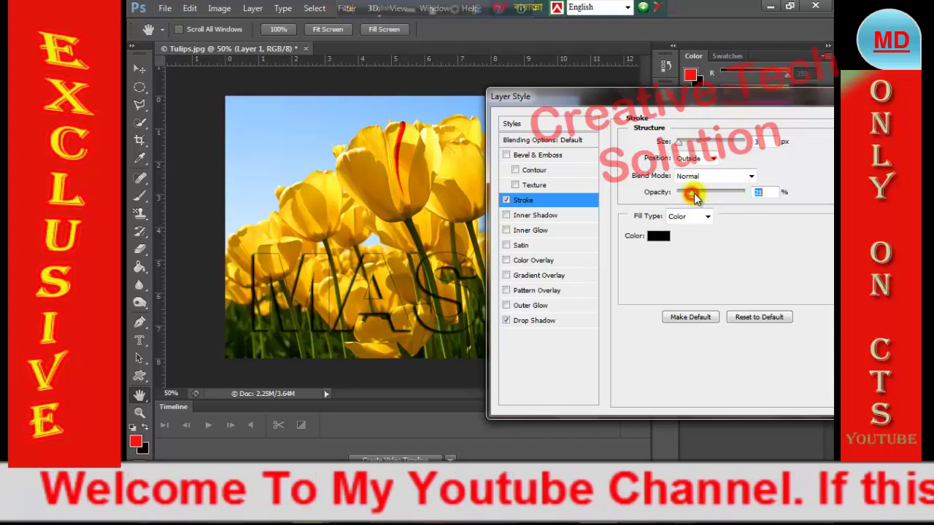
{"action": "left_click_drag", "start_coordinate": [695, 197], "coordinate": [754, 197]}
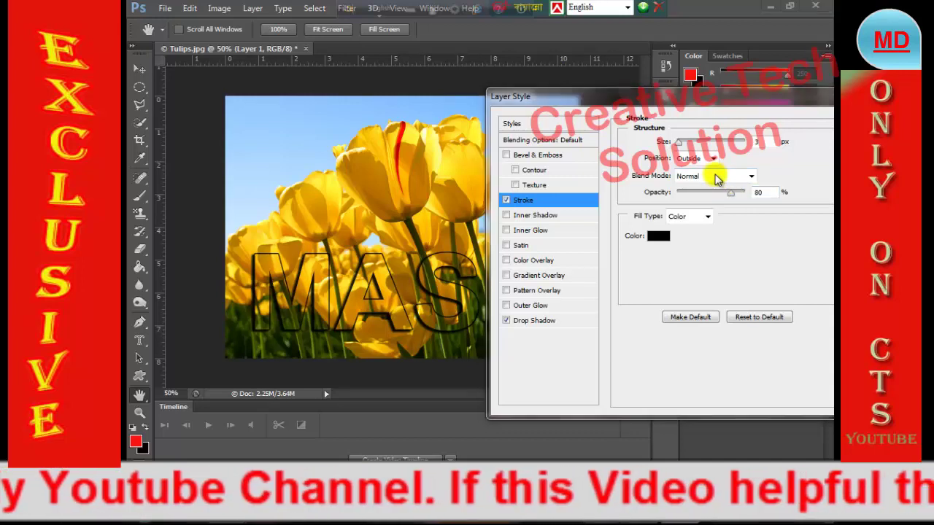
{"action": "left_click", "coordinate": [659, 238]}
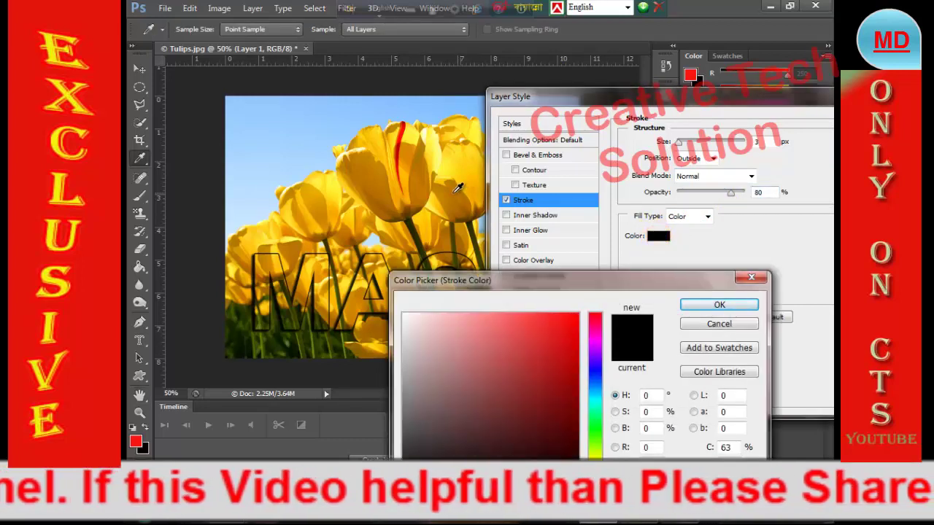
Sample a bright yellow from a tulip and confirm it as the stroke colour
{"action": "left_click", "coordinate": [455, 167]}
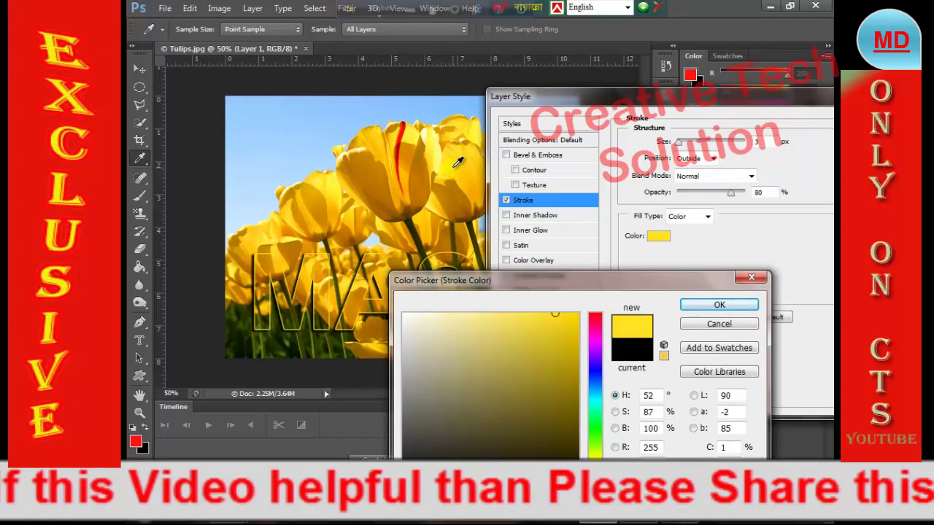
{"action": "left_click", "coordinate": [365, 169]}
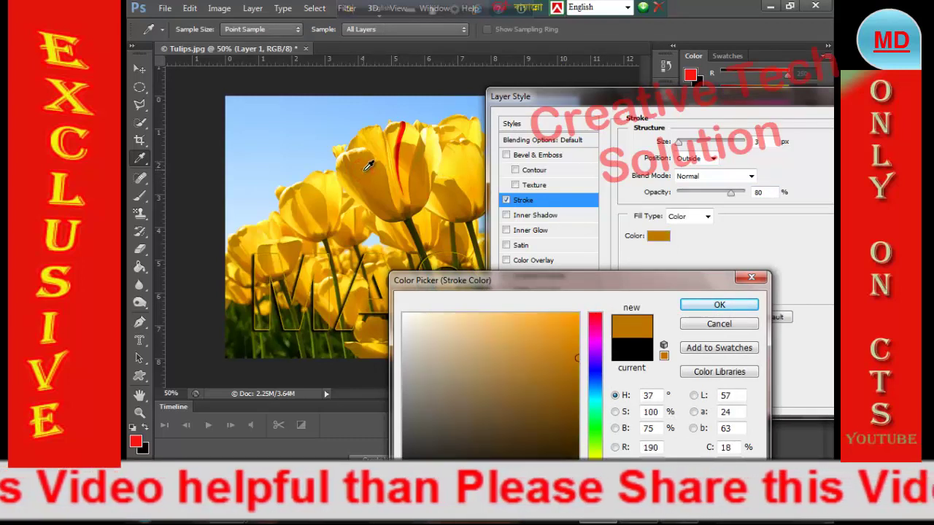
{"action": "left_click", "coordinate": [321, 205]}
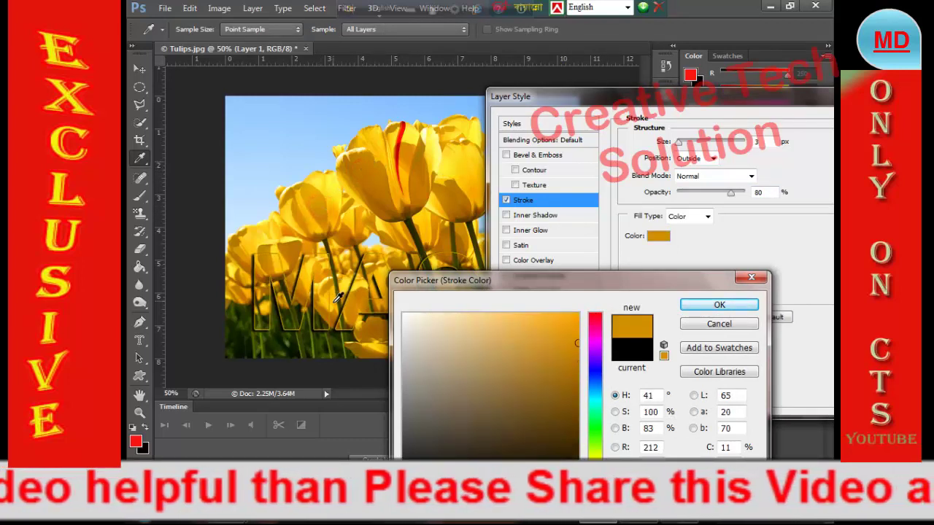
{"action": "left_click", "coordinate": [317, 344]}
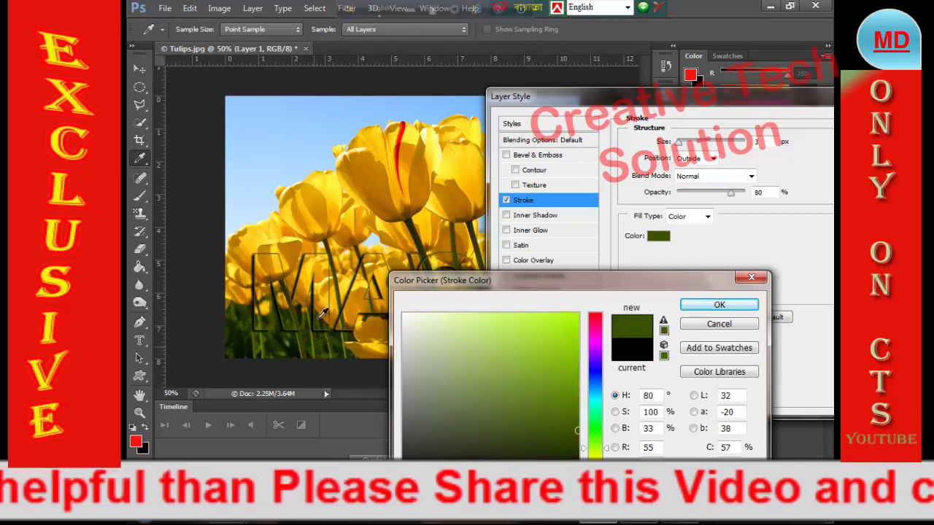
{"action": "left_click", "coordinate": [265, 189]}
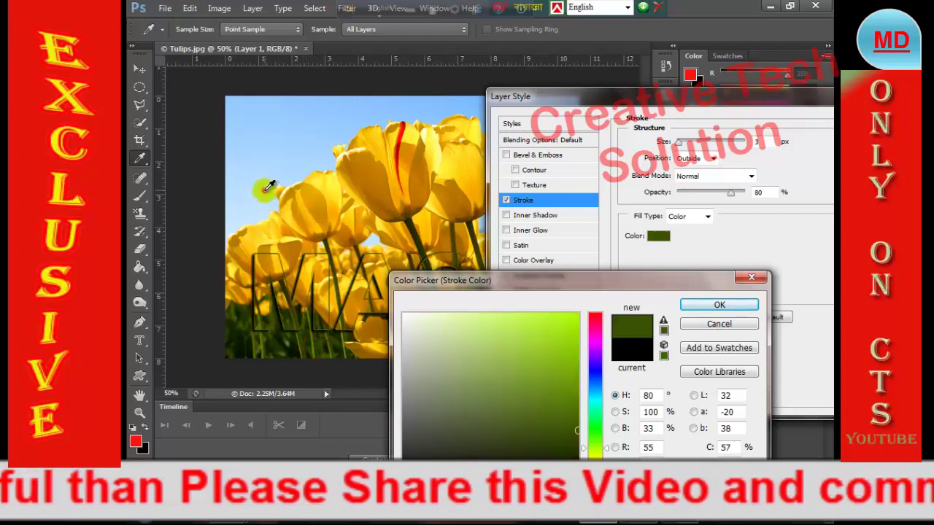
{"action": "left_click", "coordinate": [319, 191]}
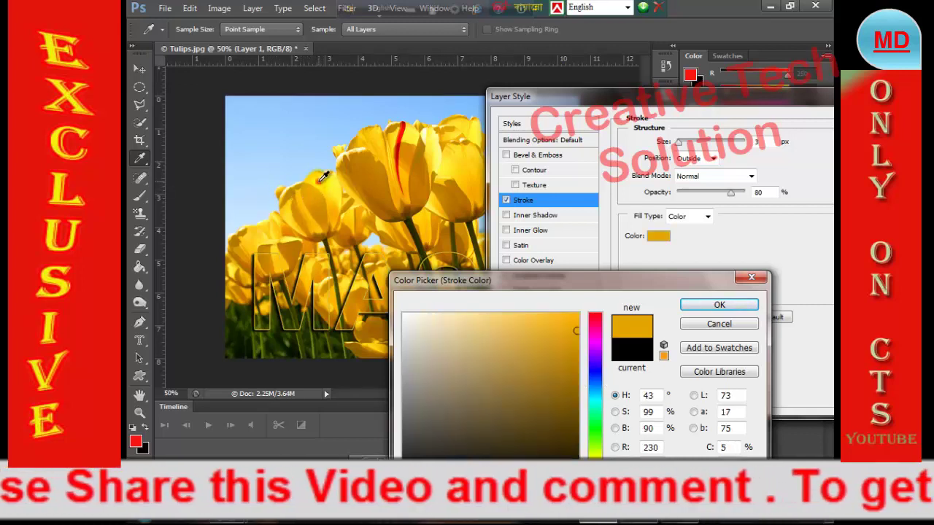
{"action": "left_click", "coordinate": [318, 182]}
{"action": "left_click", "coordinate": [315, 200]}
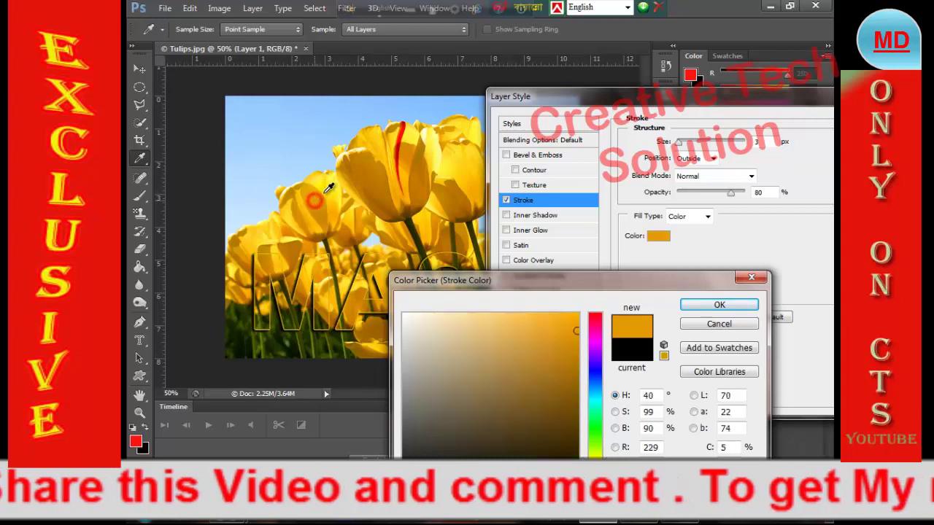
{"action": "left_click", "coordinate": [331, 183]}
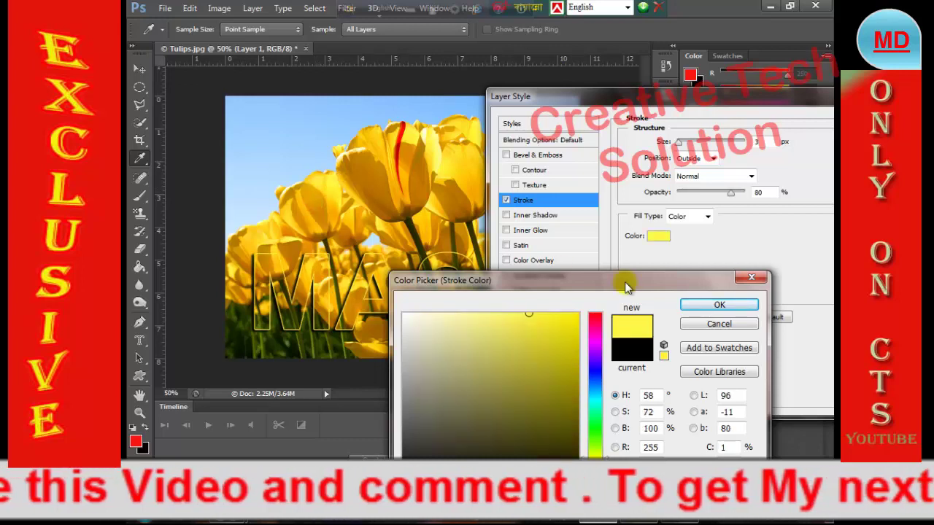
{"action": "left_click", "coordinate": [704, 304]}
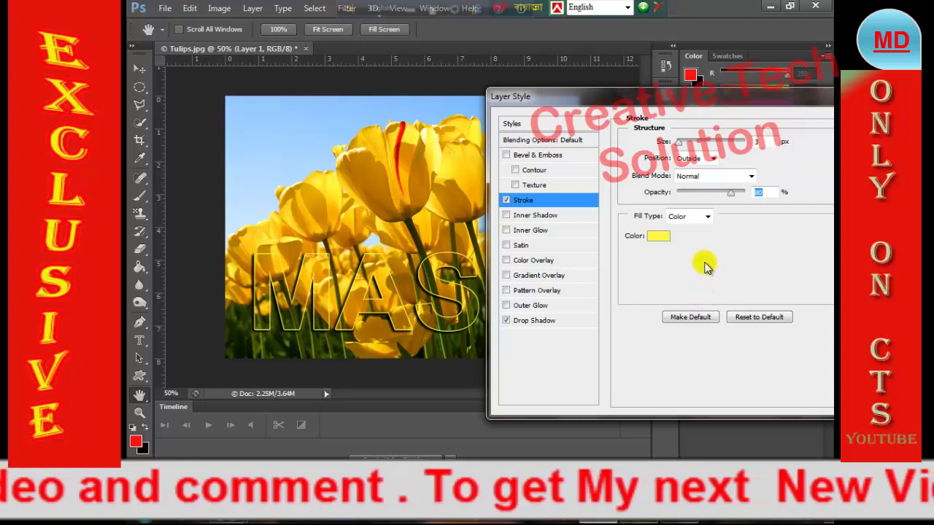
Add Inner Shadow and Bevel & Emboss effects to the MASK text
{"action": "left_click", "coordinate": [510, 216]}
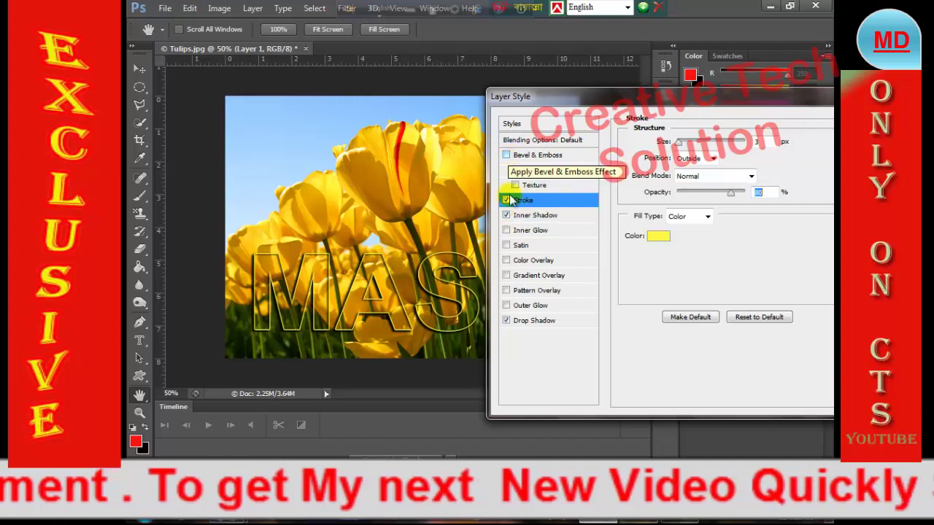
{"action": "left_click", "coordinate": [507, 156]}
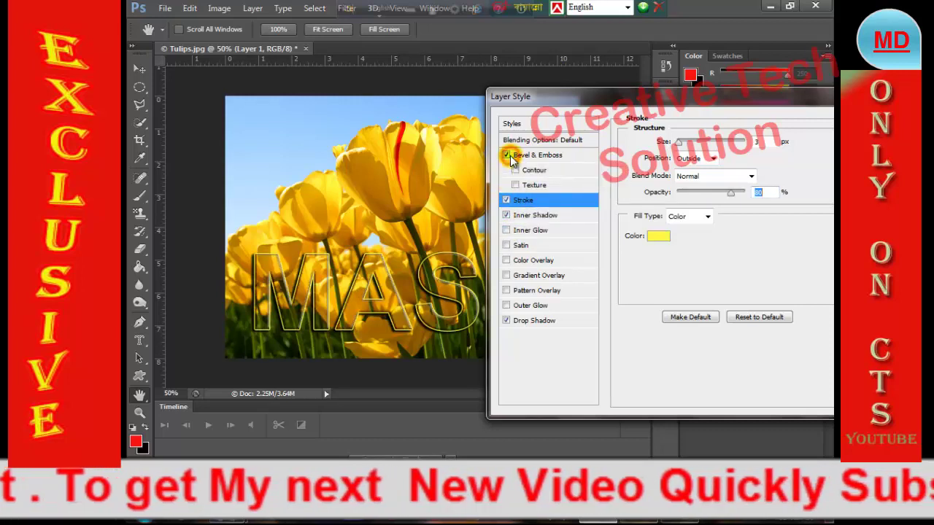
{"action": "left_click", "coordinate": [507, 156]}
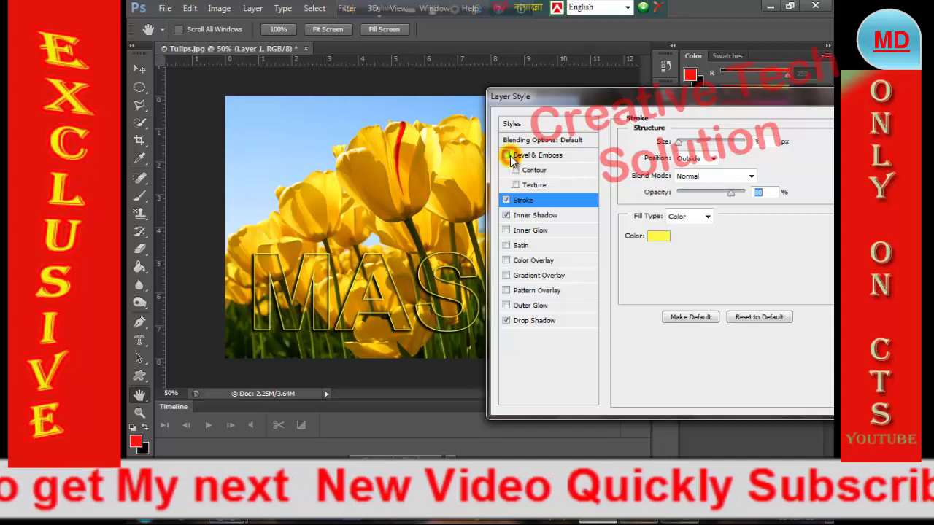
{"action": "left_click", "coordinate": [507, 157]}
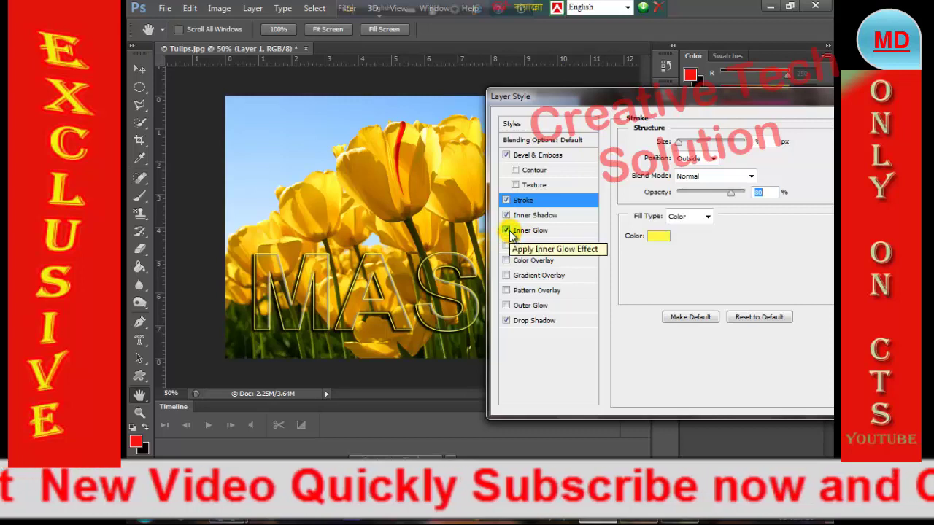
Preview and discard Satin, the colour, gradient and pattern overlays and Outer Glow, then move the dialog left
{"action": "left_click", "coordinate": [506, 246]}
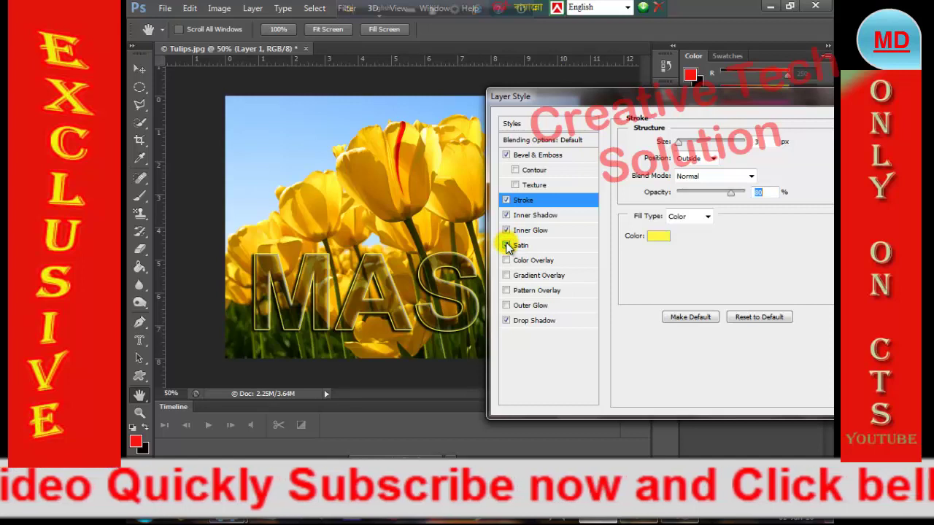
{"action": "left_click", "coordinate": [507, 245]}
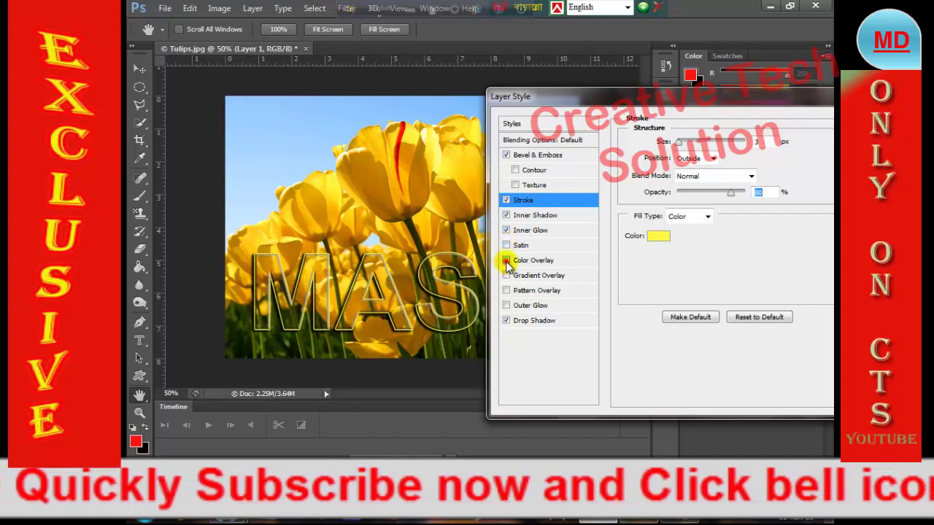
{"action": "left_click", "coordinate": [507, 260]}
{"action": "left_click", "coordinate": [506, 261]}
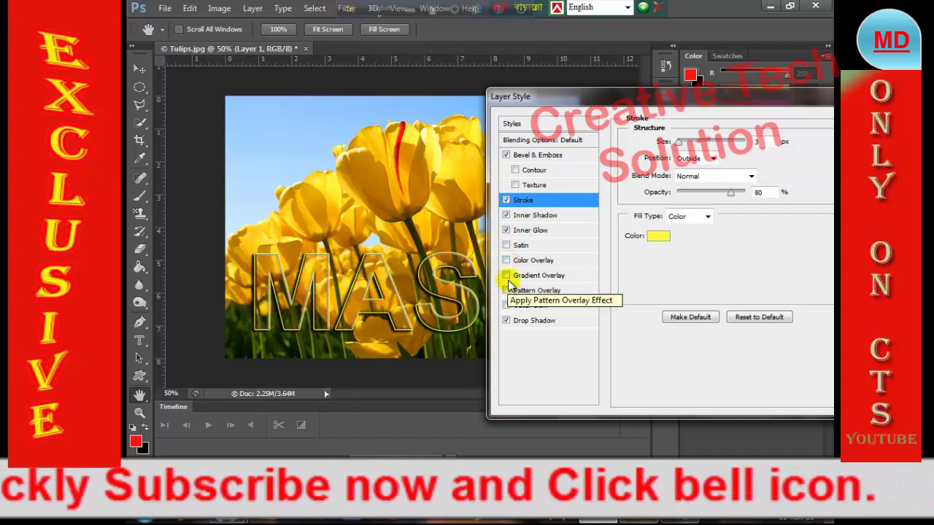
{"action": "left_click", "coordinate": [507, 275]}
{"action": "left_click", "coordinate": [506, 276]}
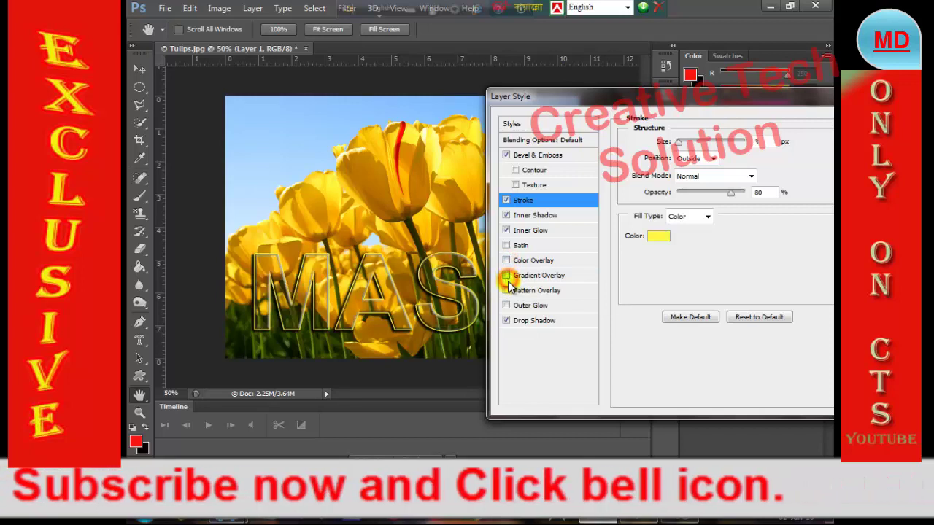
{"action": "left_click", "coordinate": [508, 293]}
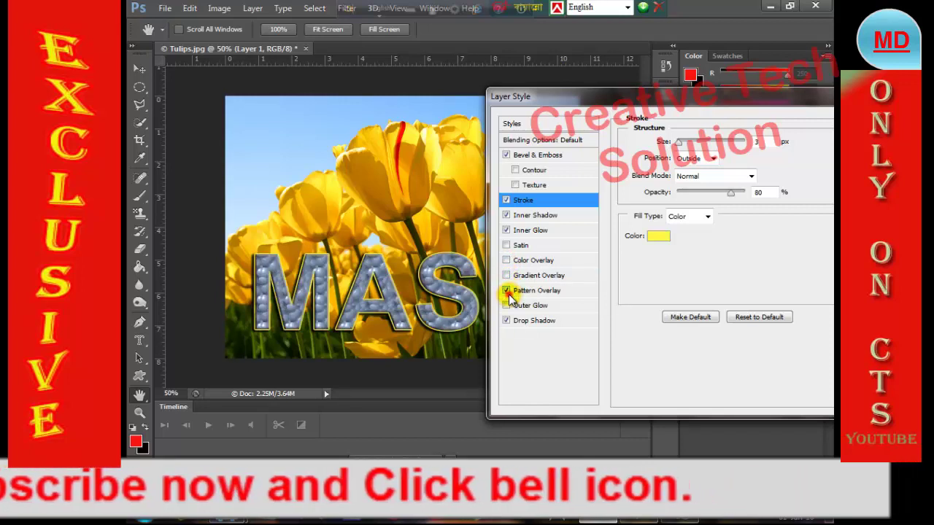
{"action": "left_click", "coordinate": [508, 294]}
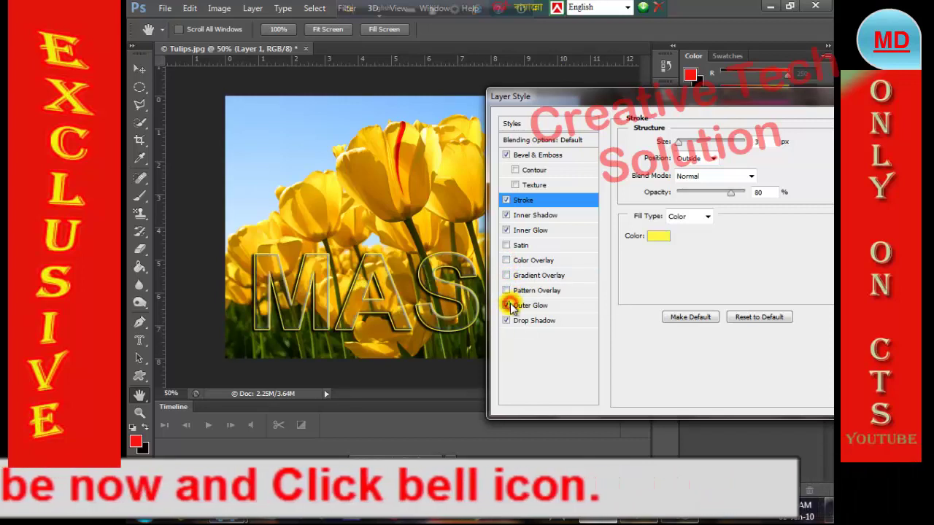
{"action": "left_click", "coordinate": [507, 306]}
{"action": "left_click", "coordinate": [506, 305]}
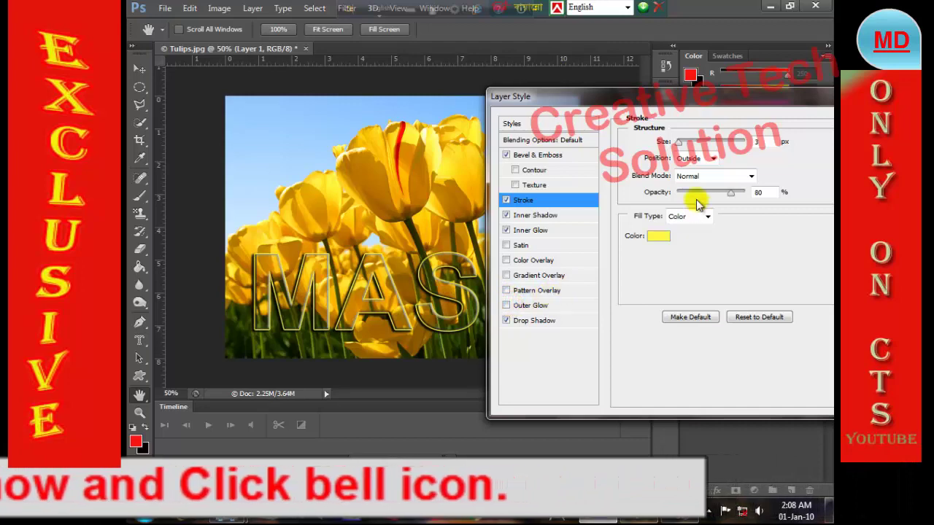
{"action": "left_click_drag", "start_coordinate": [741, 101], "coordinate": [576, 100]}
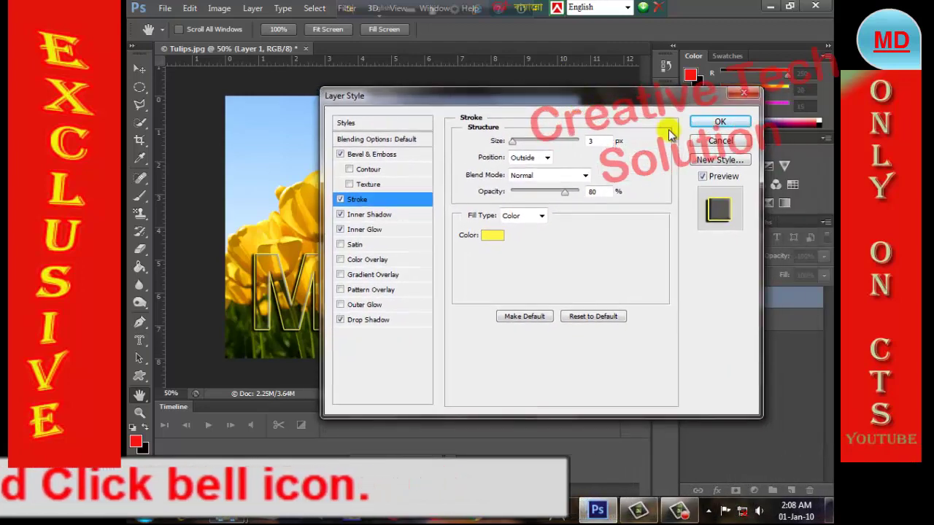
Commit the layer styles with OK and open the File menu
{"action": "left_click", "coordinate": [717, 121]}
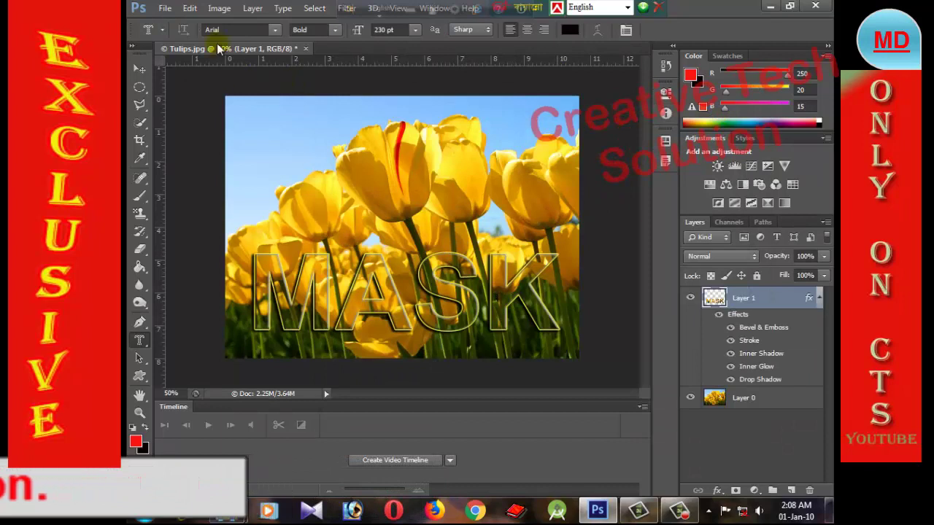
{"action": "left_click", "coordinate": [165, 8]}
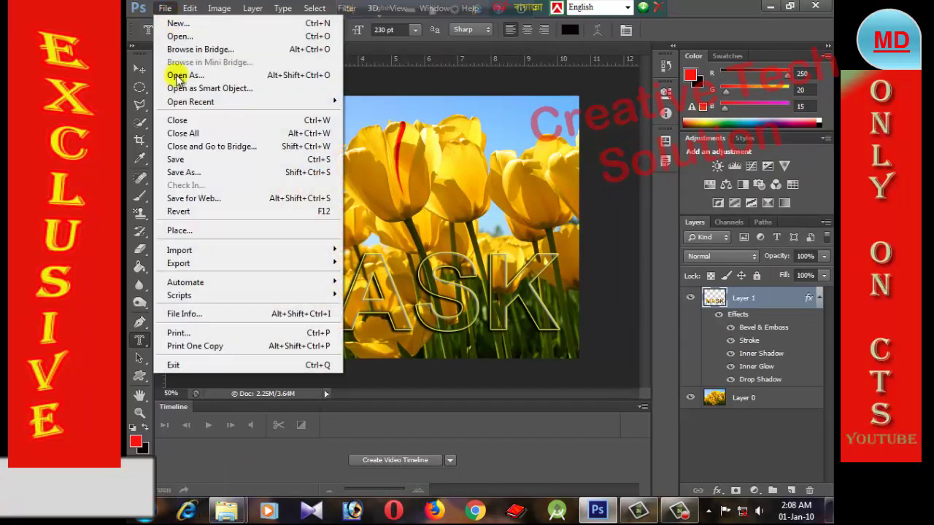
Save a JPEG copy named 'mask text.jpg', accepting the default JPEG options
{"action": "left_click", "coordinate": [277, 159]}
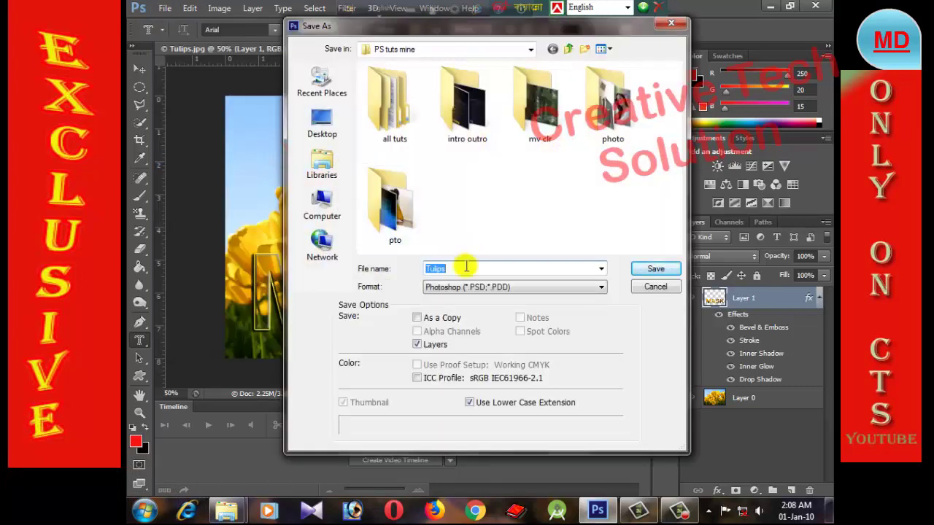
{"action": "type", "text": "ma"}
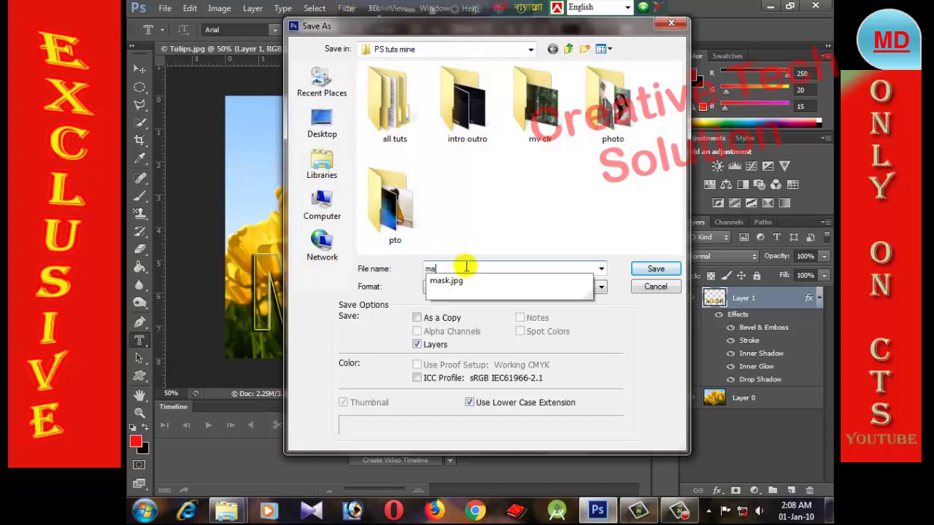
{"action": "type", "text": "sk text"}
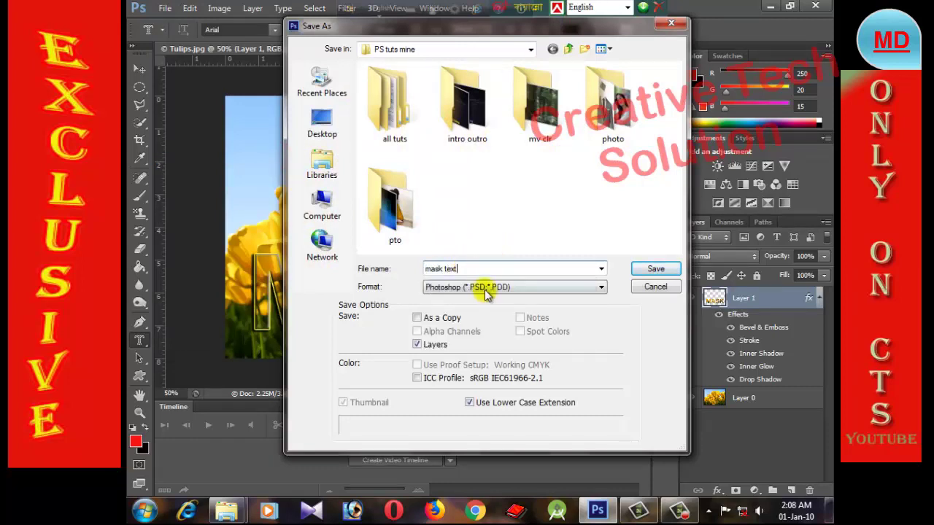
{"action": "left_click", "coordinate": [488, 287]}
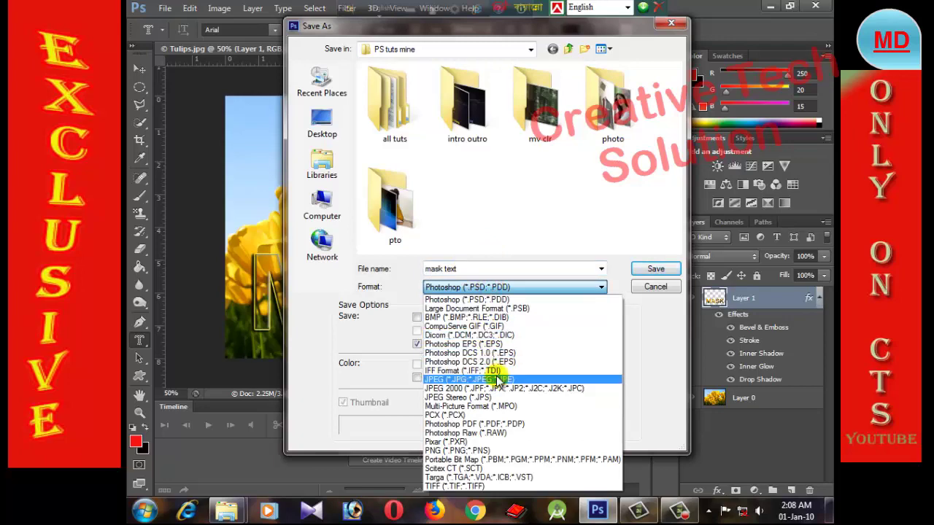
{"action": "left_click", "coordinate": [498, 381]}
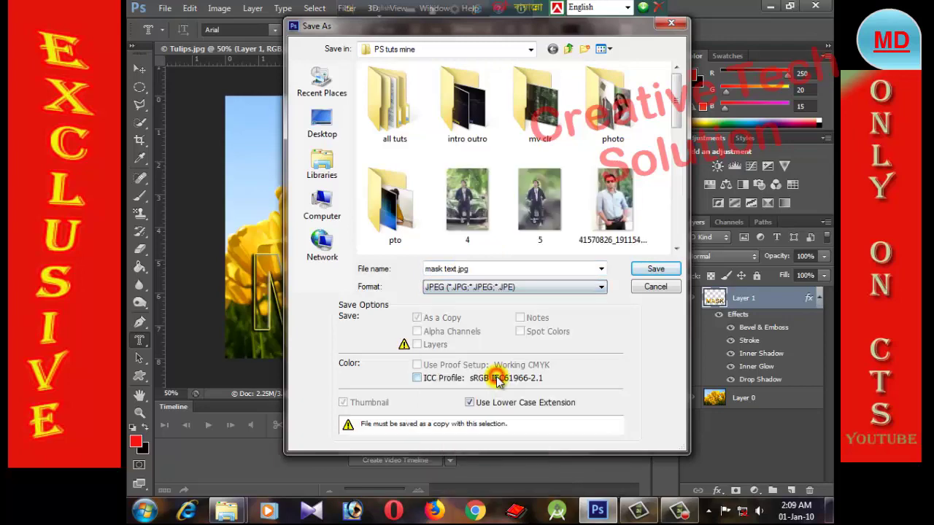
{"action": "left_click", "coordinate": [653, 270]}
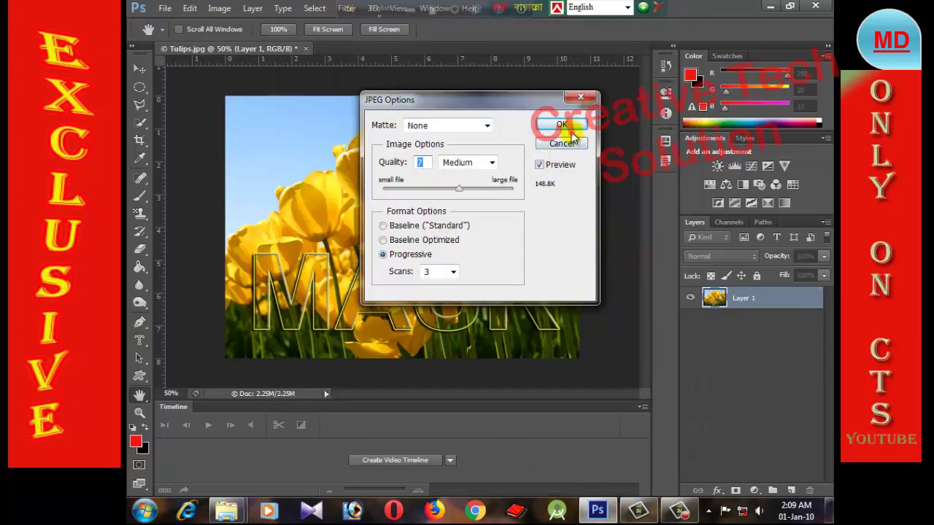
{"action": "left_click", "coordinate": [562, 125]}
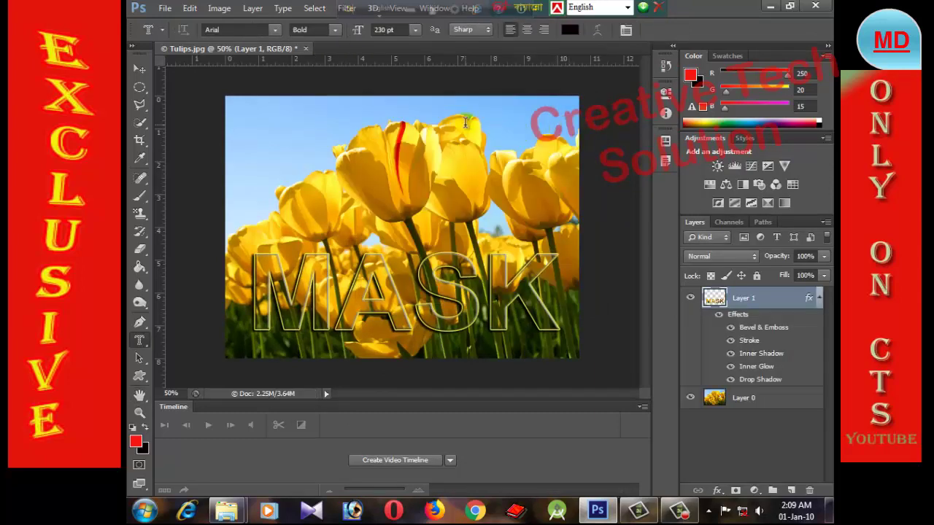
Close the Tulips.jpg tab, declining to save its changes
{"action": "left_click", "coordinate": [307, 48]}
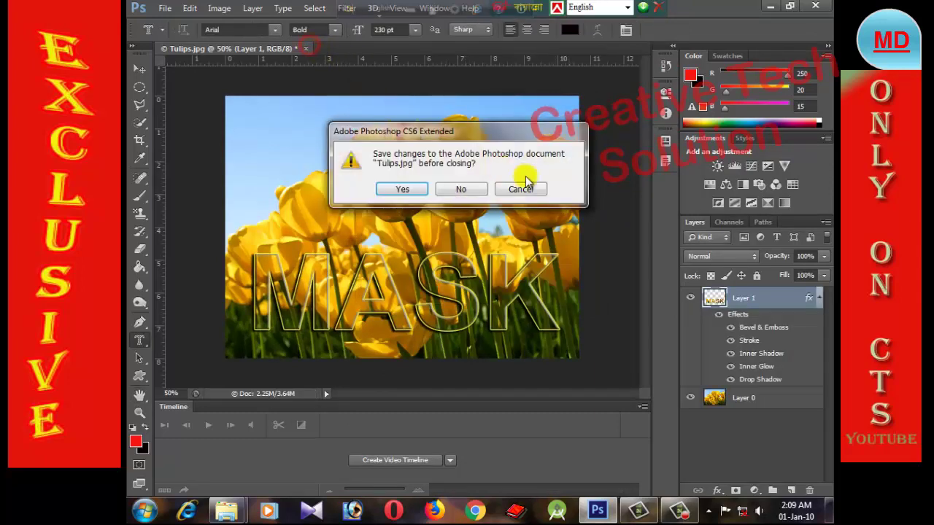
{"action": "left_click", "coordinate": [471, 191]}
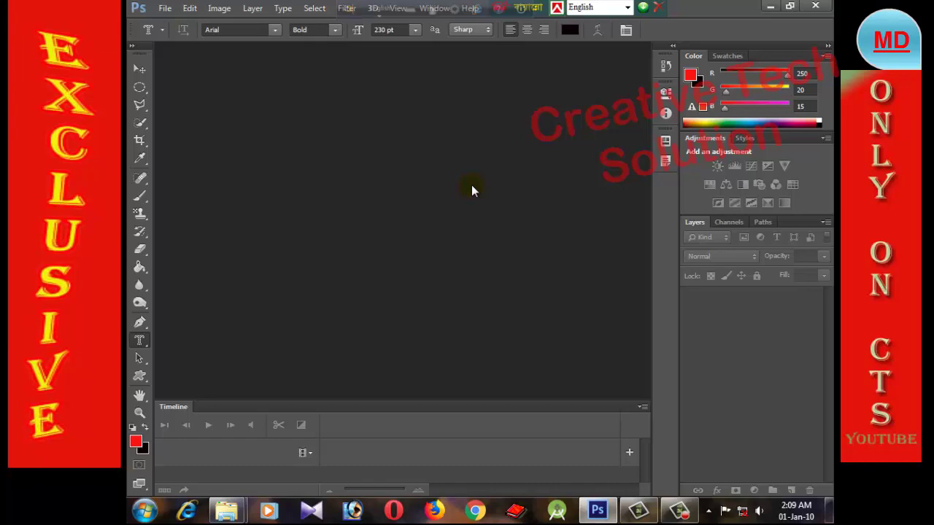